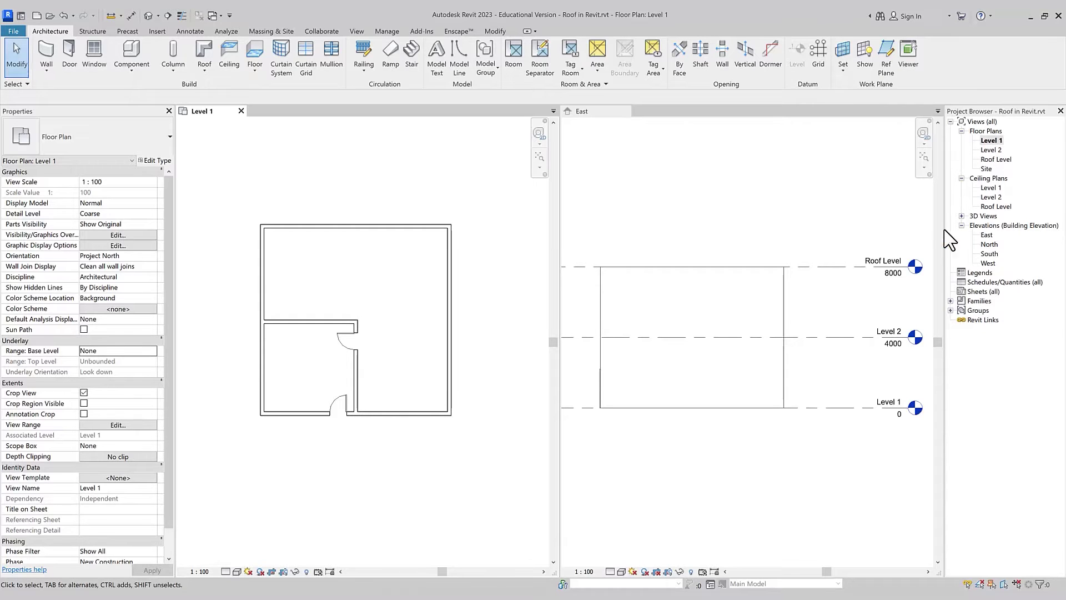
Open the Roof Level floor plan with Level 2 shown beneath it as the underlay.
{"action": "left_click", "coordinate": [999, 160]}
{"action": "double_click", "coordinate": [1000, 161]}
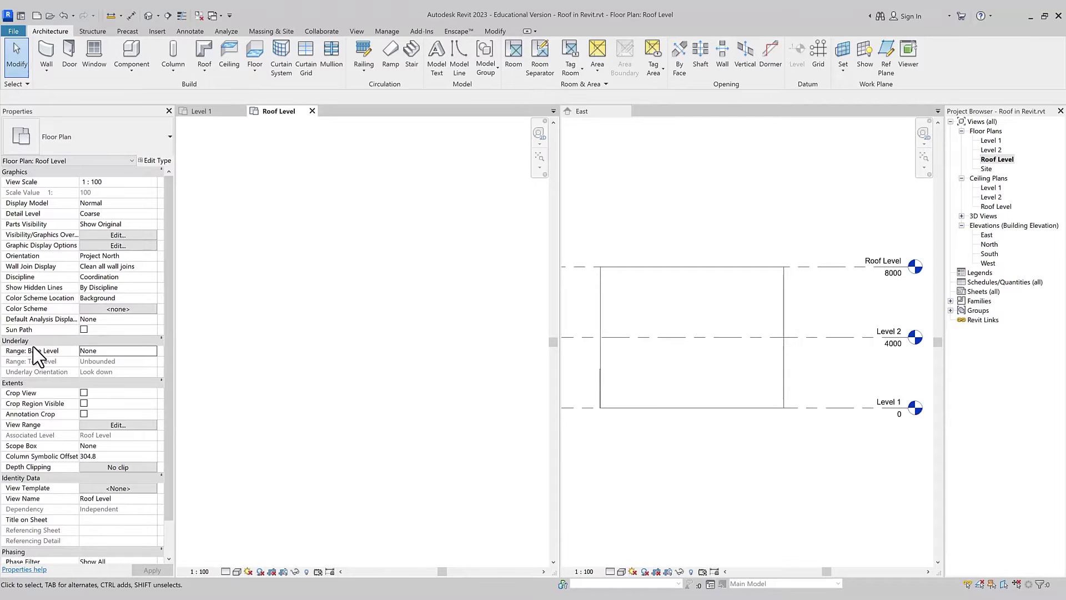
{"action": "mouse_move", "coordinate": [32, 351]}
{"action": "left_click", "coordinate": [154, 351]}
{"action": "left_click", "coordinate": [104, 379]}
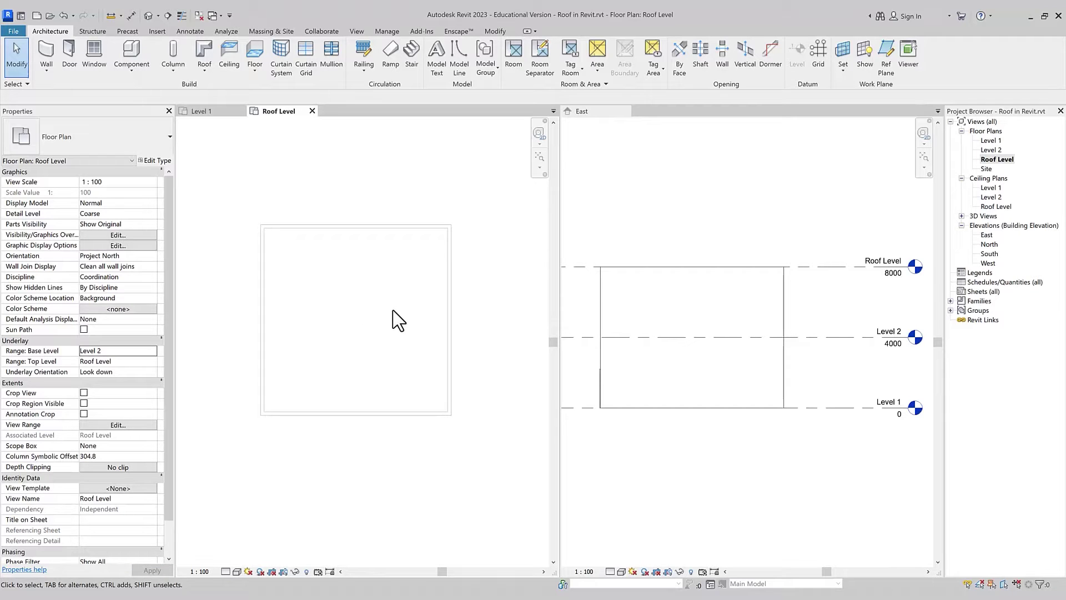
Start a Roof by Footprint sketch on the Roof Level plan using the rectangle draw tool.
{"action": "mouse_move", "coordinate": [205, 58]}
{"action": "left_click", "coordinate": [205, 79]}
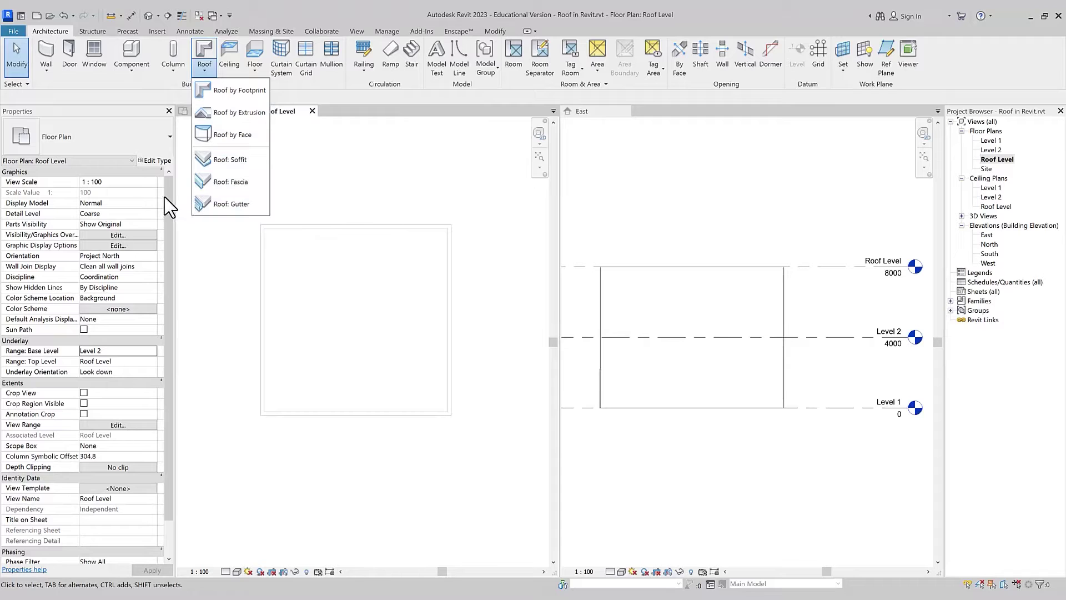
{"action": "left_click", "coordinate": [204, 79]}
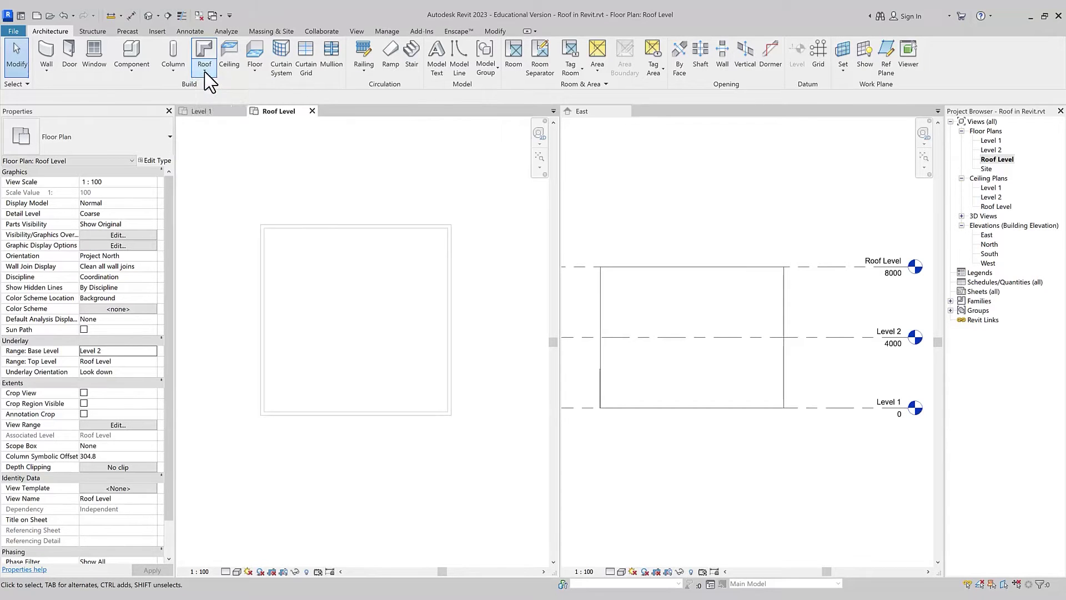
{"action": "left_click", "coordinate": [205, 73]}
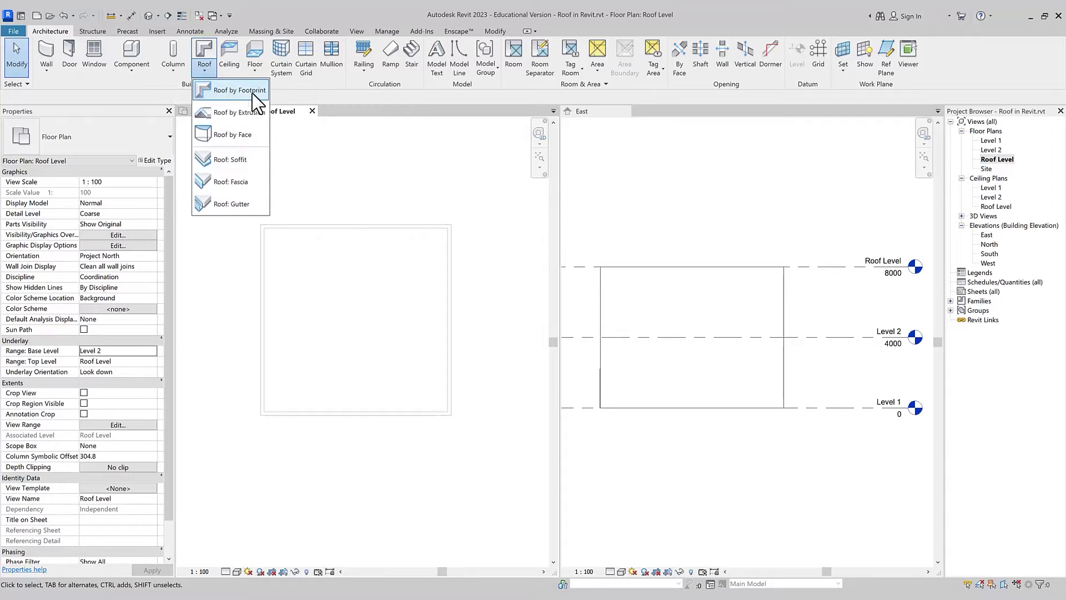
{"action": "left_click", "coordinate": [256, 91]}
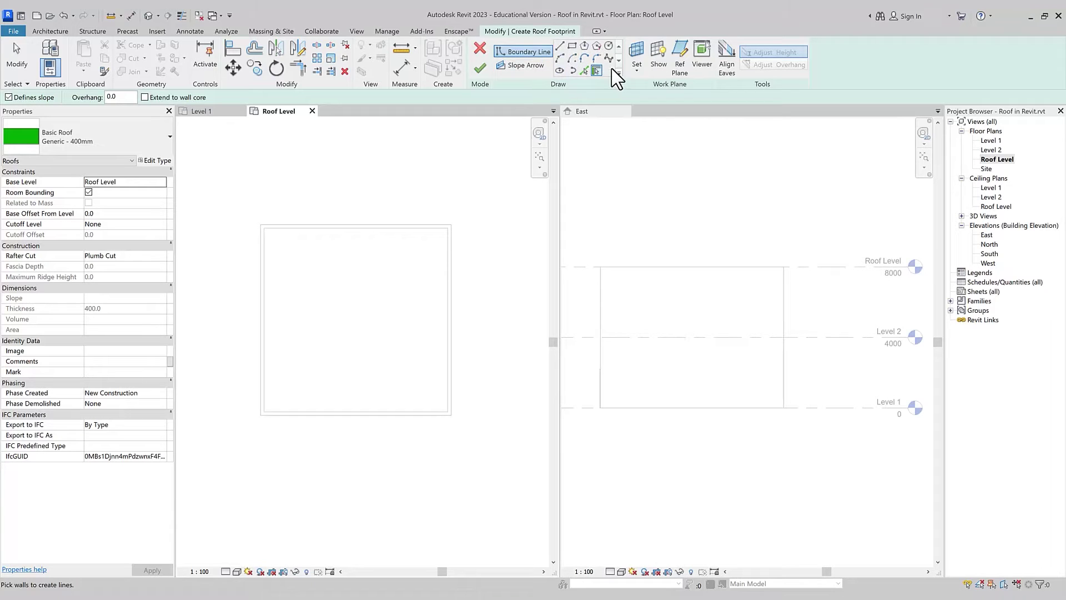
{"action": "left_click", "coordinate": [572, 46]}
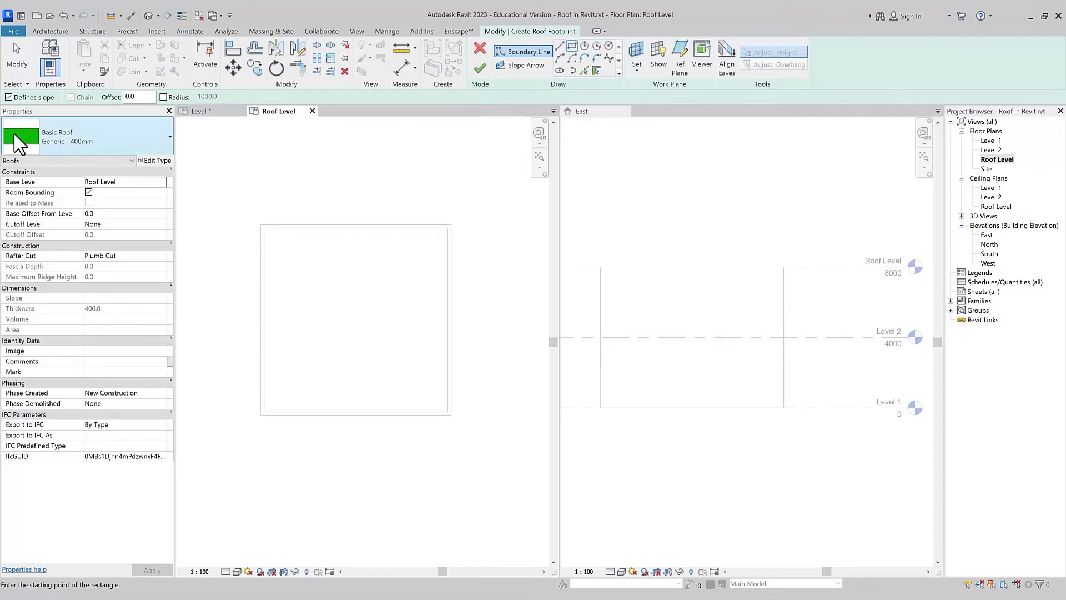
Set the roof type to Cold Roof - Concrete on Roof Level with 0.0 base offset.
{"action": "left_click", "coordinate": [170, 137]}
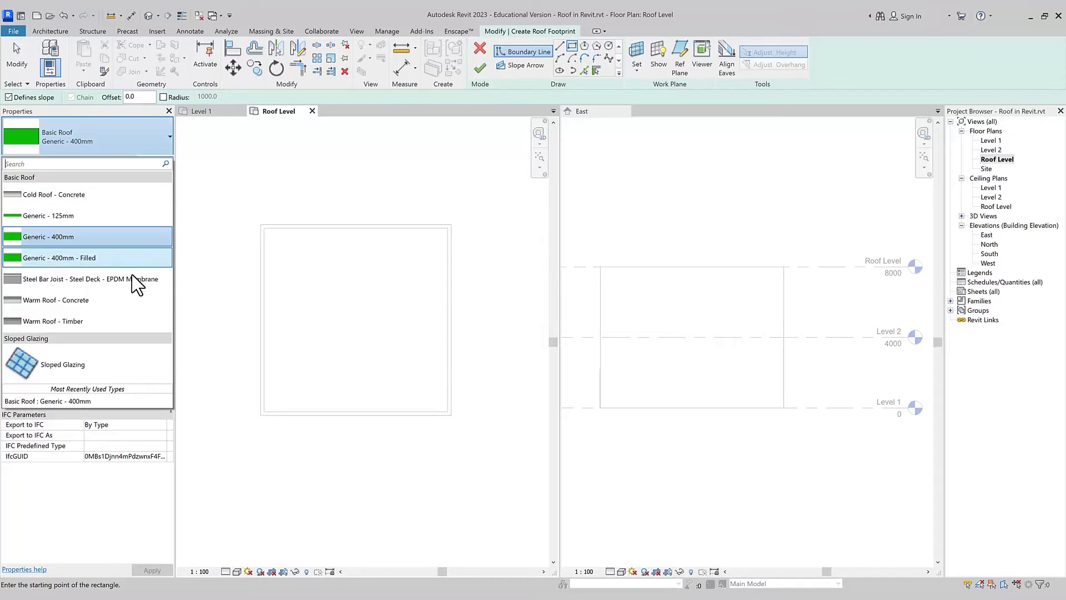
{"action": "left_click", "coordinate": [90, 197]}
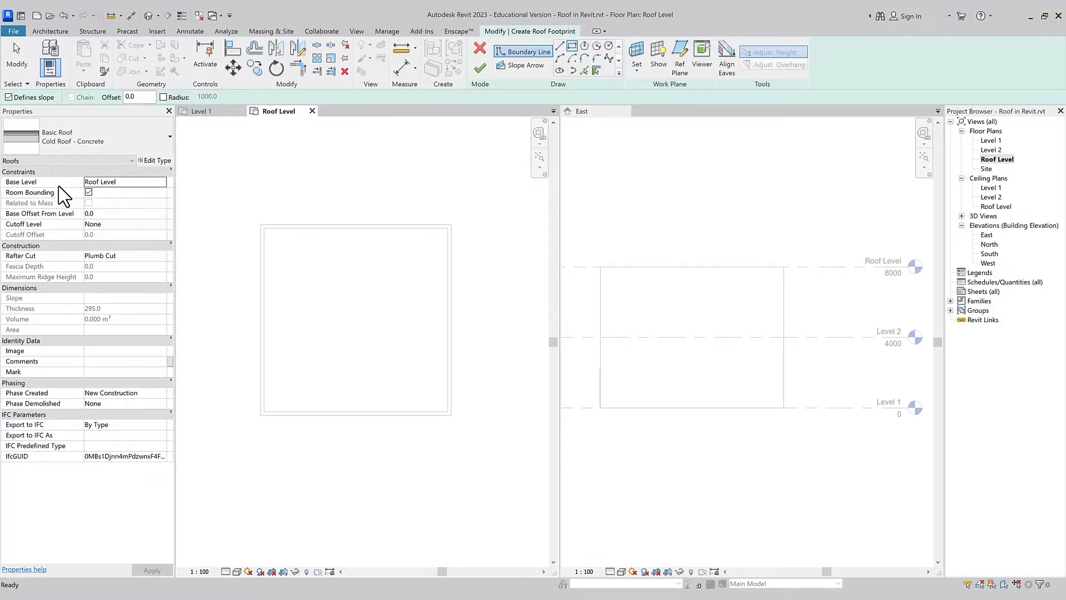
{"action": "left_click", "coordinate": [162, 182]}
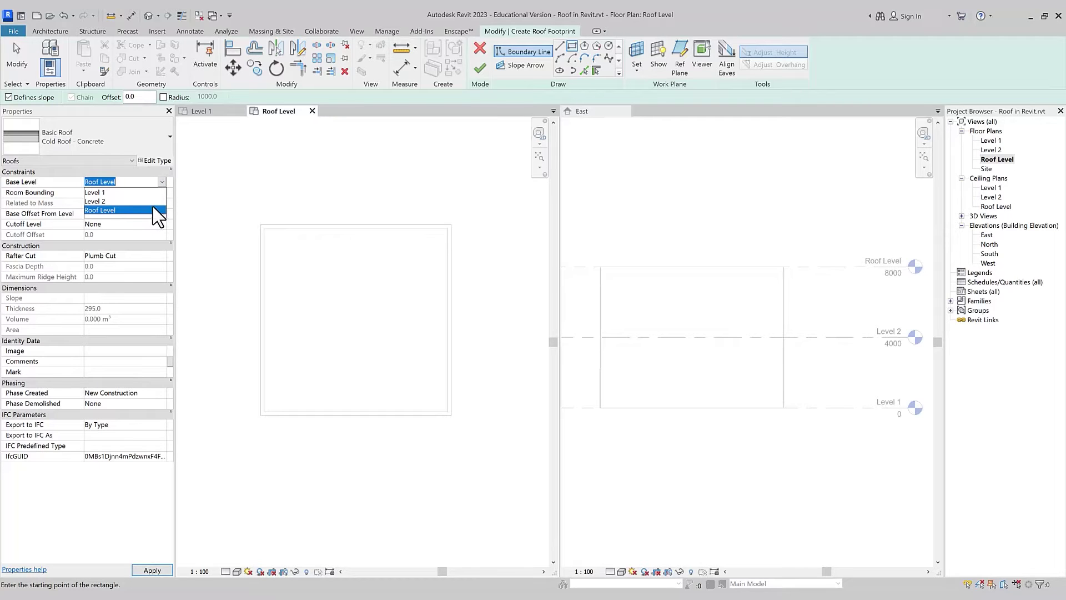
{"action": "left_click", "coordinate": [154, 210]}
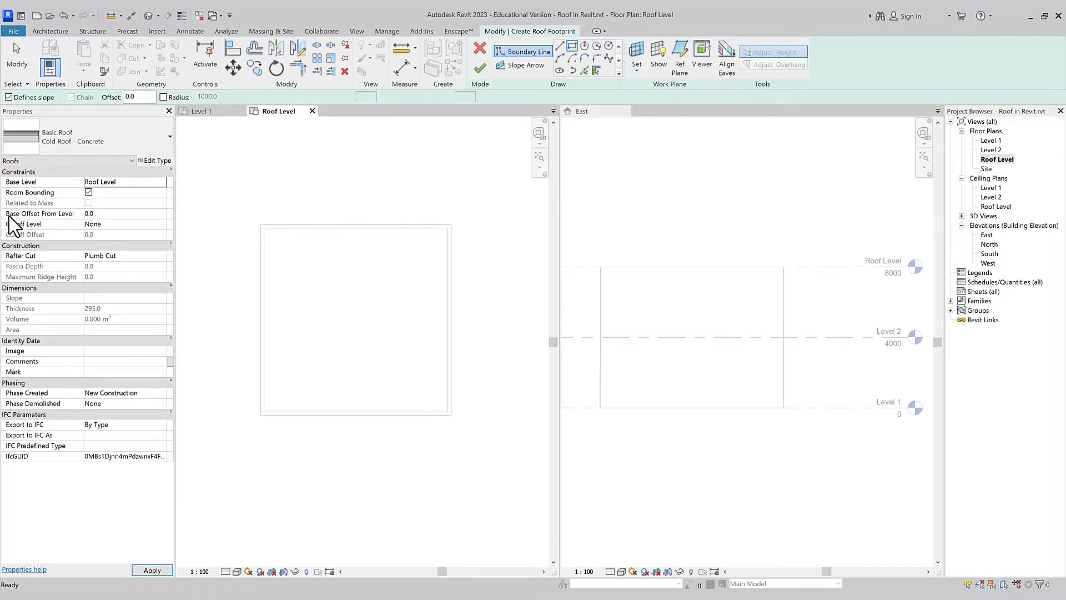
{"action": "left_click", "coordinate": [100, 214]}
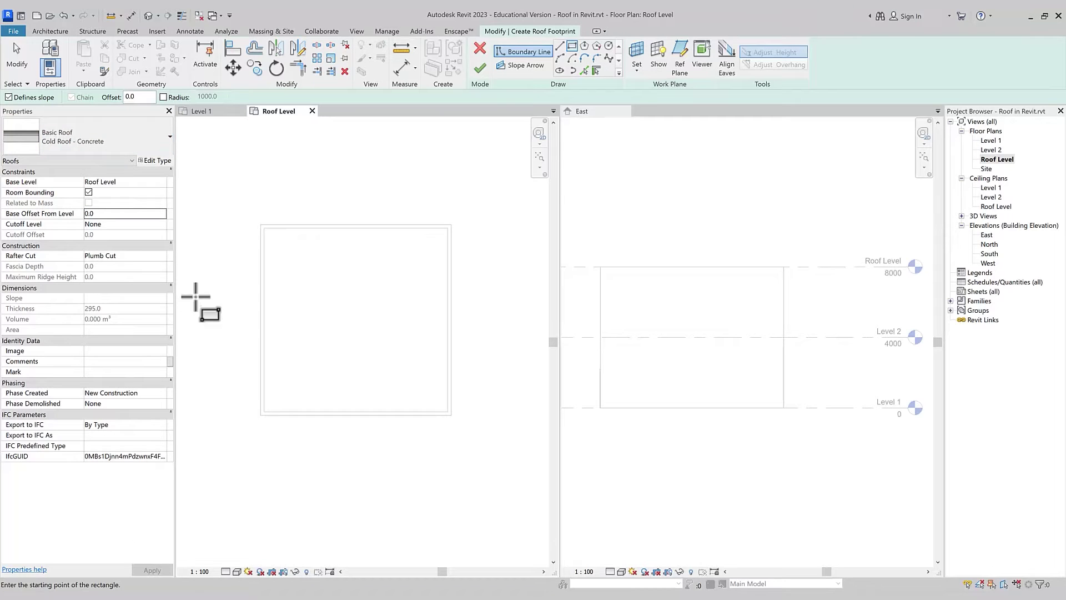
Sketch a rectangle around the outer wall corners and finish the 30° hipped concrete roof.
{"action": "left_click", "coordinate": [253, 218]}
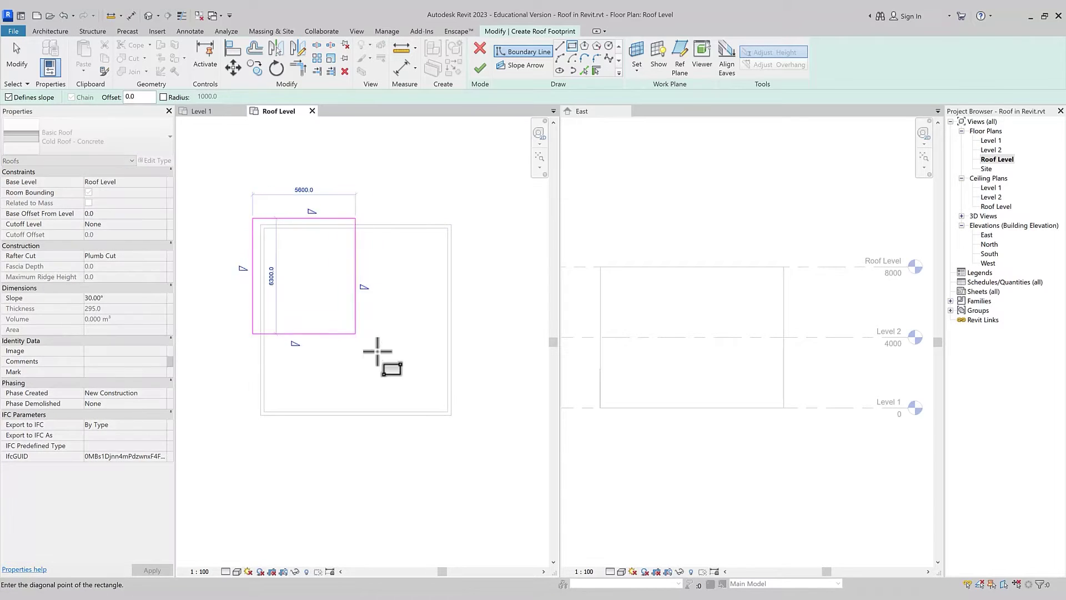
{"action": "left_click", "coordinate": [451, 414]}
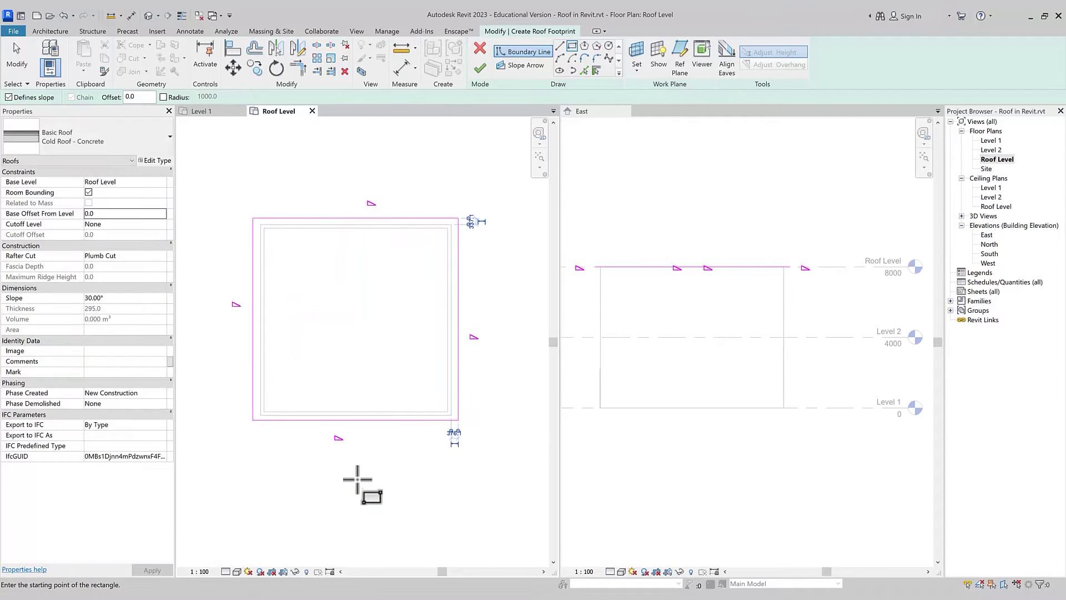
{"action": "left_click", "coordinate": [480, 68]}
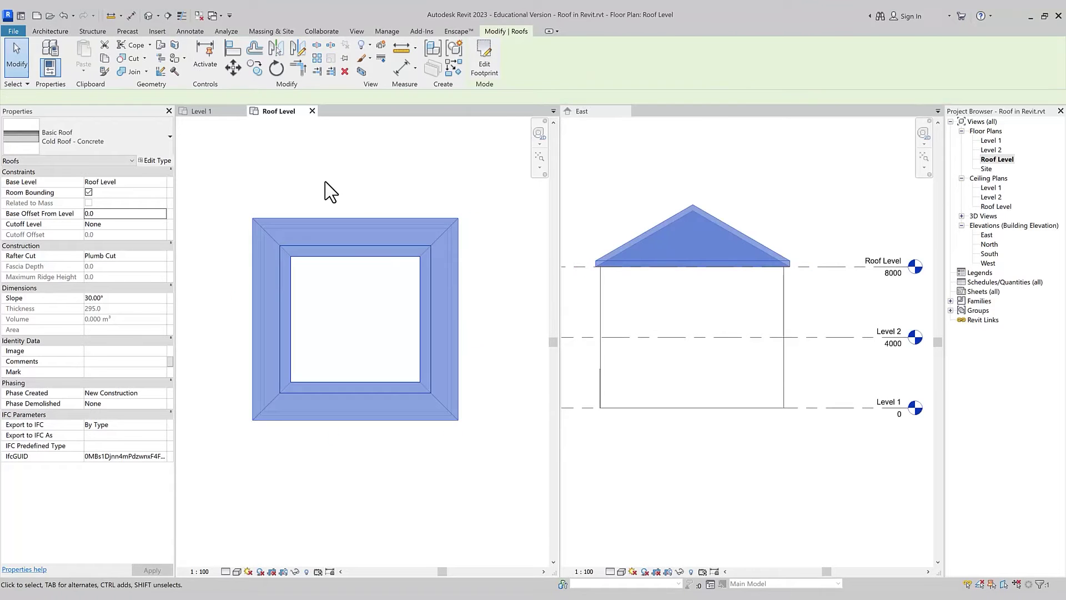
{"action": "key", "text": "Escape"}
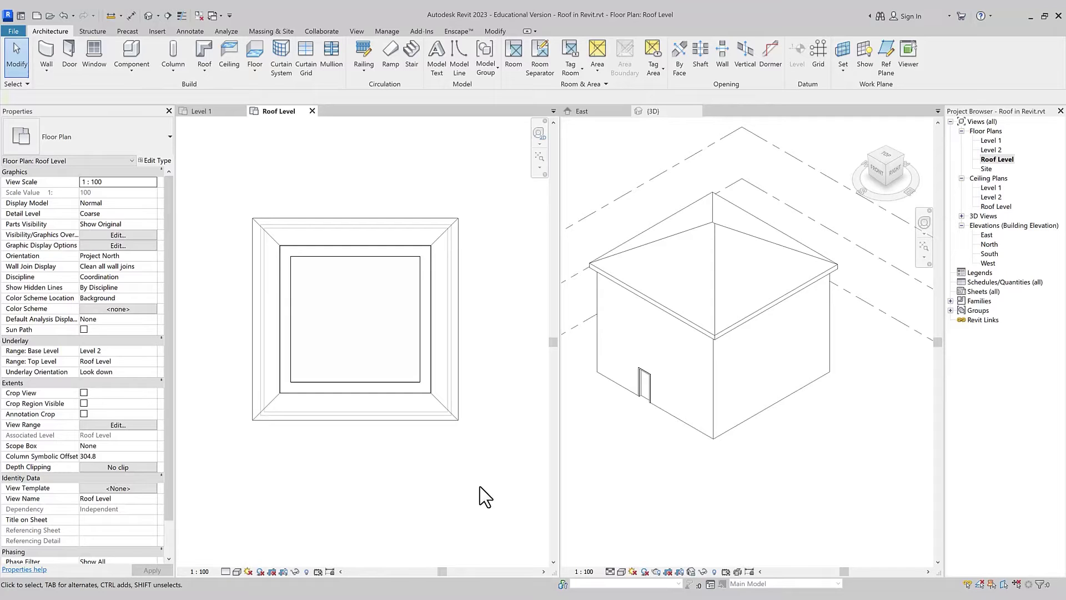
{"action": "left_click", "coordinate": [444, 409]}
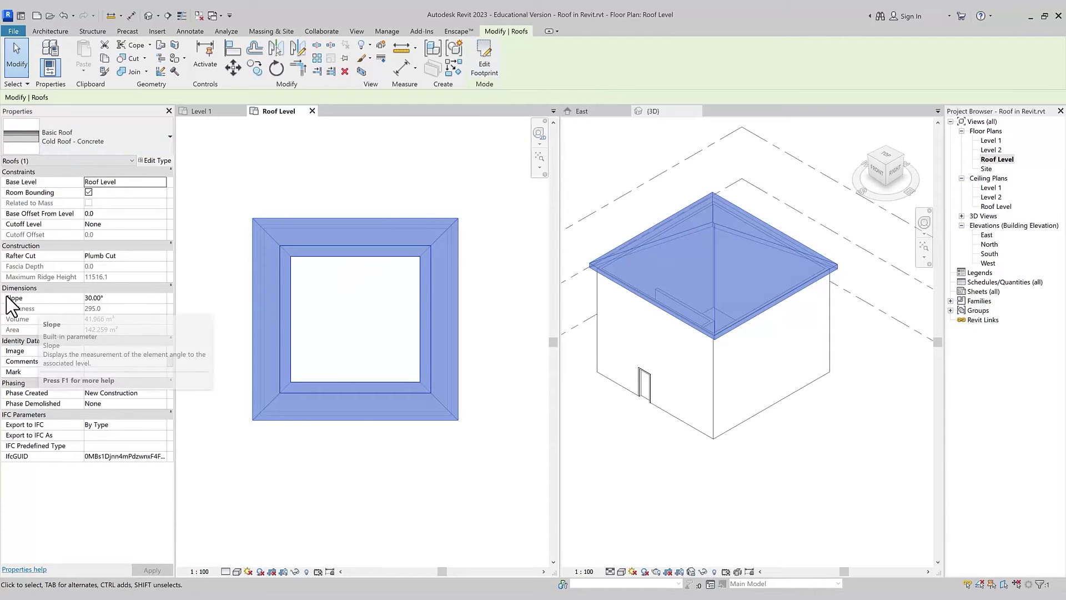
{"action": "left_click", "coordinate": [134, 302]}
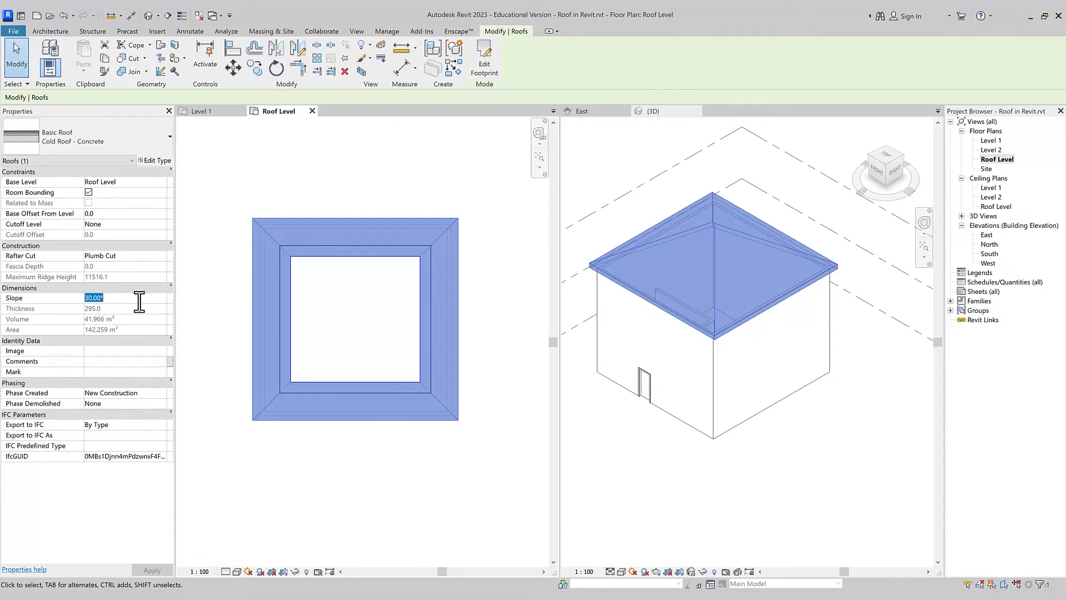
{"action": "type", "text": "0"}
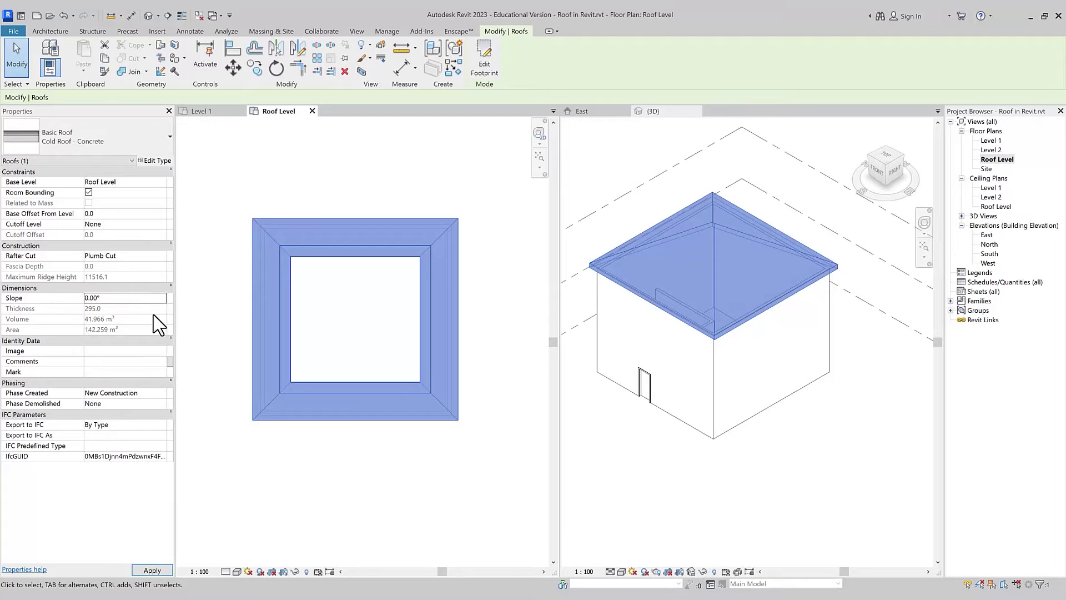
{"action": "left_click", "coordinate": [372, 475]}
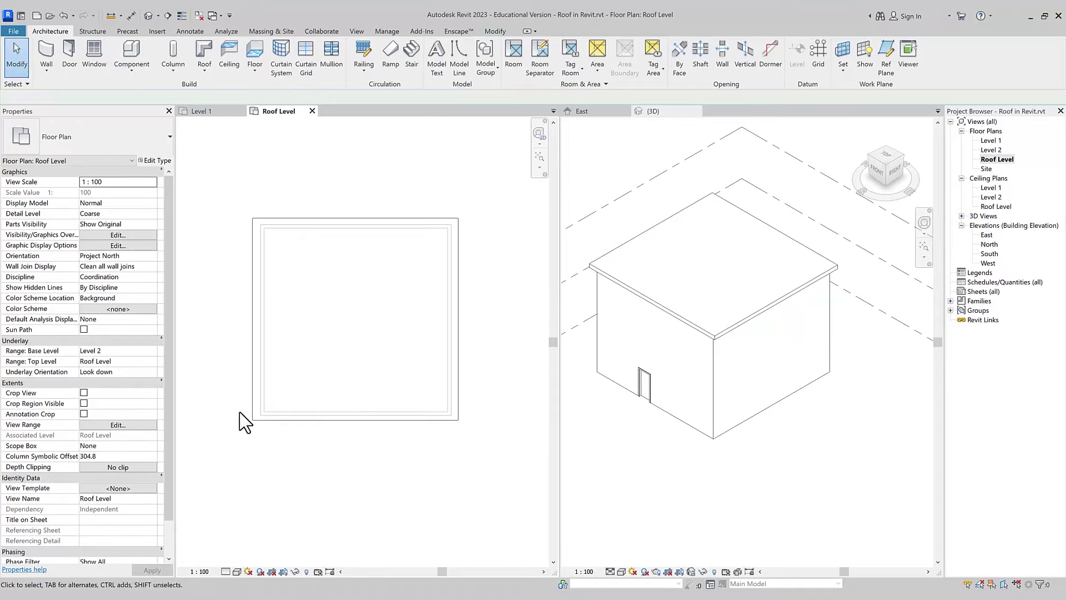
{"action": "key", "text": "ctrl+z"}
{"action": "left_click", "coordinate": [300, 387]}
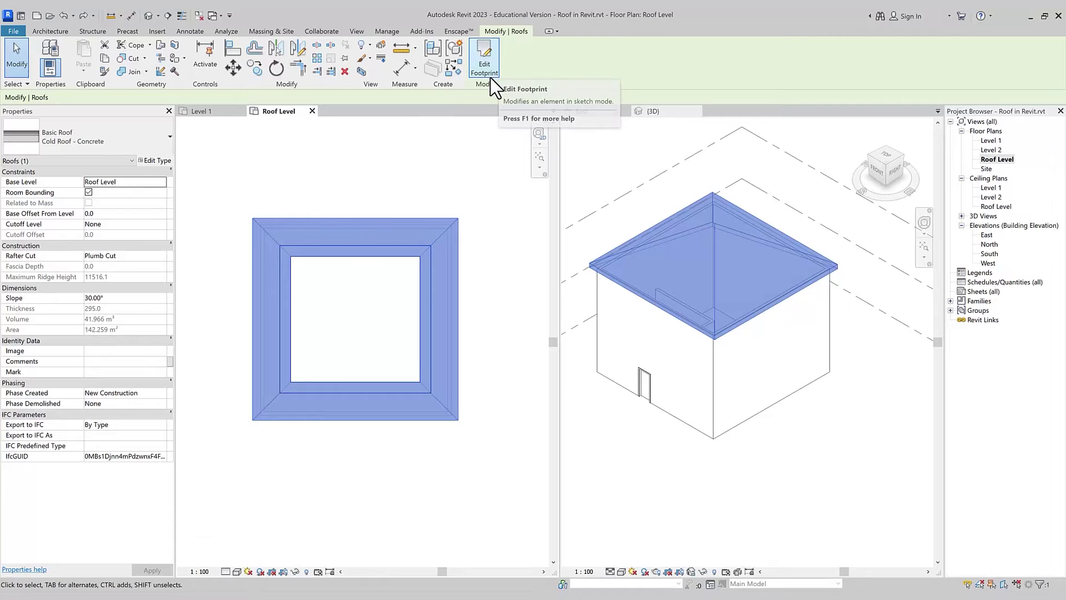
{"action": "double_click", "coordinate": [390, 257]}
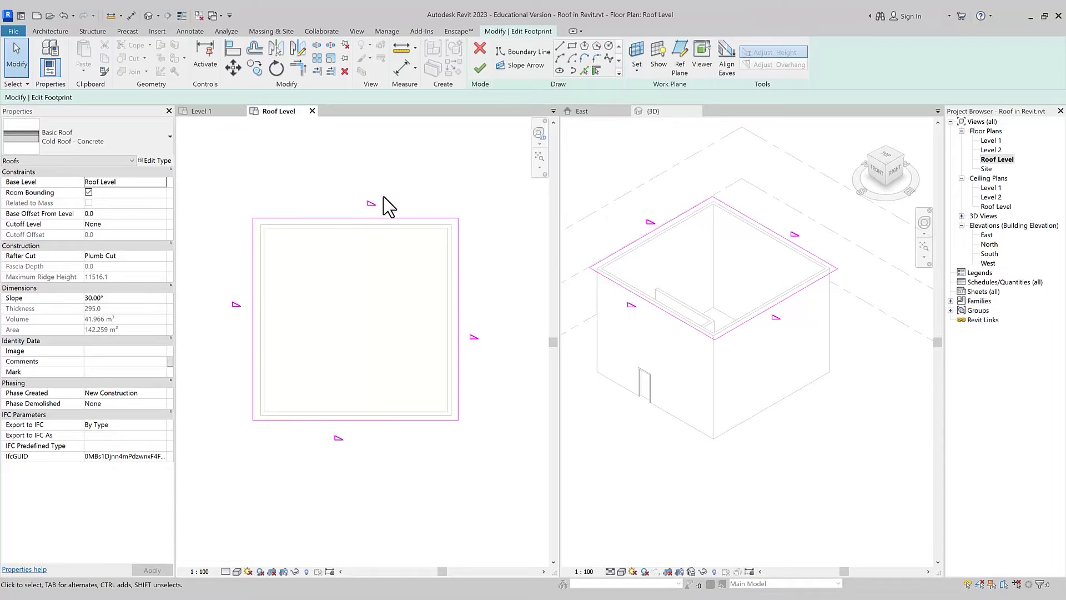
Clear Defines Slope on all four footprint lines and finish the roof as flat.
{"action": "left_click_drag", "start_coordinate": [498, 204], "coordinate": [199, 461]}
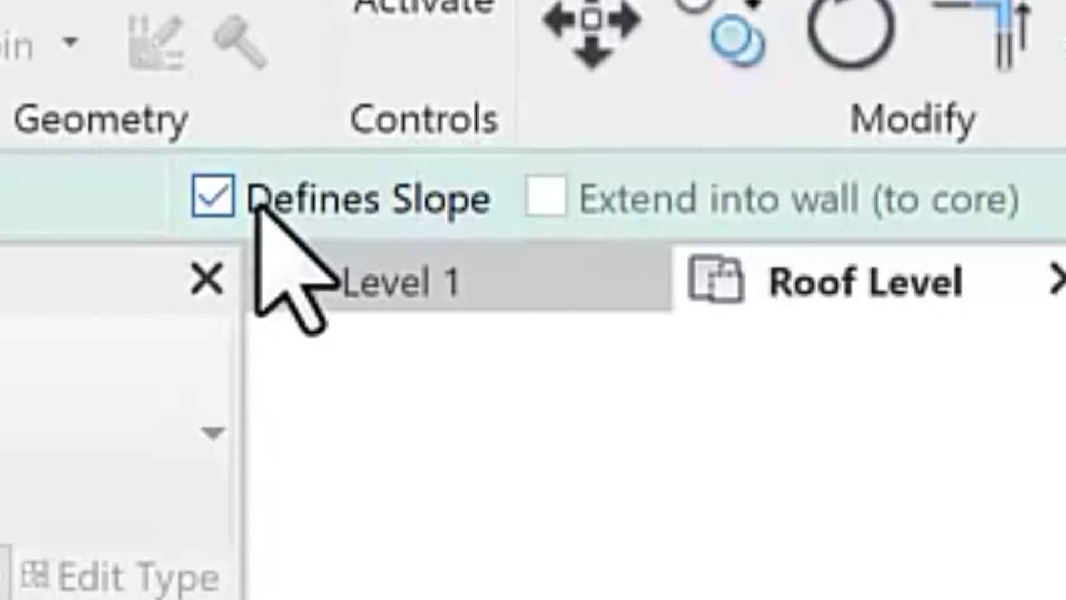
{"action": "left_click", "coordinate": [244, 207]}
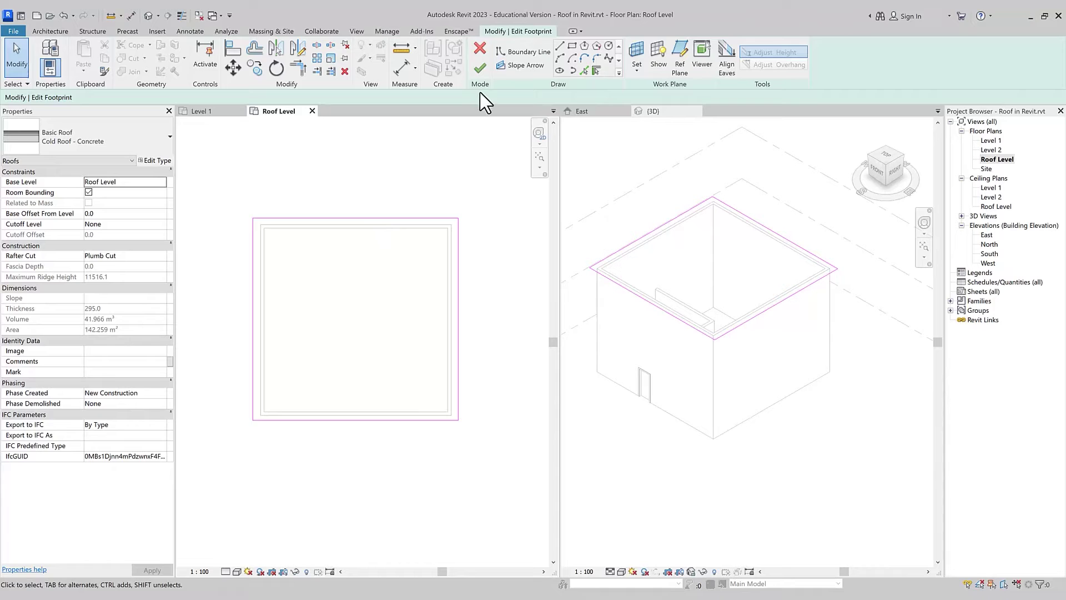
{"action": "left_click", "coordinate": [480, 68]}
{"action": "left_click", "coordinate": [433, 166]}
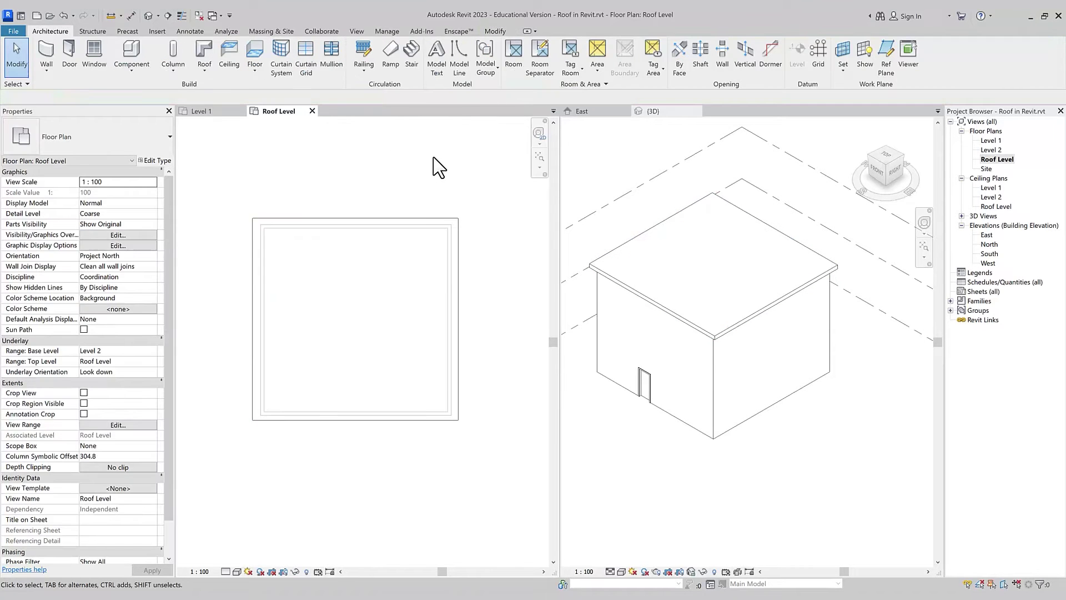
Reopen the footprint, set all four boundary lines to 0° slope, and finish the flat roof.
{"action": "double_click", "coordinate": [420, 227]}
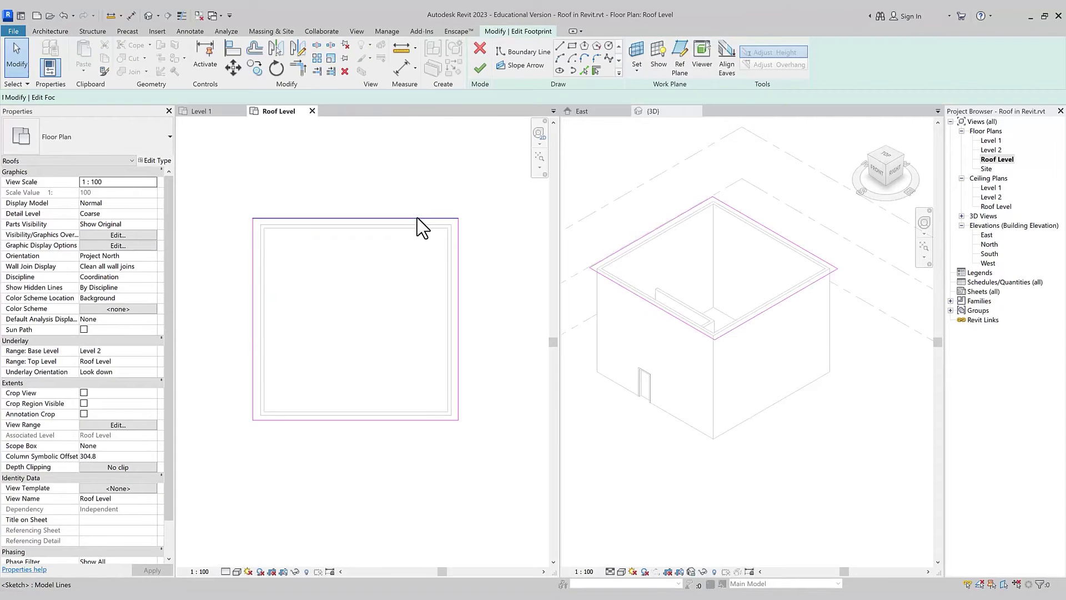
{"action": "left_click_drag", "start_coordinate": [235, 481], "coordinate": [228, 445]}
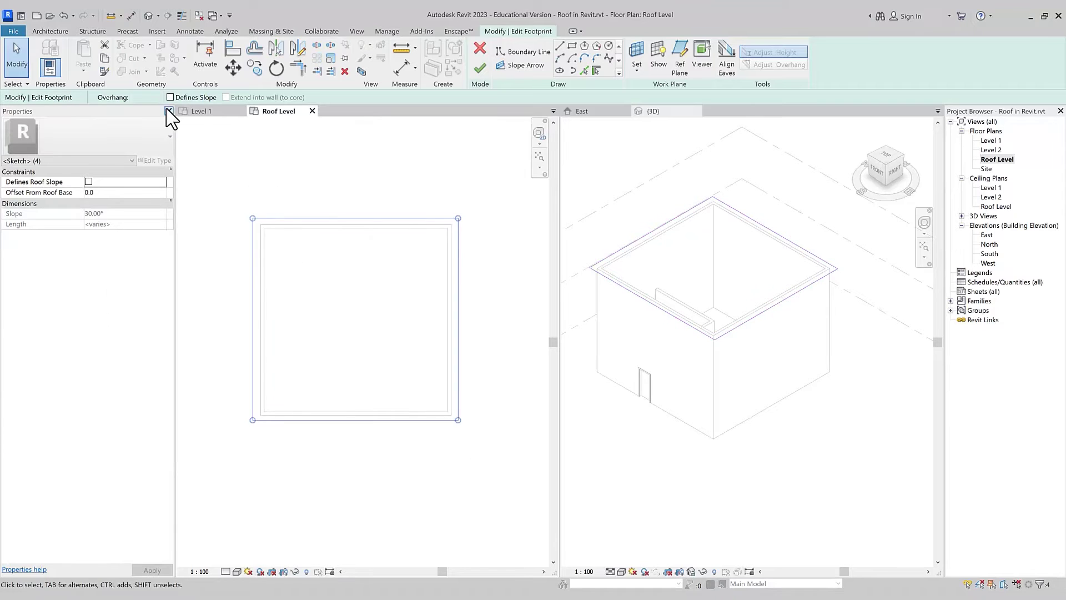
{"action": "key", "text": "Escape"}
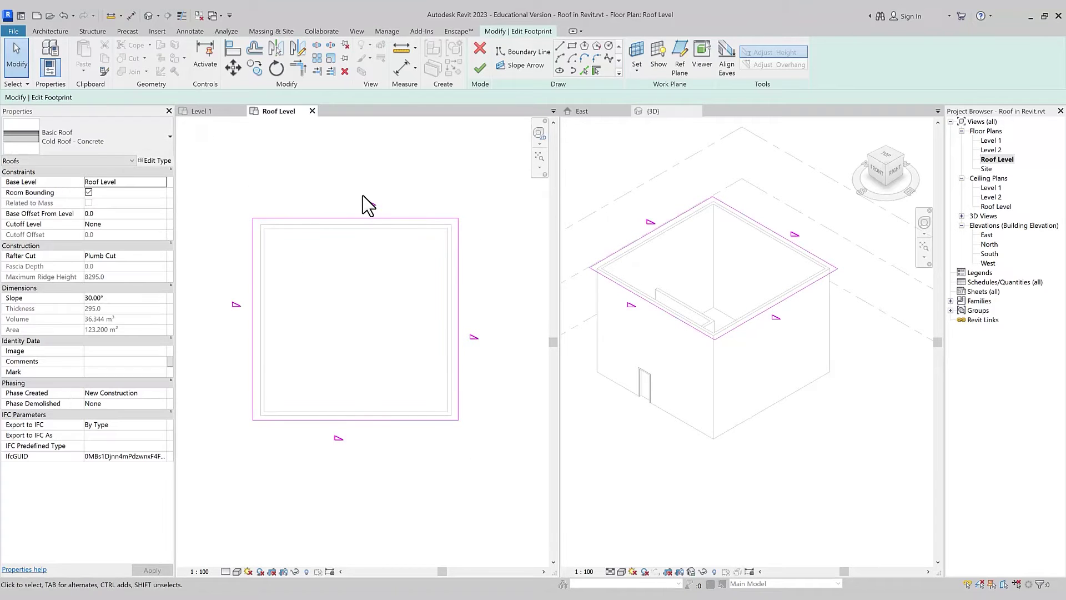
{"action": "left_click_drag", "start_coordinate": [249, 442], "coordinate": [249, 439]}
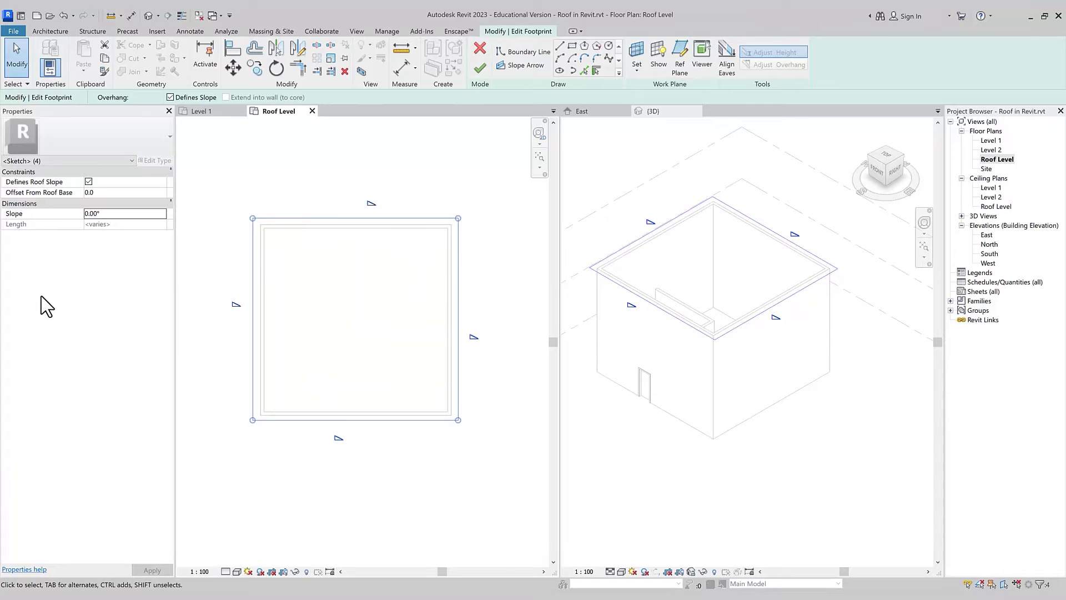
{"action": "left_click", "coordinate": [118, 213]}
{"action": "left_click", "coordinate": [481, 71]}
{"action": "left_click", "coordinate": [405, 179]}
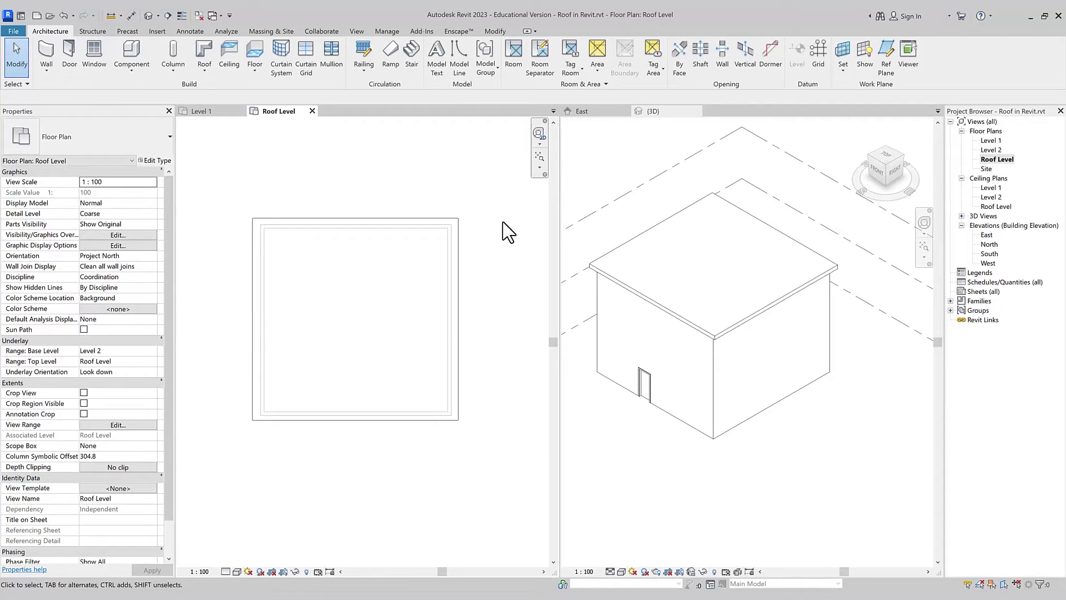
{"action": "left_click", "coordinate": [453, 254]}
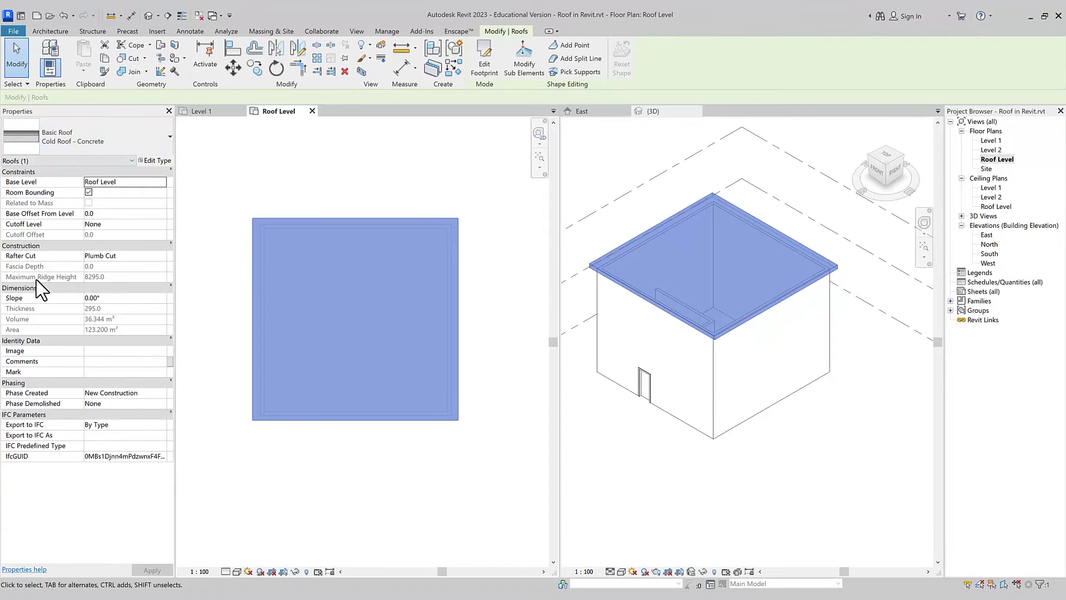
Set the roof's Slope property to 30° and verify the hipped result.
{"action": "left_click", "coordinate": [127, 299]}
{"action": "type", "text": "0"}
{"action": "key", "text": "Return"}
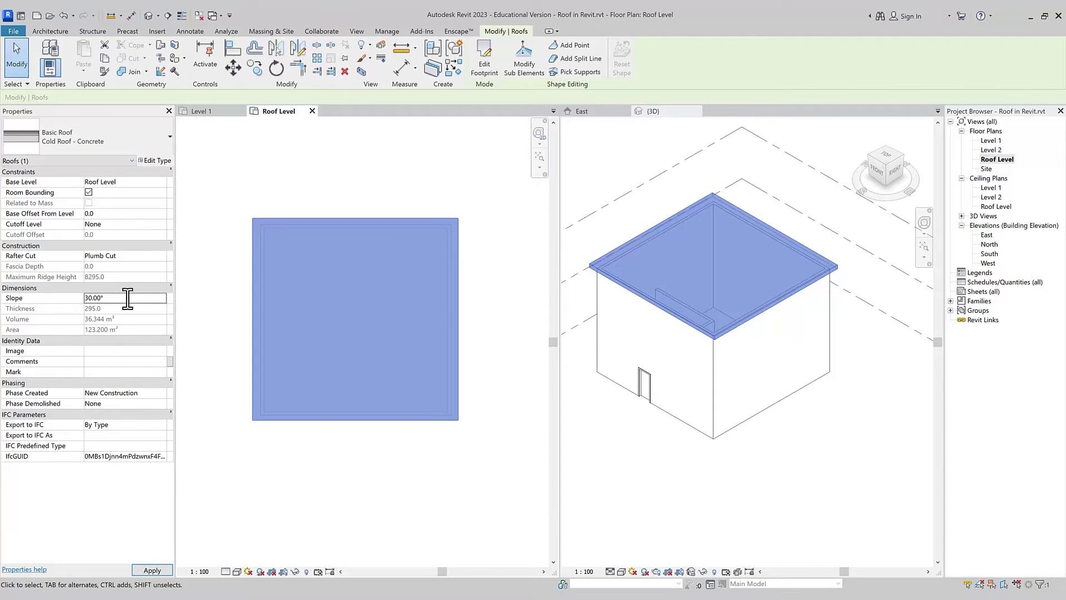
{"action": "left_click", "coordinate": [295, 159]}
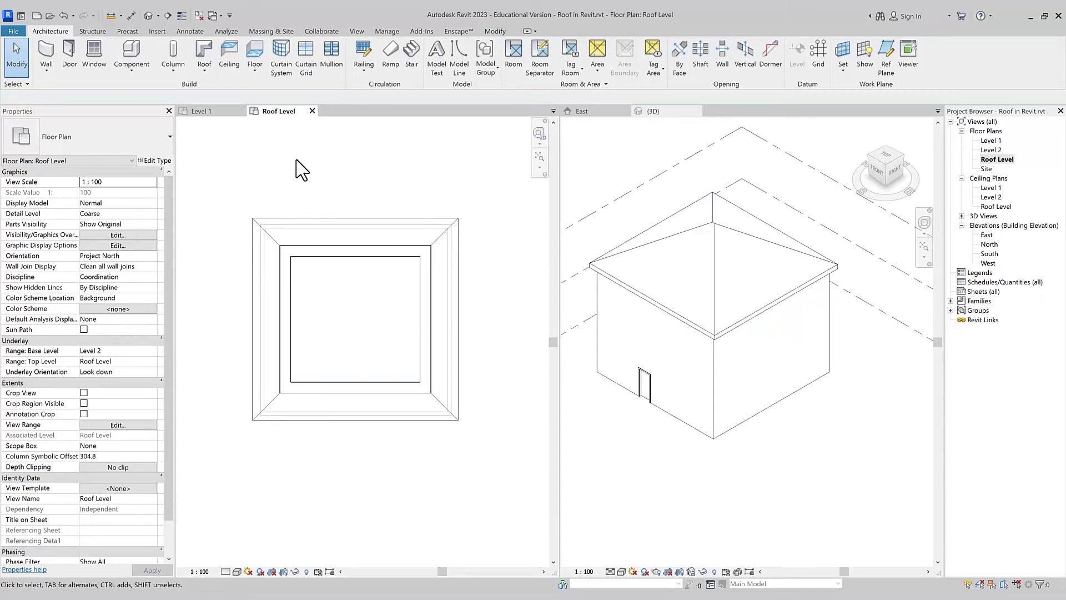
{"action": "left_click", "coordinate": [289, 254]}
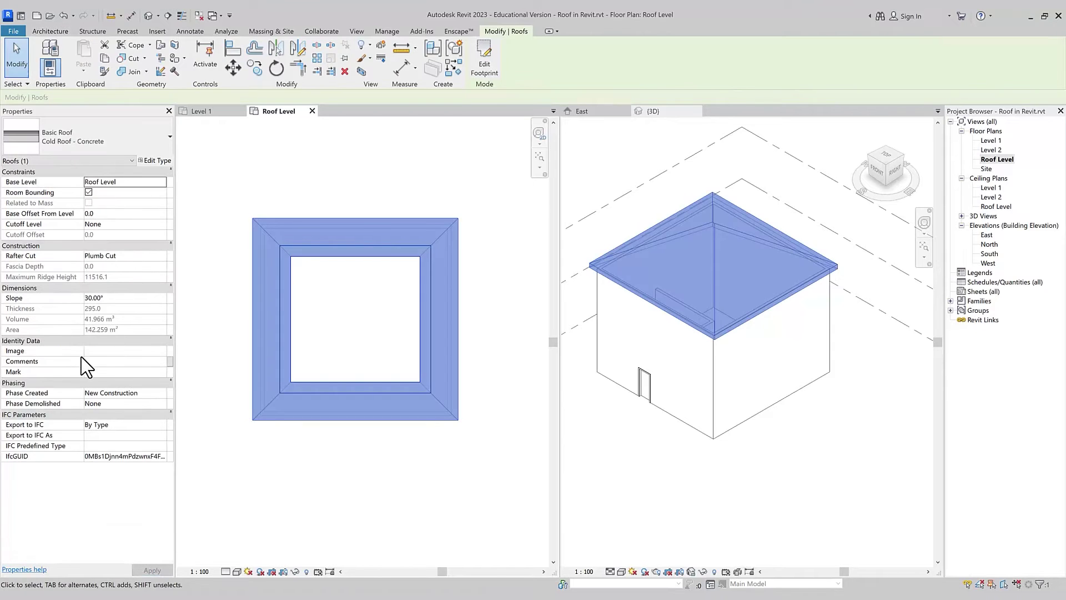
{"action": "left_click", "coordinate": [122, 298]}
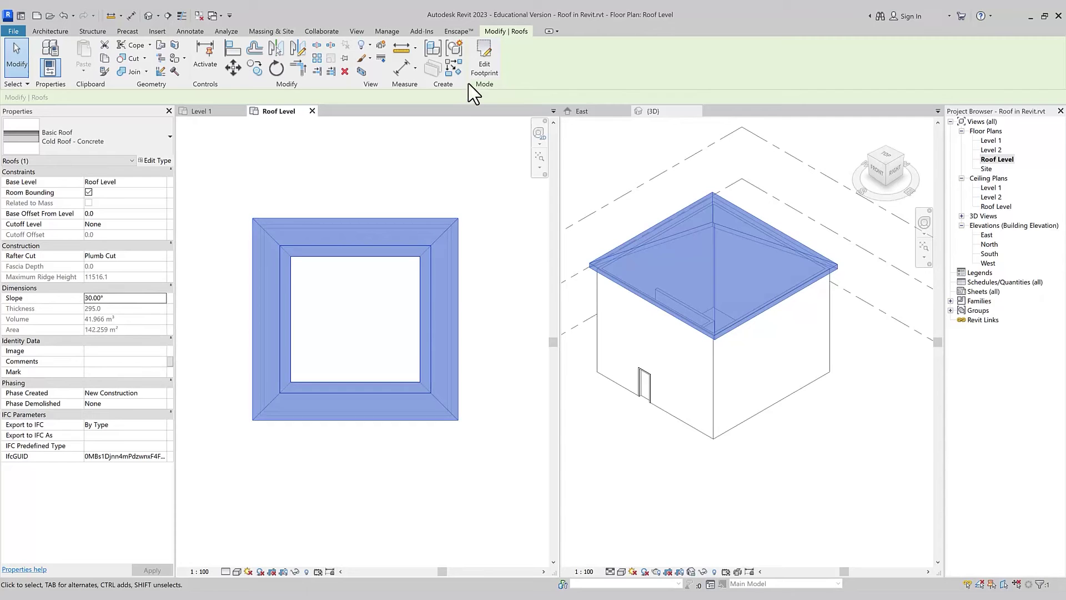
Edit the footprint, clear Defines Slope on all four lines, and finish it flat.
{"action": "left_click", "coordinate": [484, 61]}
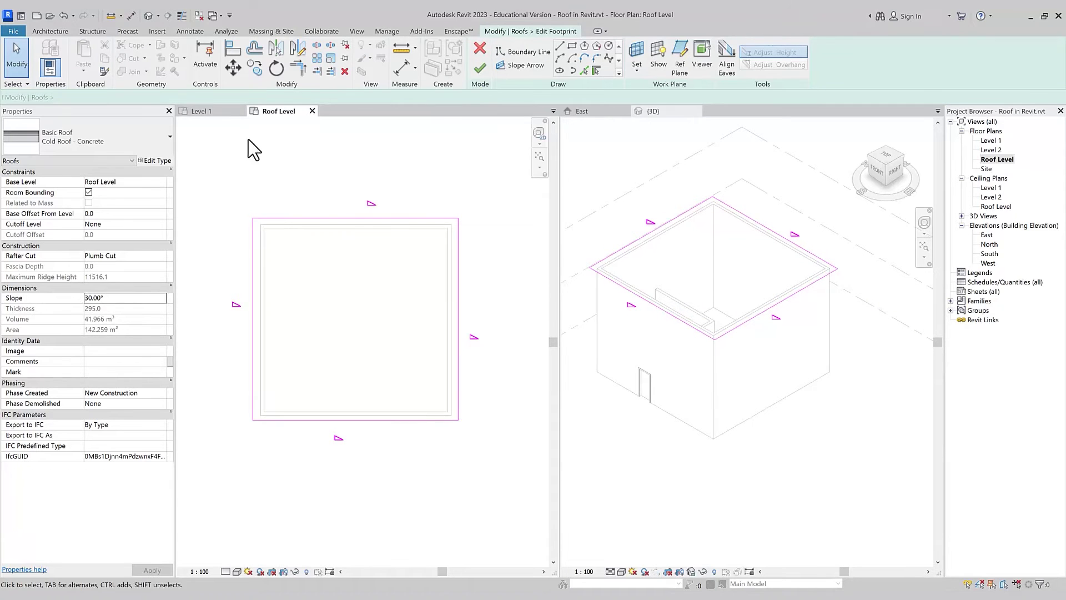
{"action": "left_click_drag", "start_coordinate": [469, 179], "coordinate": [225, 505]}
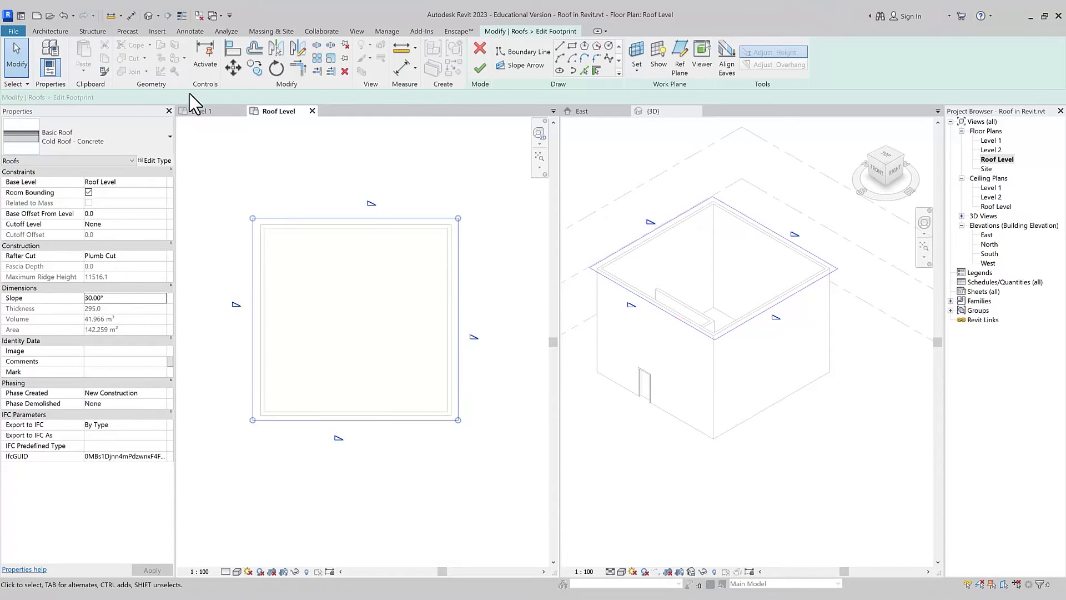
{"action": "left_click", "coordinate": [216, 98]}
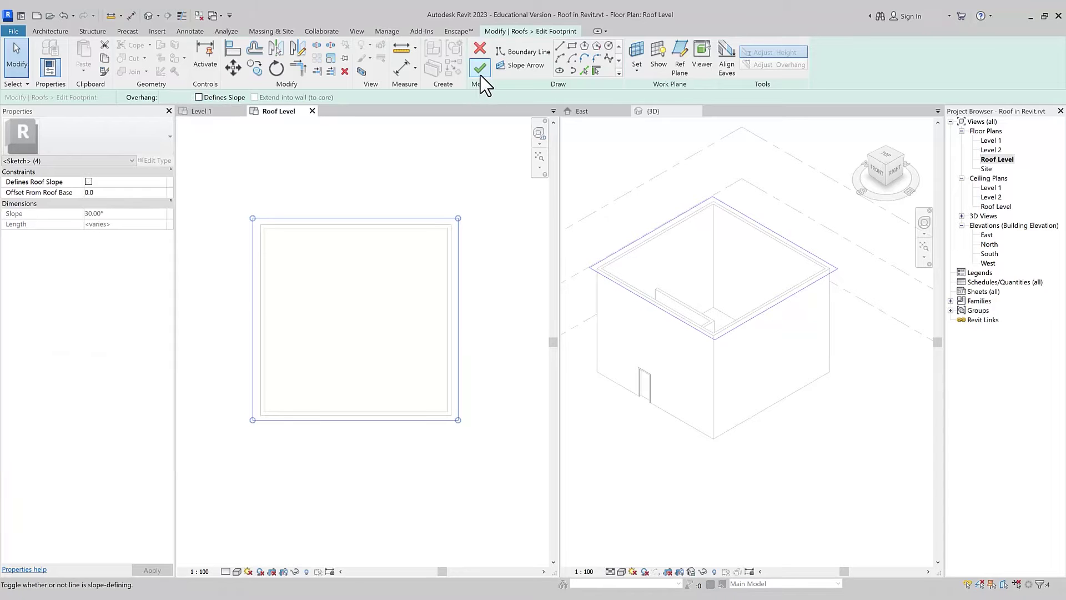
{"action": "left_click", "coordinate": [481, 76]}
{"action": "left_click", "coordinate": [460, 129]}
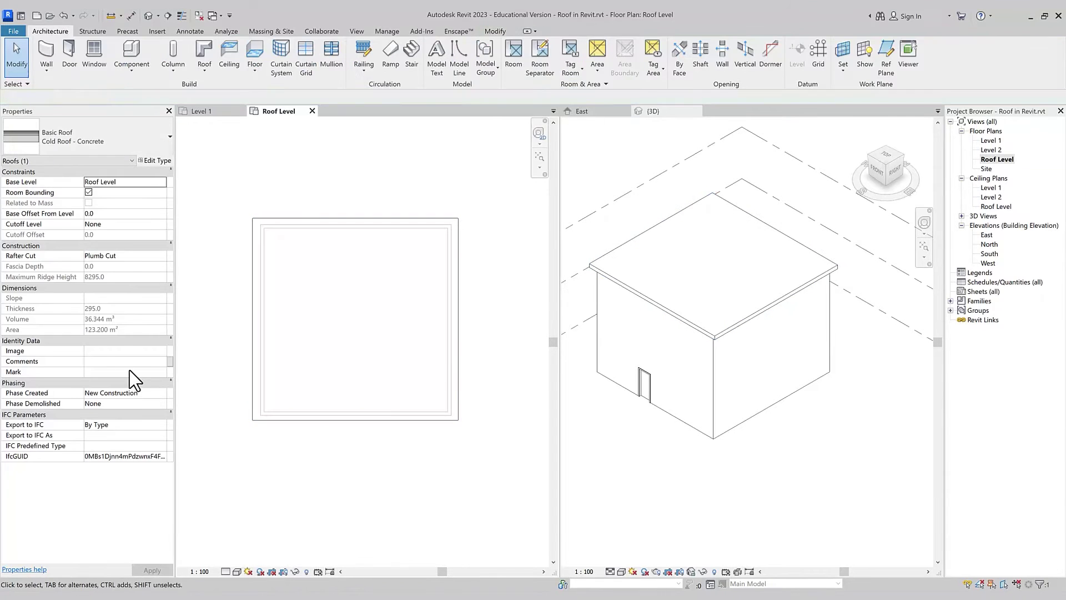
{"action": "left_click", "coordinate": [266, 327]}
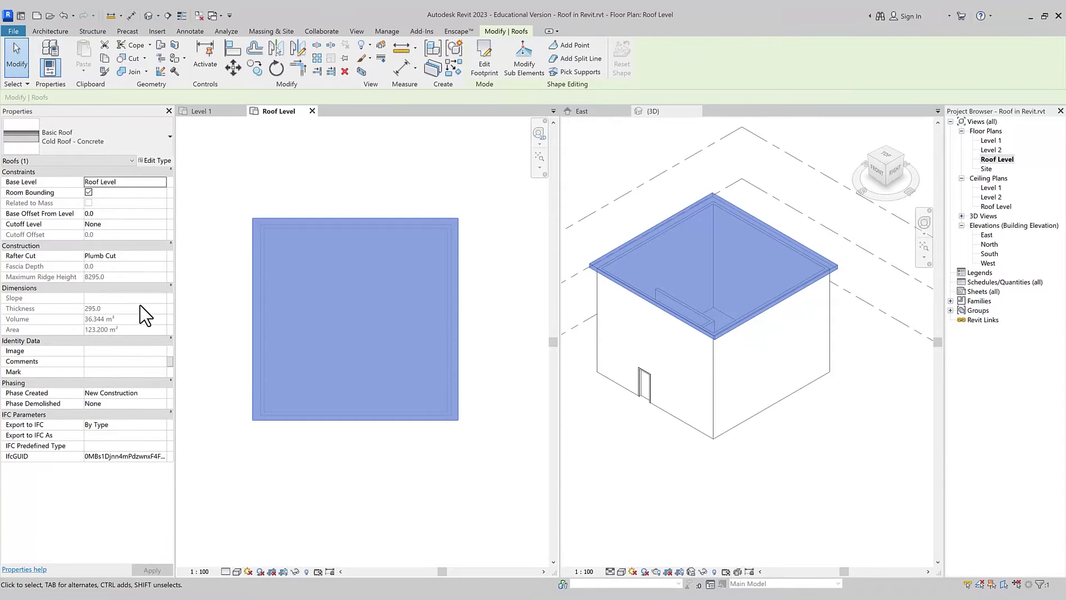
Re-enable Defines Slope at 30° on all four footprint lines and finish the hipped roof.
{"action": "left_click", "coordinate": [484, 66]}
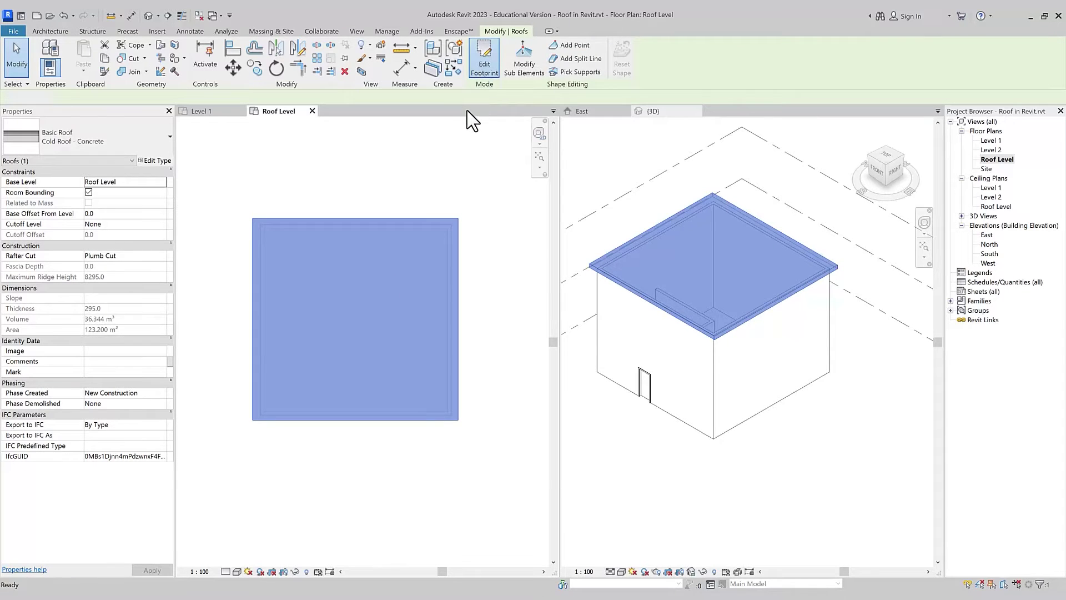
{"action": "mouse_move", "coordinate": [475, 190]}
{"action": "left_mouse_down"}
{"action": "mouse_move", "coordinate": [253, 468]}
{"action": "mouse_move", "coordinate": [225, 463]}
{"action": "left_mouse_up"}
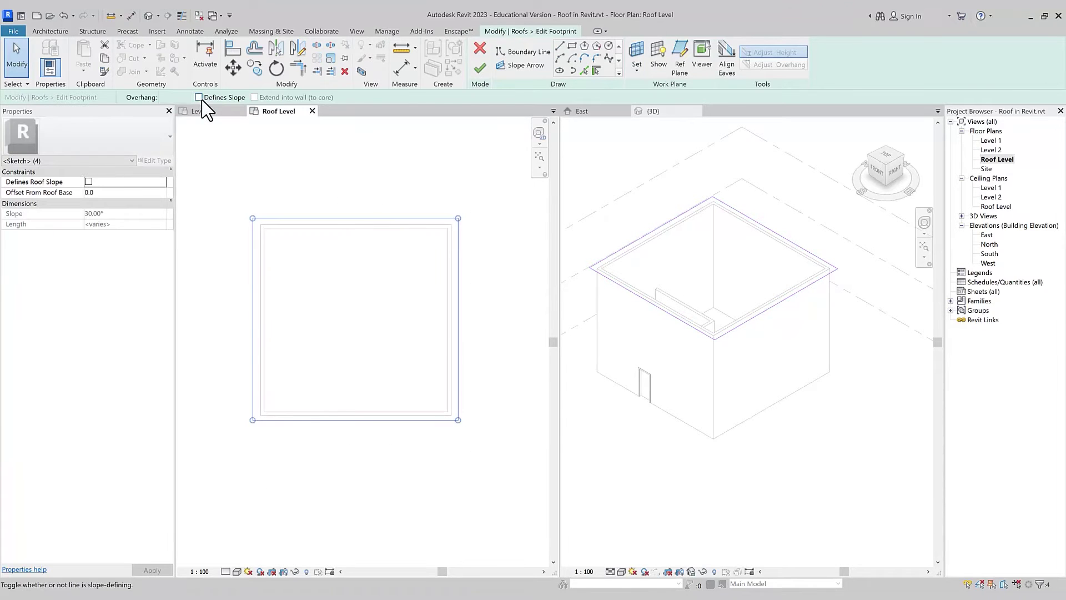
{"action": "left_click", "coordinate": [200, 98]}
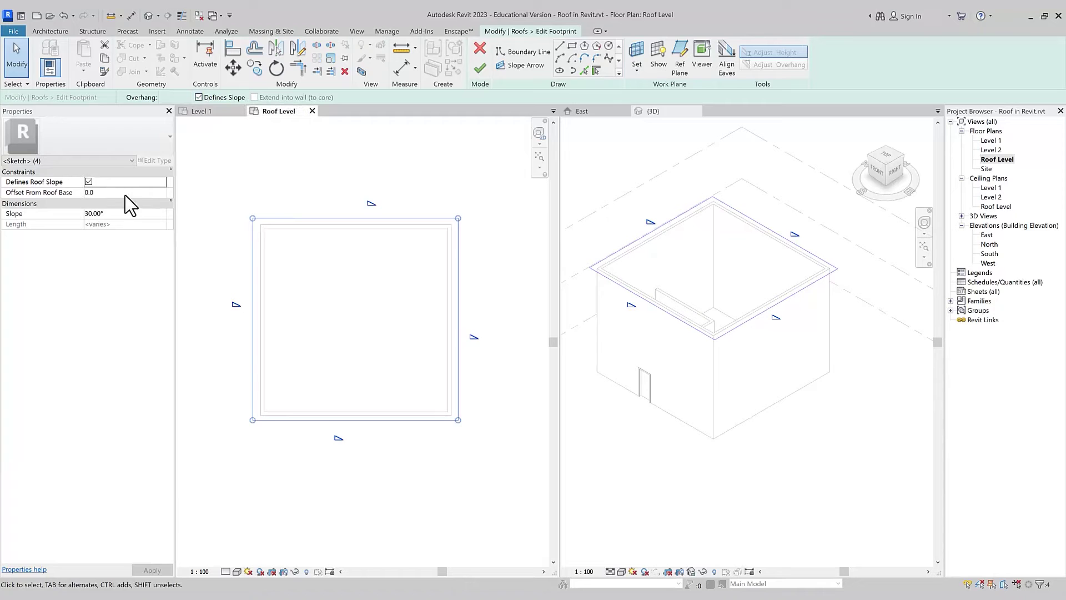
{"action": "left_click", "coordinate": [126, 214]}
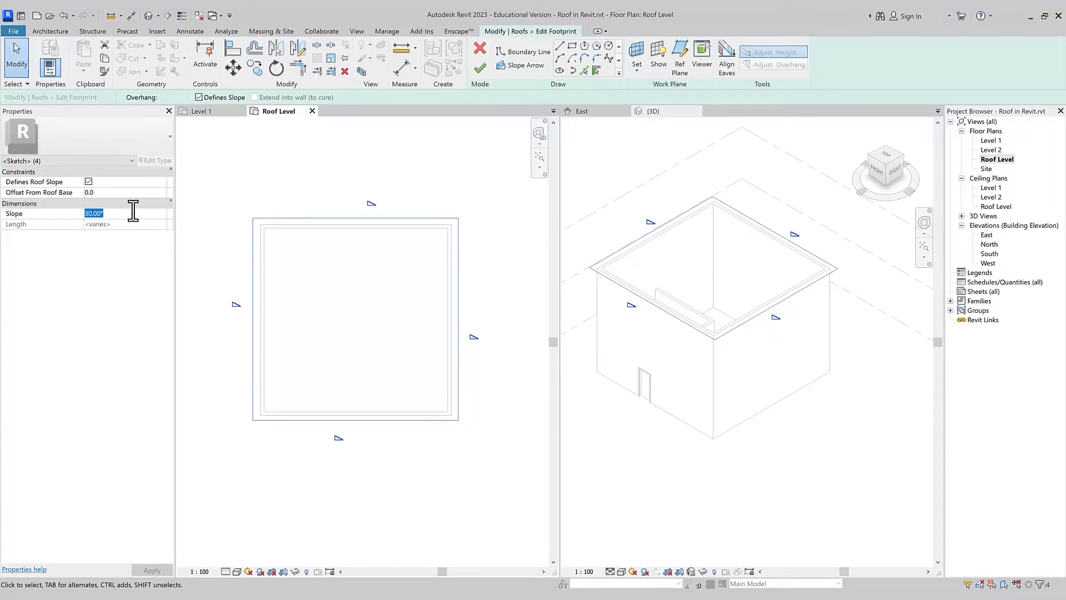
{"action": "left_click", "coordinate": [481, 77]}
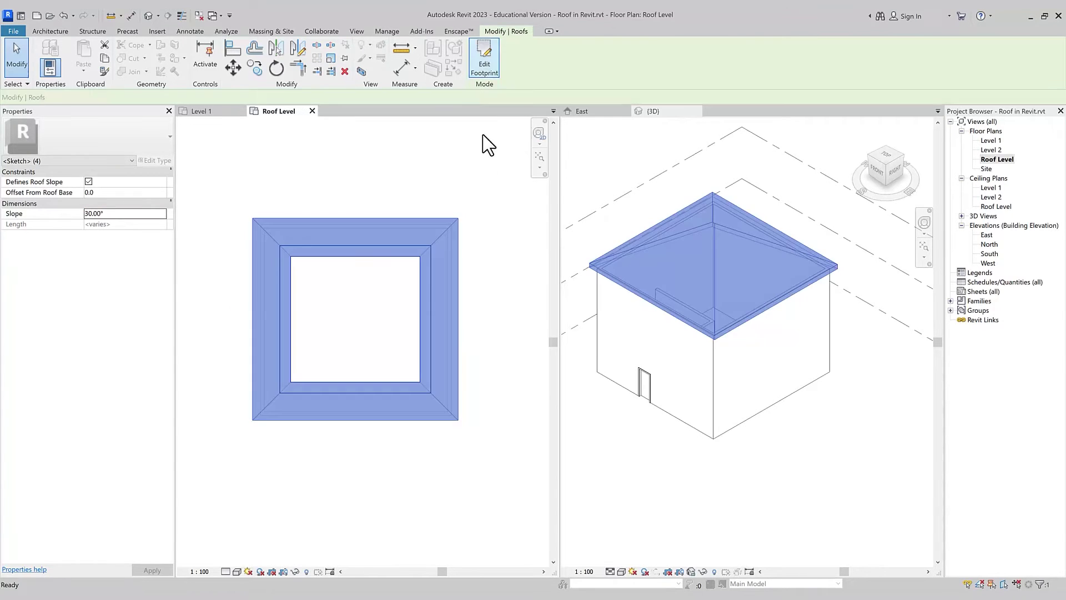
{"action": "left_click", "coordinate": [479, 175]}
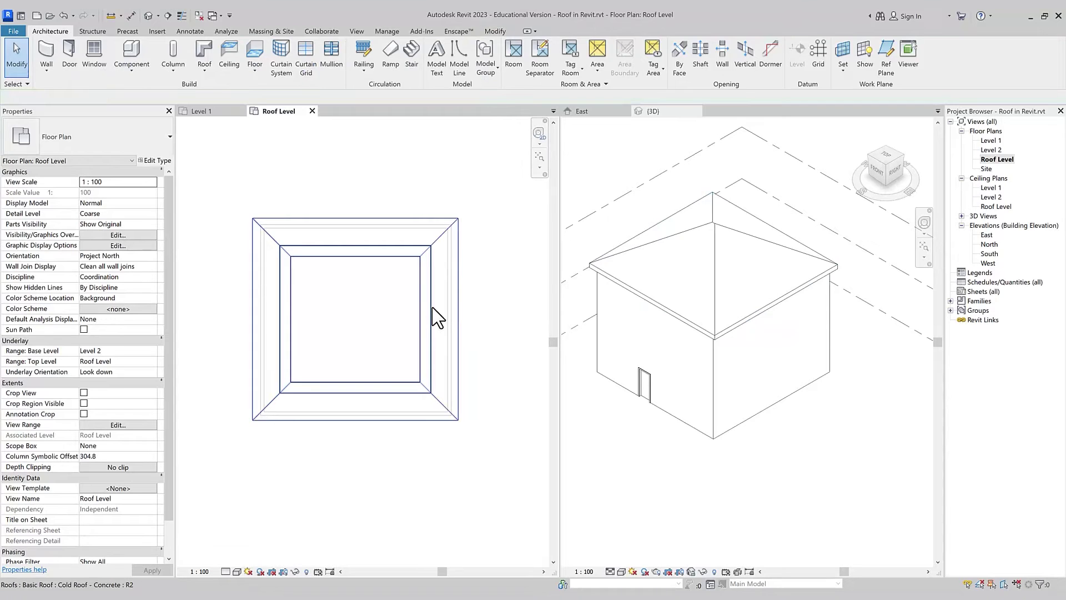
{"action": "double_click", "coordinate": [462, 319]}
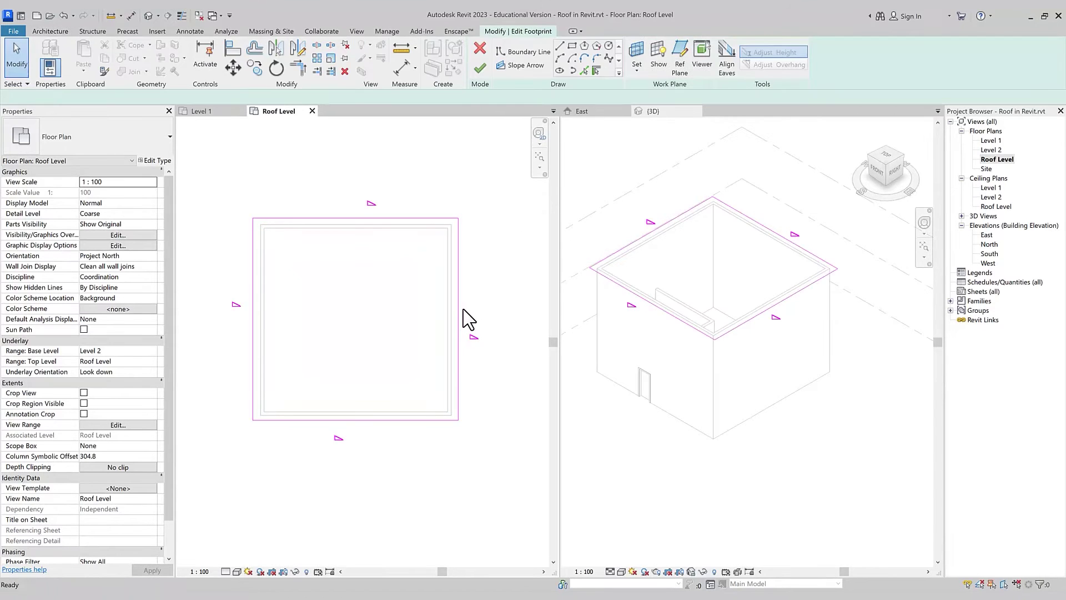
{"action": "left_click_drag", "start_coordinate": [479, 306], "coordinate": [221, 291]}
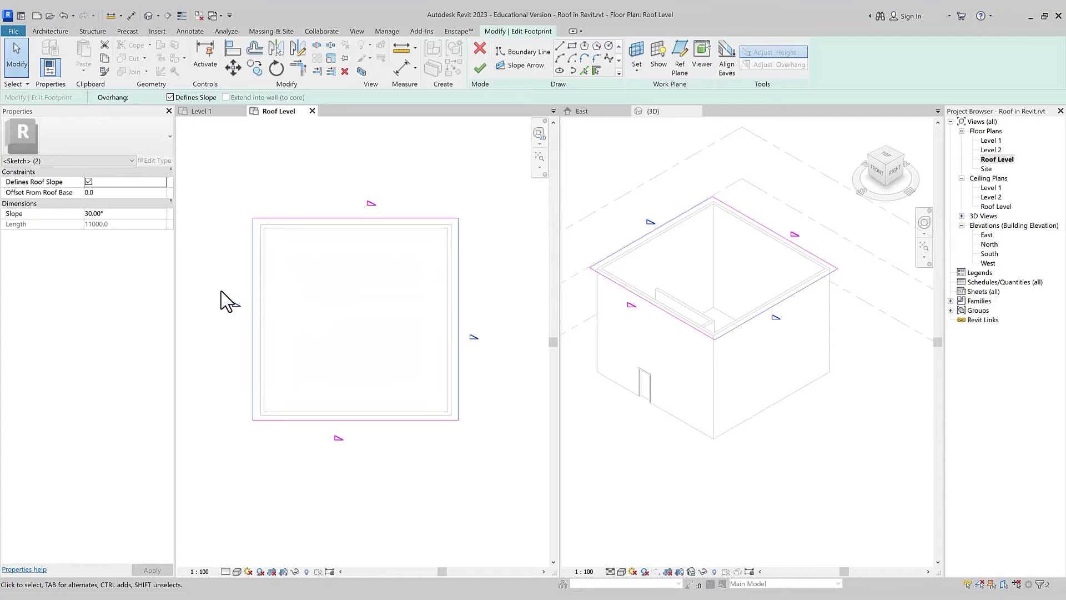
{"action": "left_click", "coordinate": [211, 158]}
{"action": "left_click", "coordinate": [480, 67]}
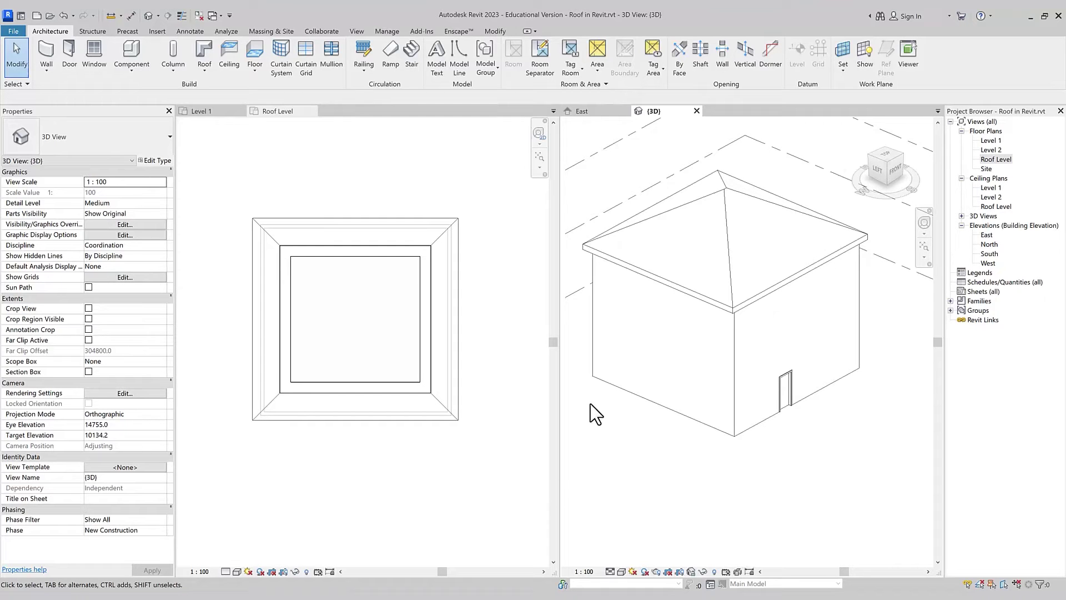
{"action": "left_click", "coordinate": [739, 233]}
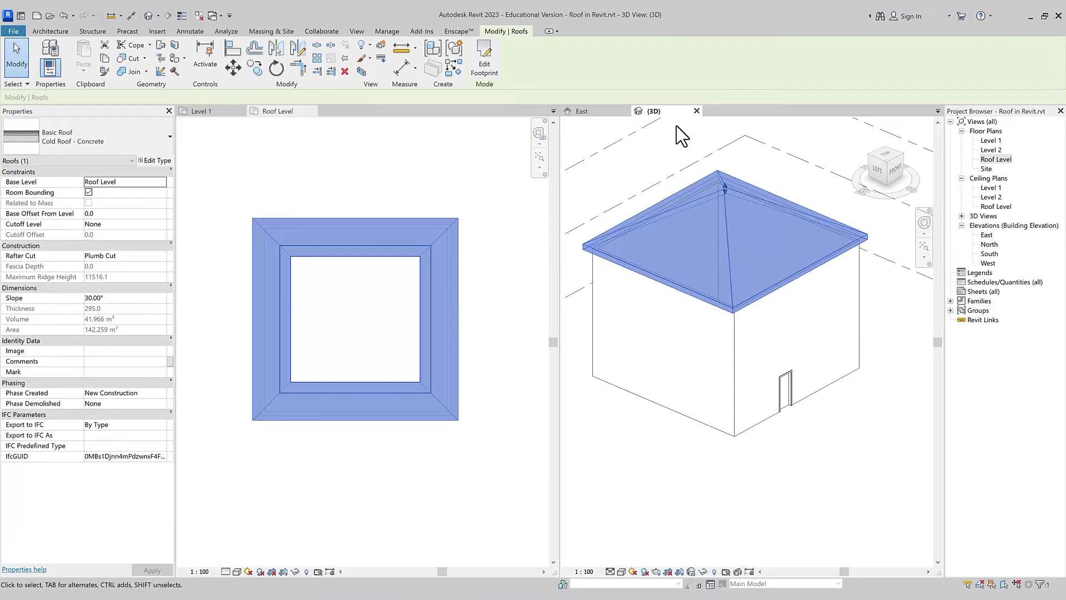
In the East elevation, drag the roof's ridge point to flatten its top at 11856.4.
{"action": "left_click", "coordinate": [582, 111]}
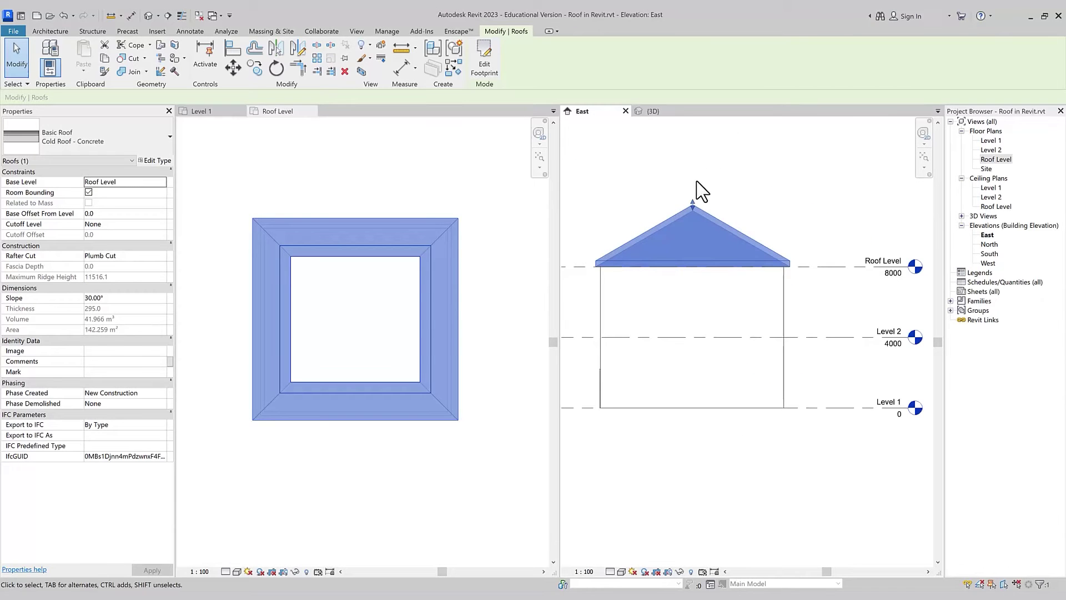
{"action": "left_click_drag", "start_coordinate": [692, 206], "coordinate": [691, 201]}
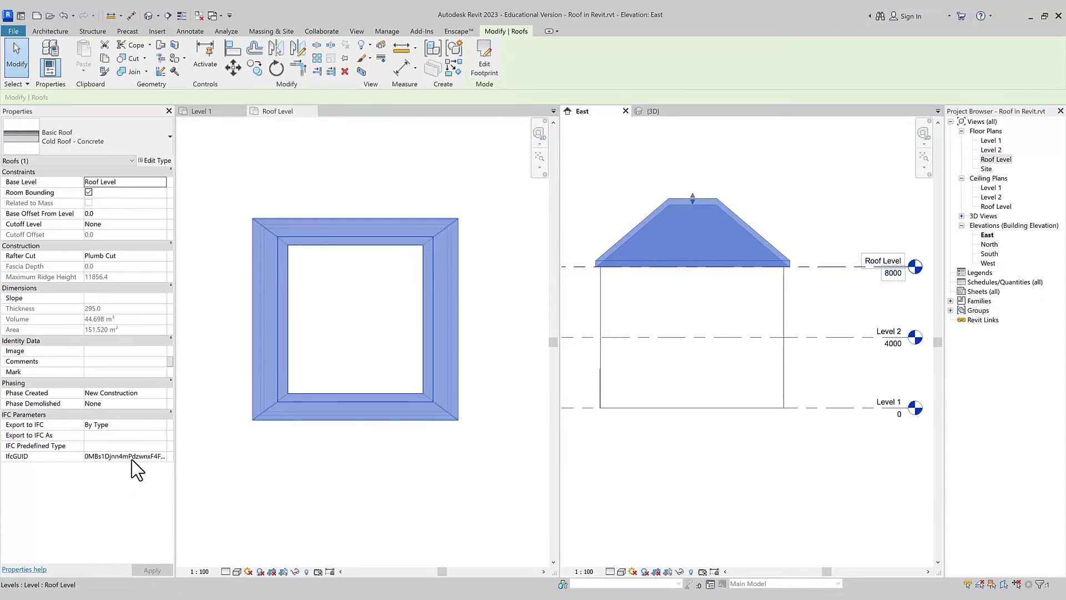
{"action": "left_click", "coordinate": [104, 301]}
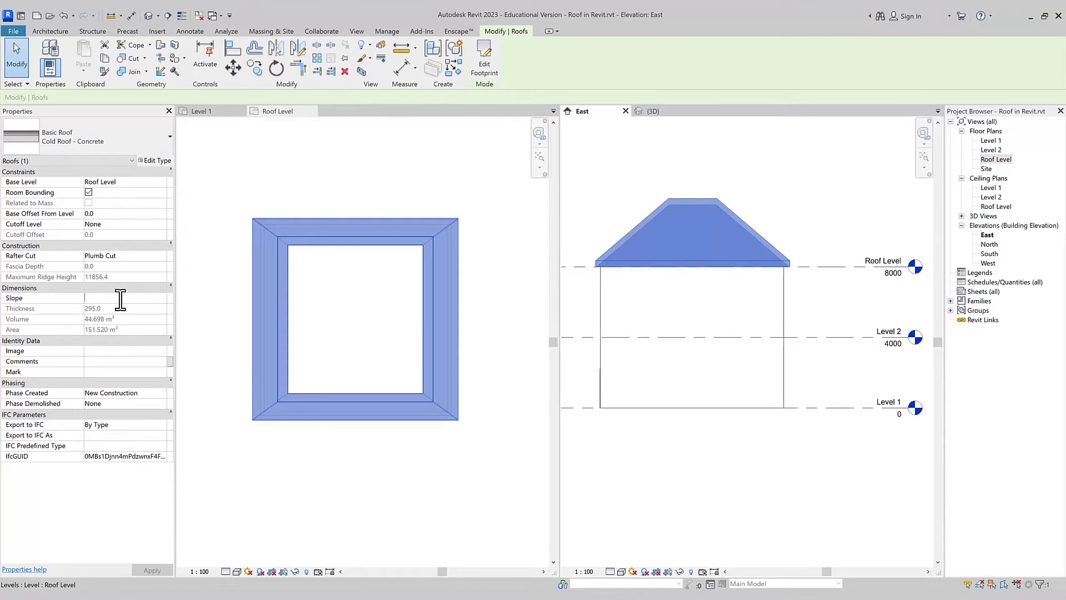
{"action": "left_click", "coordinate": [486, 72]}
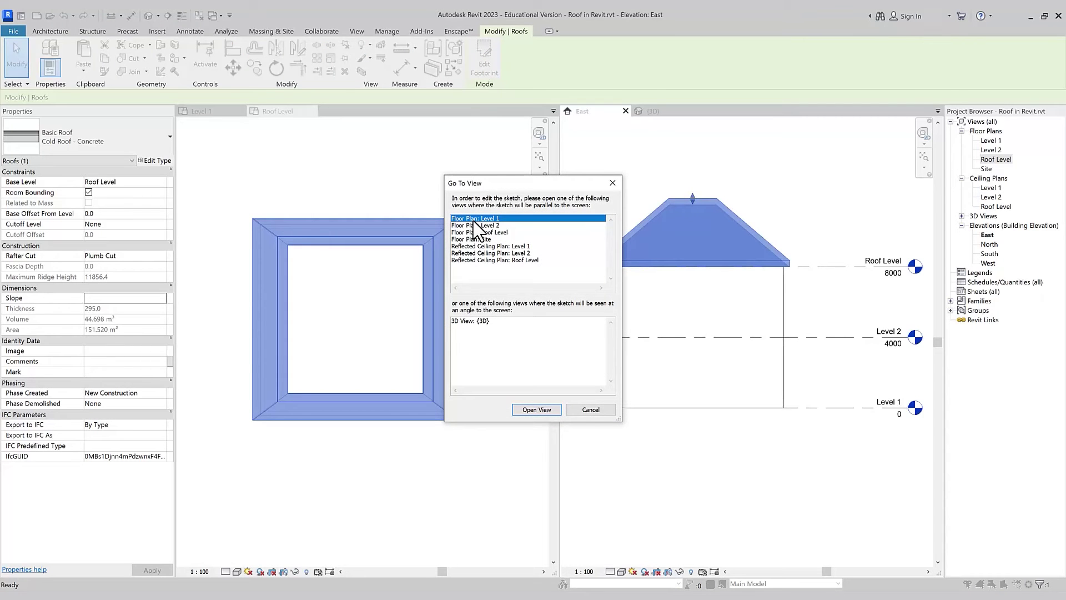
Sketch in the Roof Level plan and set the top footprint edge's slope to 25°.
{"action": "left_click", "coordinate": [484, 233]}
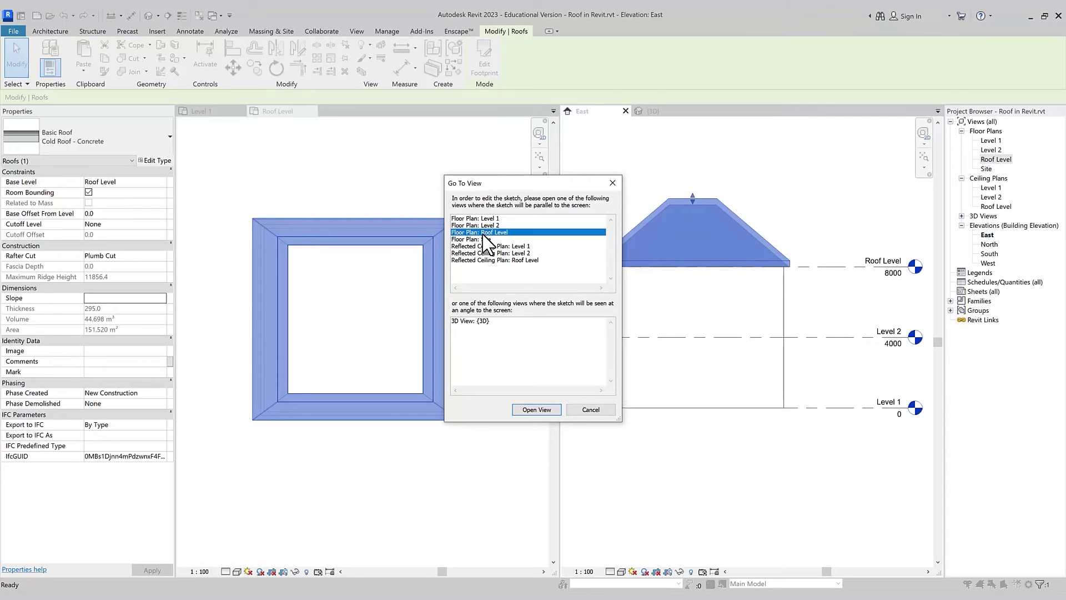
{"action": "left_click", "coordinate": [534, 410]}
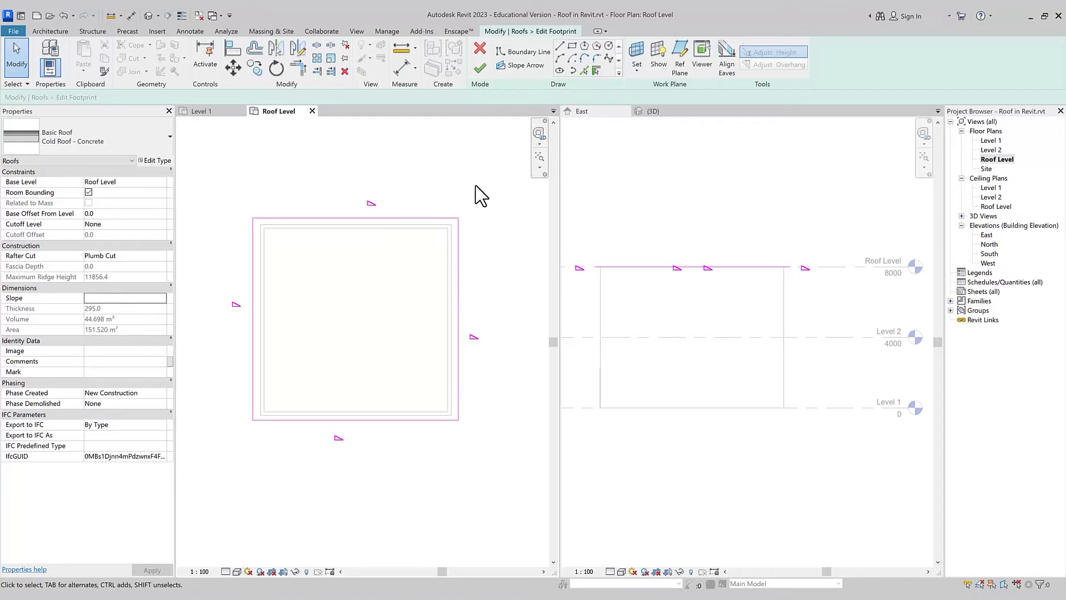
{"action": "left_click", "coordinate": [416, 218]}
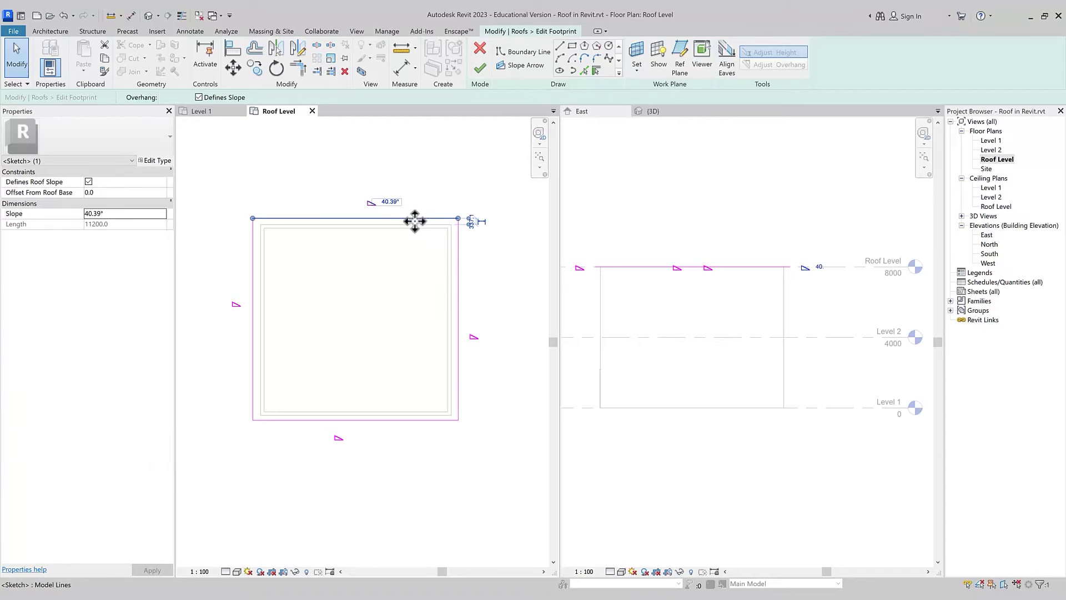
{"action": "left_click", "coordinate": [390, 202]}
{"action": "type", "text": "25"}
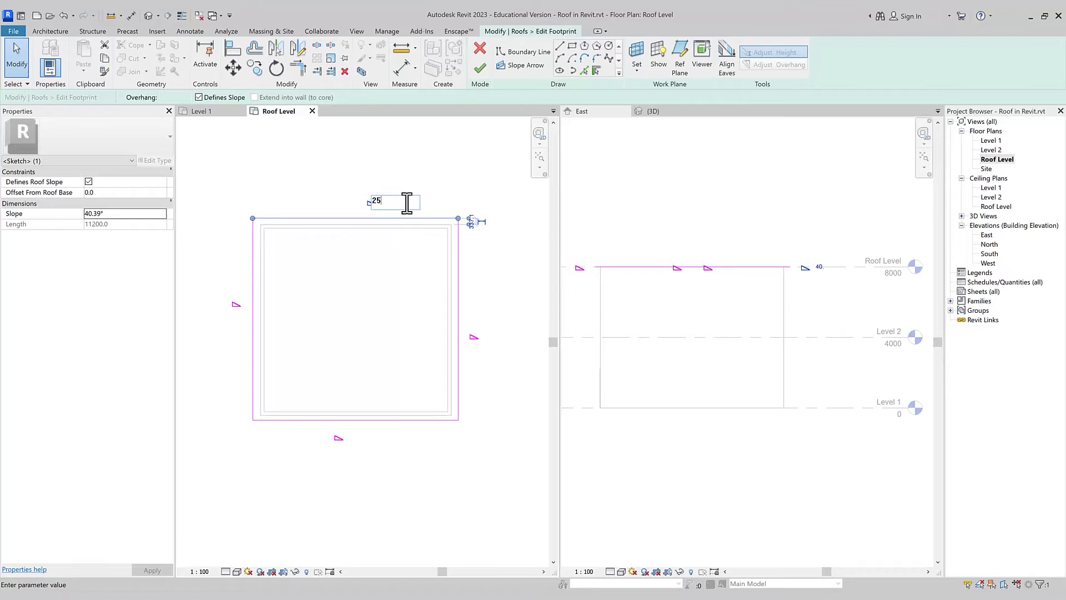
{"action": "key", "text": "Return"}
{"action": "left_click", "coordinate": [335, 120]}
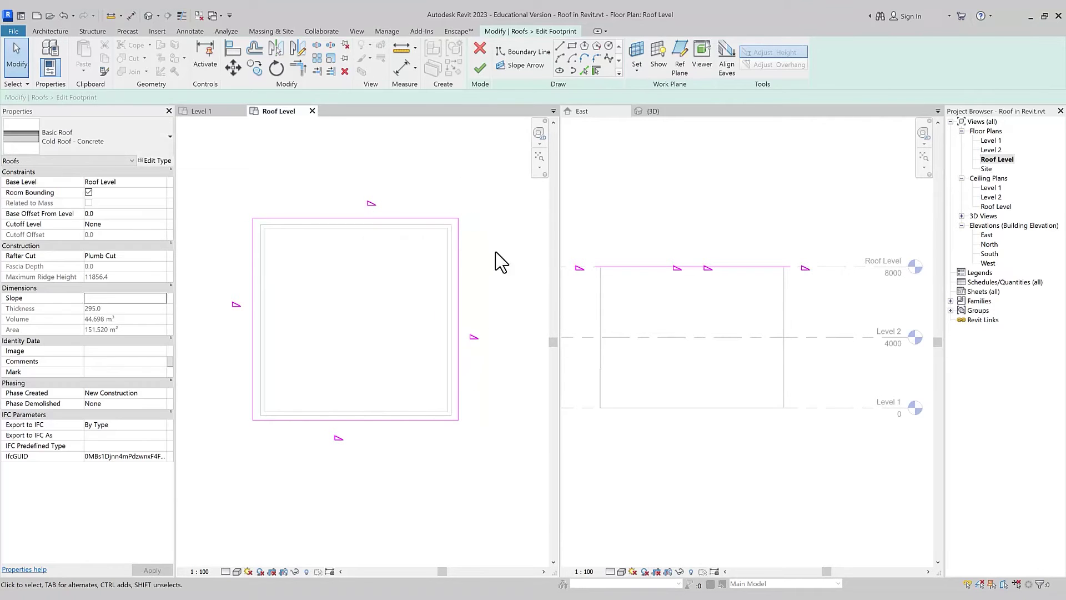
Set all four footprint edges to a 25° slope and finish the hipped roof.
{"action": "left_click_drag", "start_coordinate": [503, 189], "coordinate": [228, 496]}
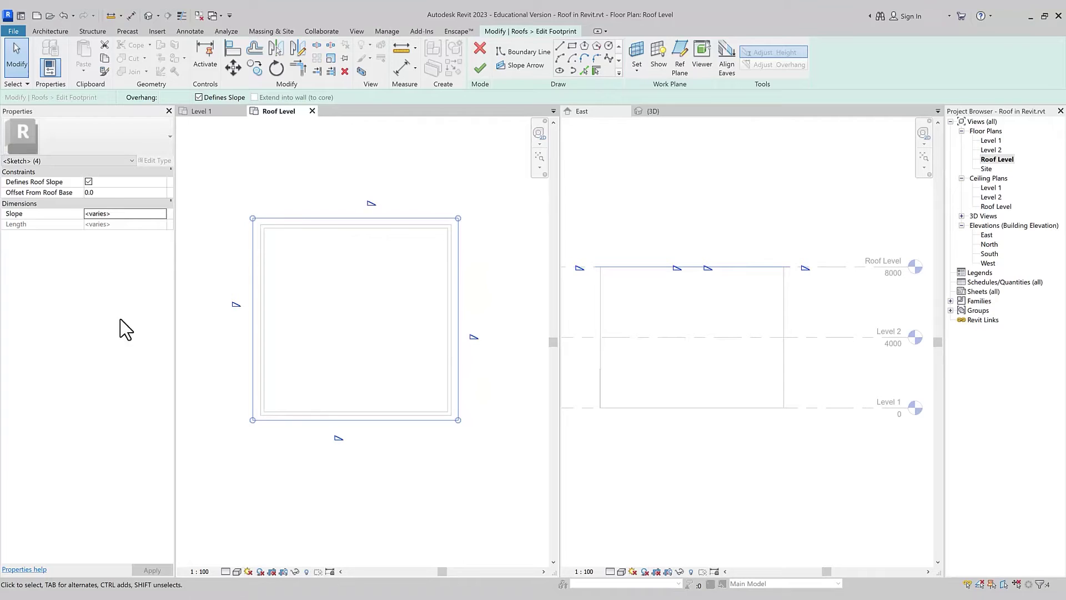
{"action": "left_click", "coordinate": [123, 214]}
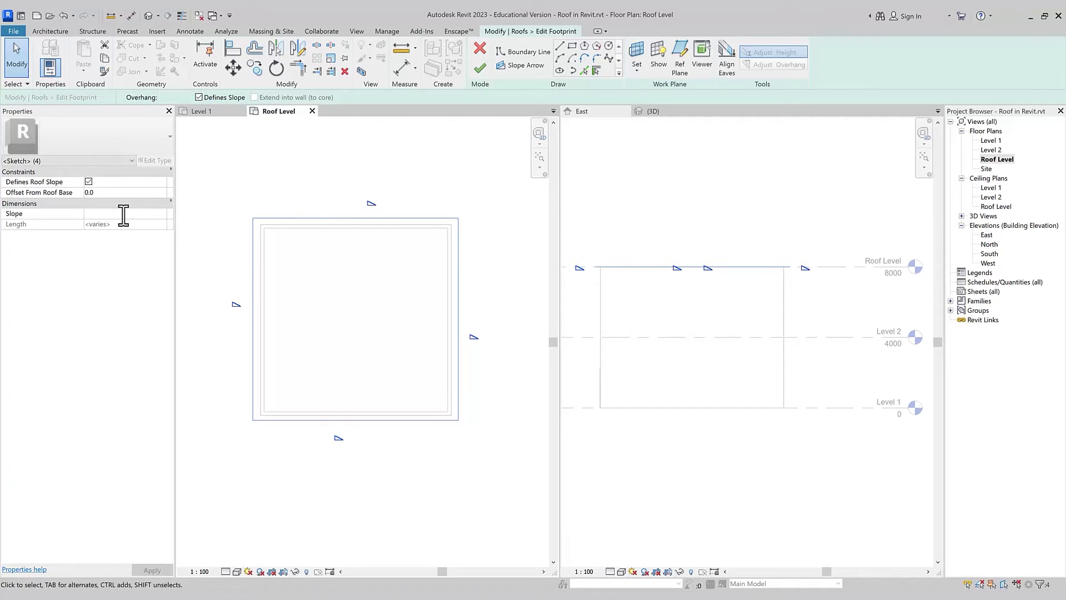
{"action": "type", "text": "25"}
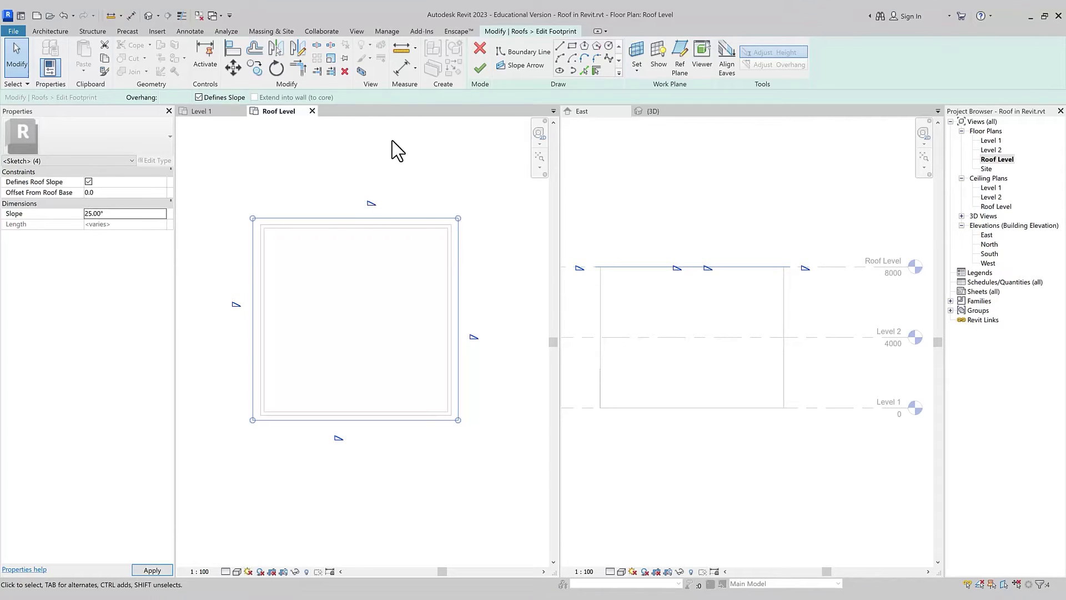
{"action": "left_click", "coordinate": [488, 73]}
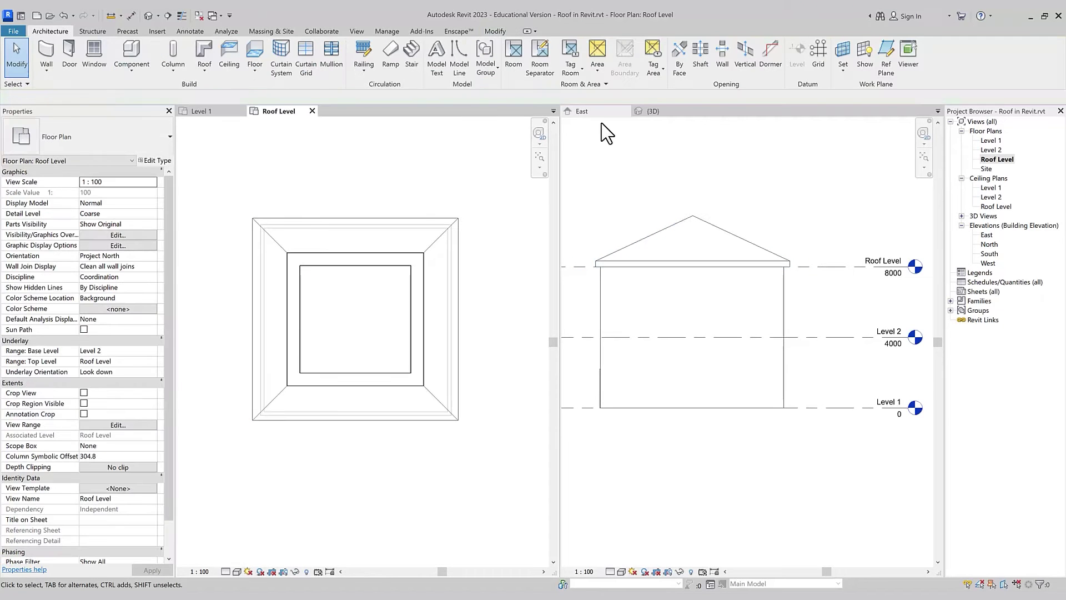
Reselect the roof in the East elevation and review its 25° edge slopes in the footprint sketch.
{"action": "left_click", "coordinate": [693, 228]}
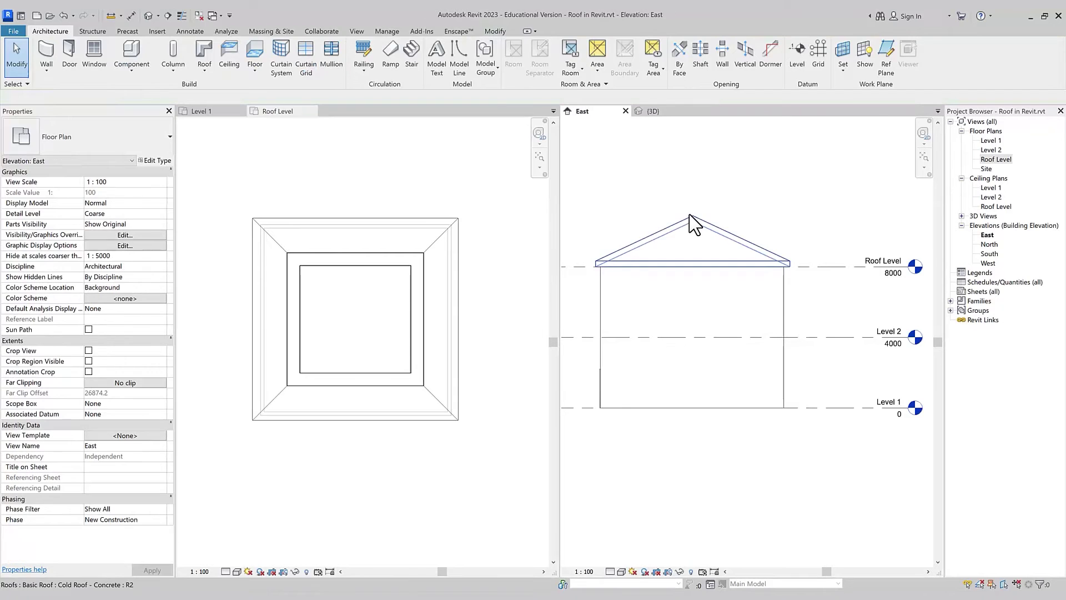
{"action": "left_click", "coordinate": [694, 251]}
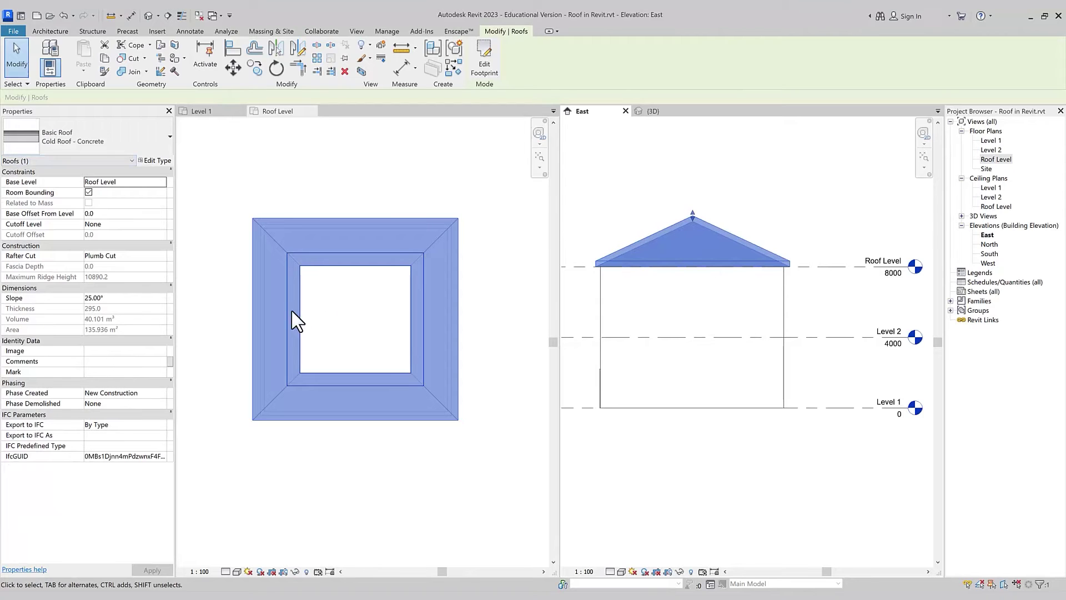
{"action": "left_click", "coordinate": [484, 62]}
{"action": "double_click", "coordinate": [503, 232]}
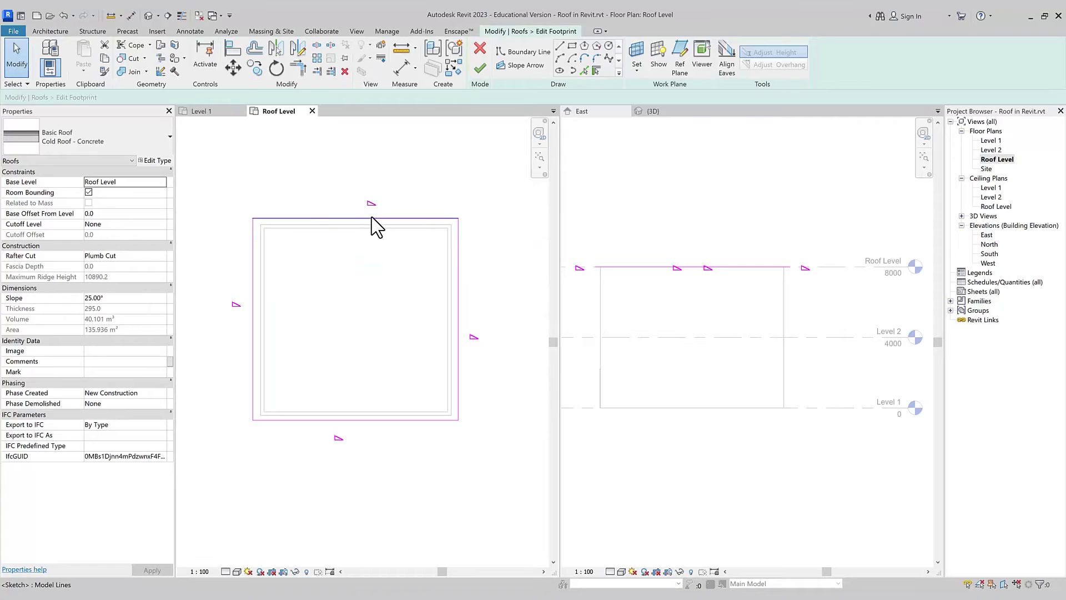
{"action": "left_click", "coordinate": [389, 218]}
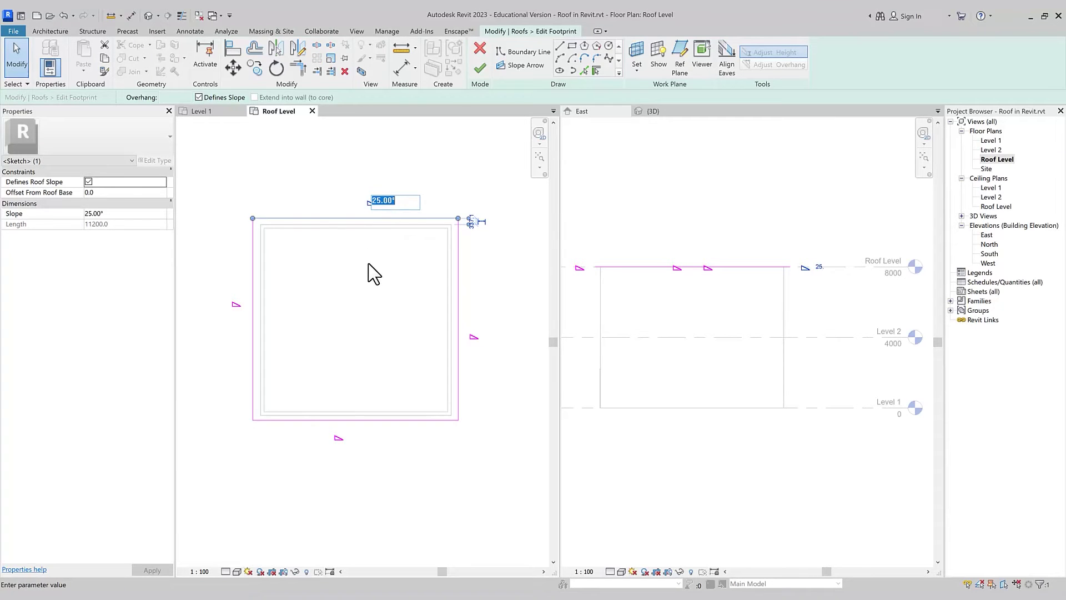
{"action": "key", "text": "Return"}
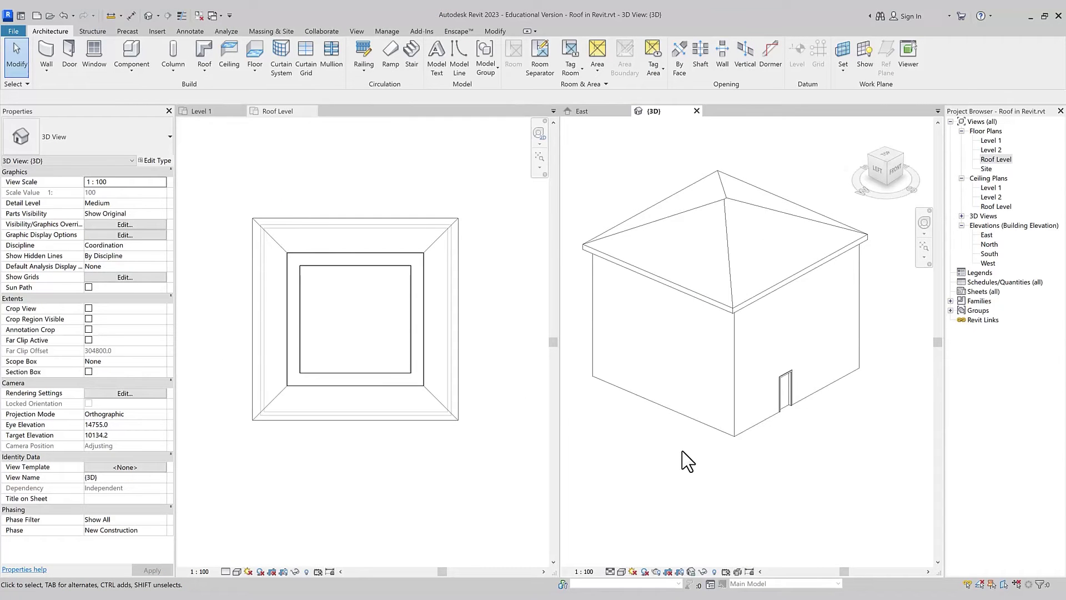
{"action": "left_click", "coordinate": [371, 375]}
Enter the roof's footprint sketch and set the top edge to 15° and left edge to 10°.
{"action": "left_click", "coordinate": [379, 376]}
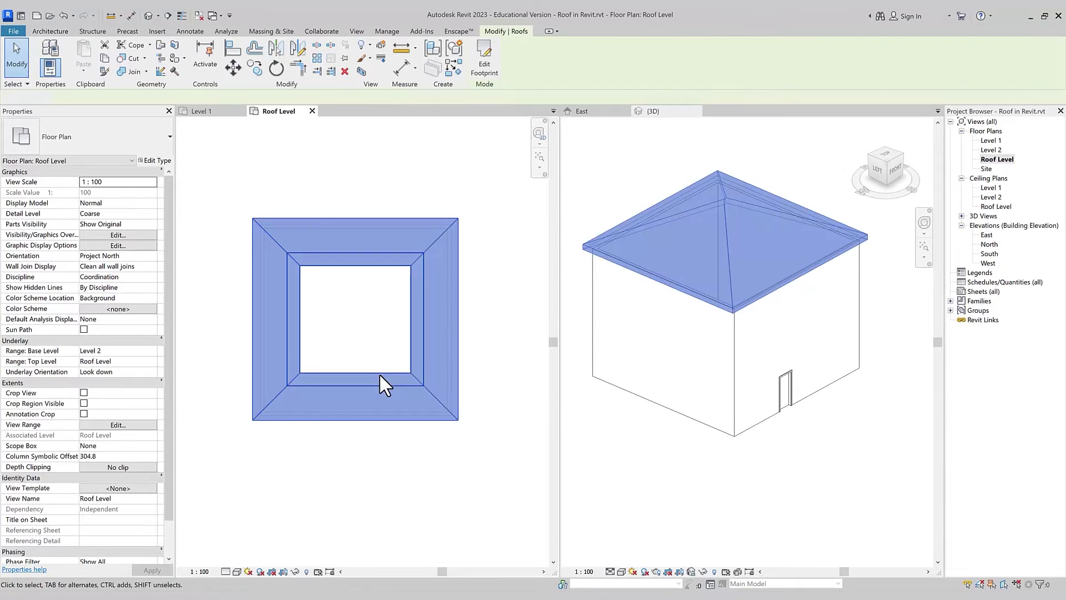
{"action": "double_click", "coordinate": [378, 376]}
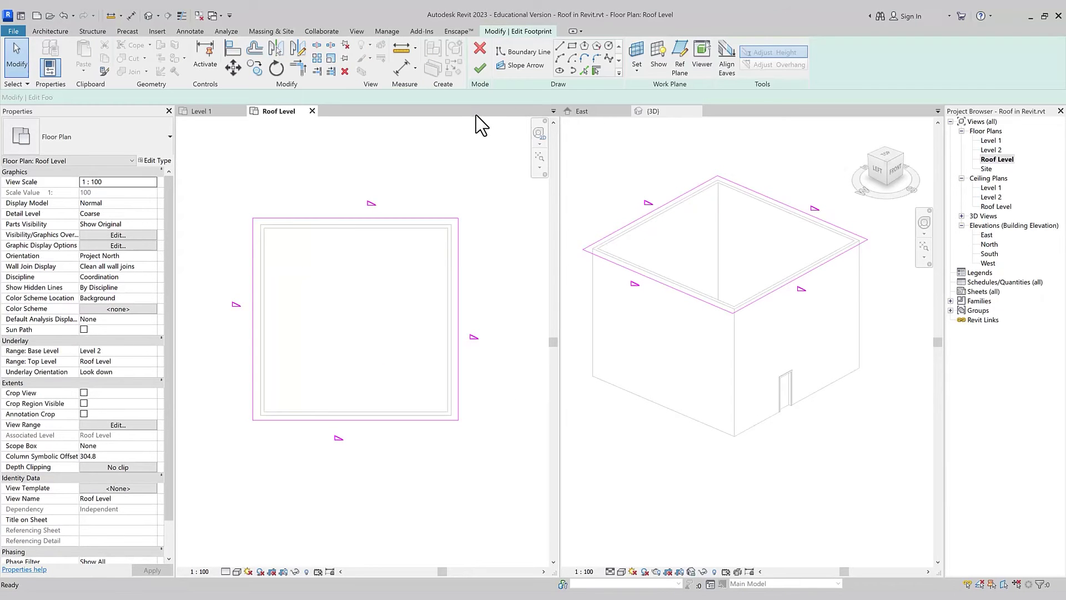
{"action": "left_click", "coordinate": [386, 219]}
{"action": "type", "text": "15"}
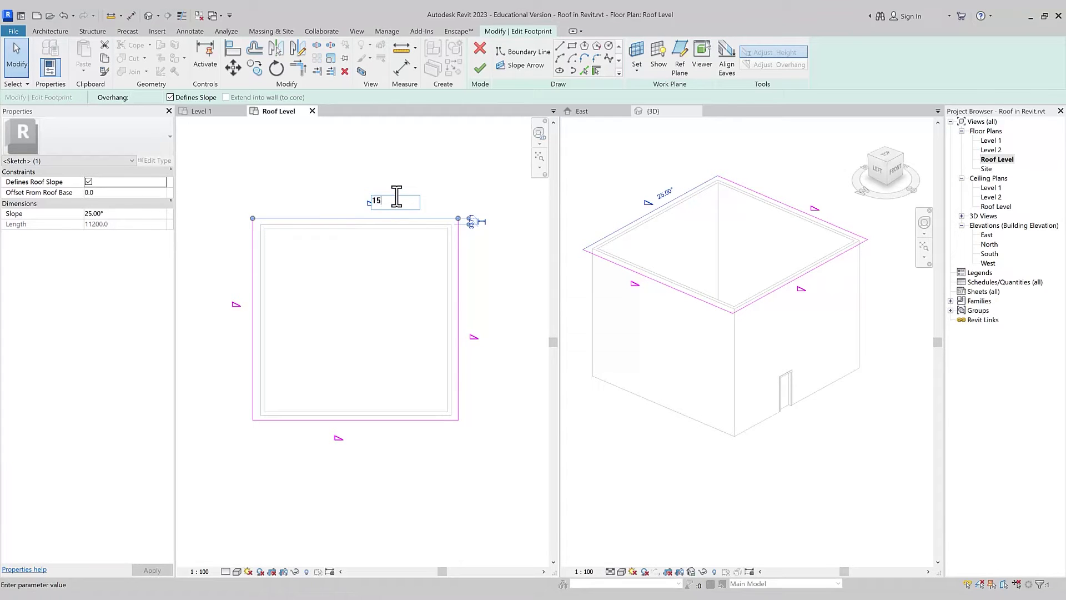
{"action": "key", "text": "Return"}
{"action": "left_click", "coordinate": [253, 319]}
{"action": "type", "text": "10"}
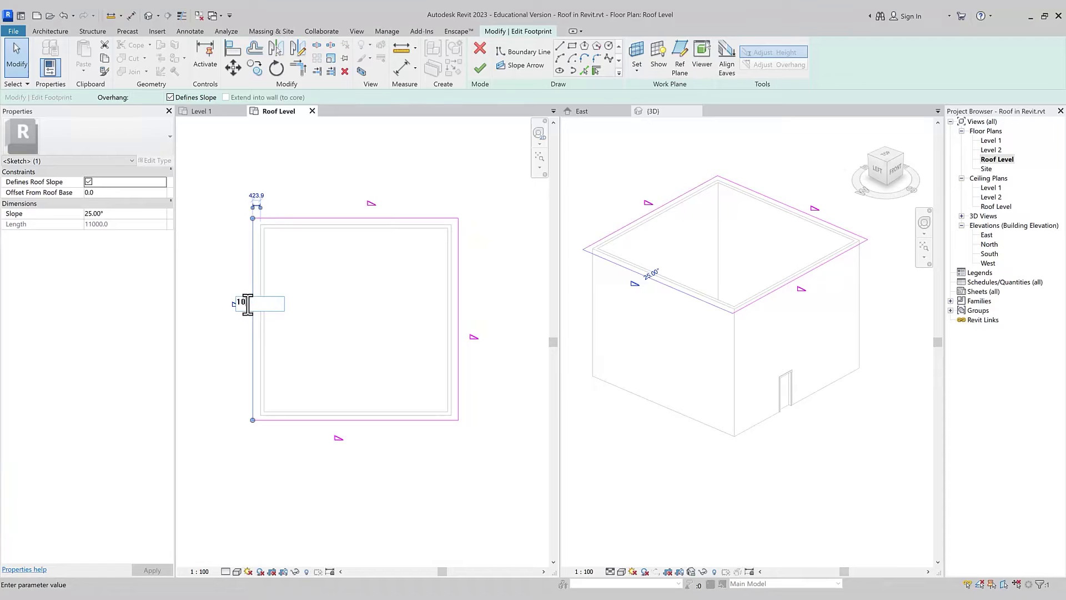
{"action": "key", "text": "Return"}
Set the right edge to 20° and the bottom edge to 5°, then finish the roof.
{"action": "left_click", "coordinate": [466, 340]}
{"action": "type", "text": "20"}
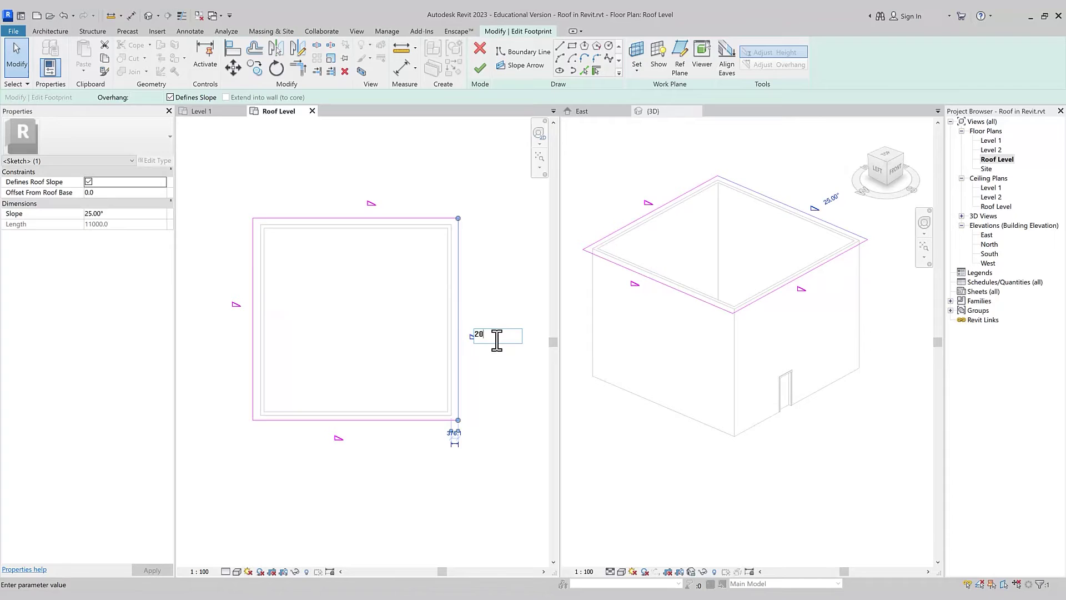
{"action": "key", "text": "Return"}
{"action": "left_click", "coordinate": [354, 421]}
{"action": "type", "text": "5"}
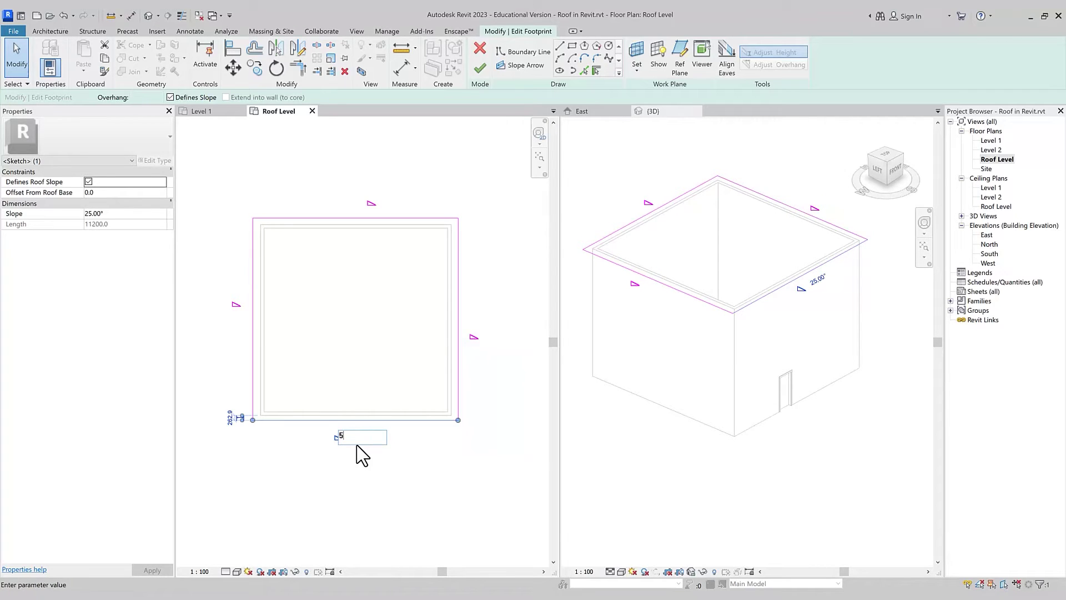
{"action": "key", "text": "Return"}
{"action": "left_click", "coordinate": [480, 68]}
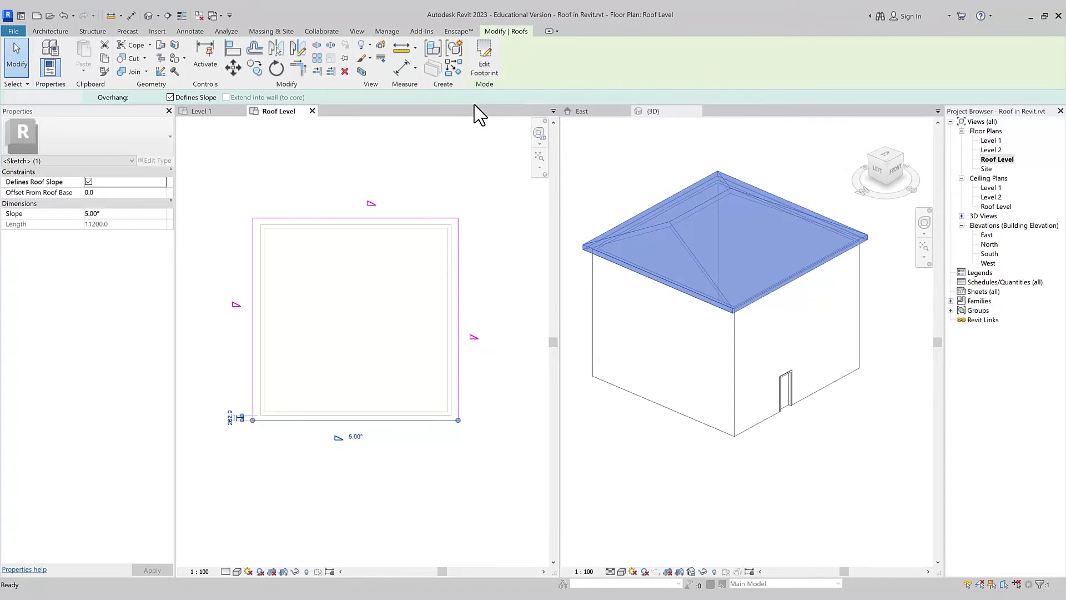
{"action": "left_click", "coordinate": [392, 198]}
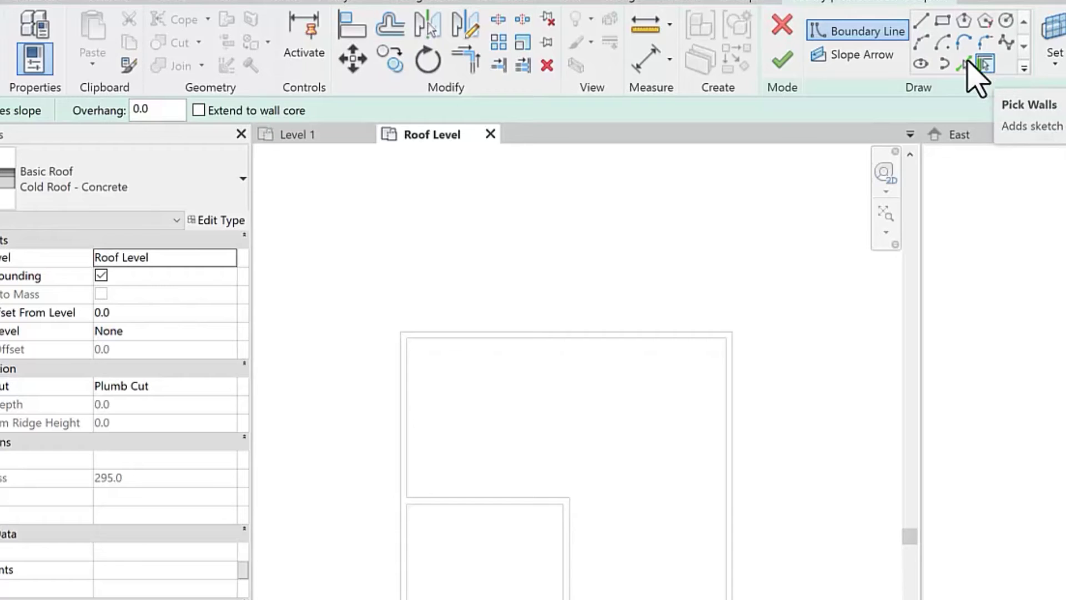
Cycle through the Rectangle, Line and Pick Walls tools for the roof footprint sketch.
{"action": "left_click", "coordinate": [943, 21]}
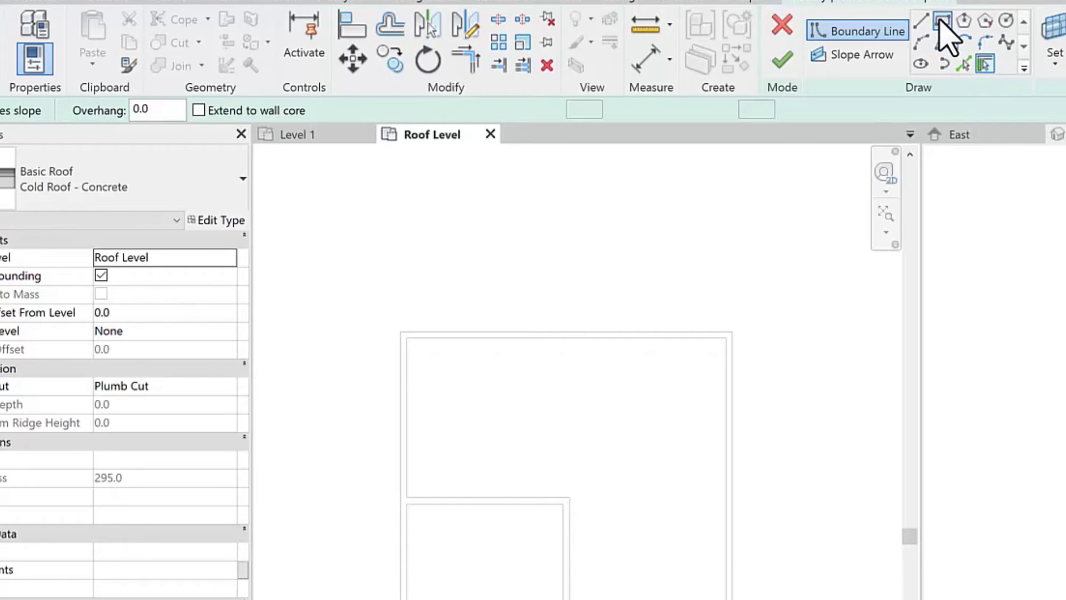
{"action": "left_click", "coordinate": [922, 21]}
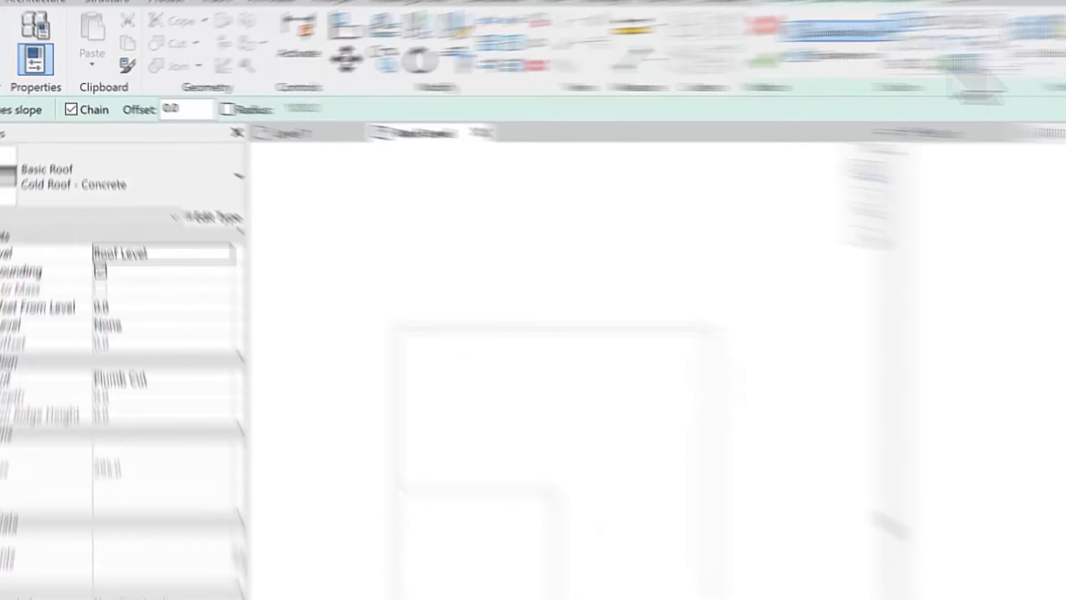
{"action": "left_click", "coordinate": [599, 71]}
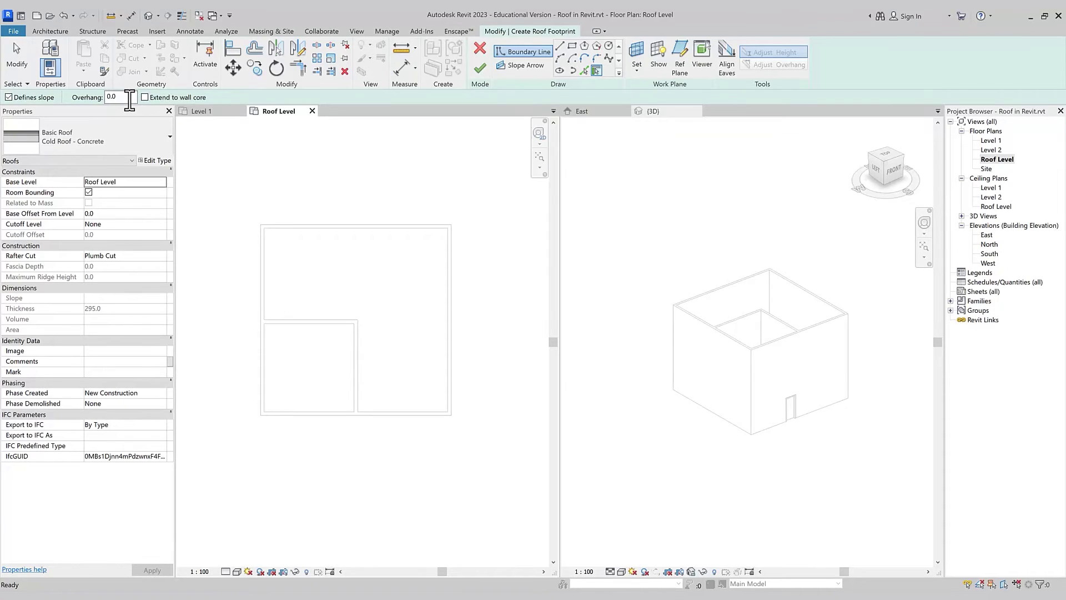
Draw a rectangular roof footprint around the walls with a 400 offset, producing a hipped roof.
{"action": "left_click", "coordinate": [572, 48]}
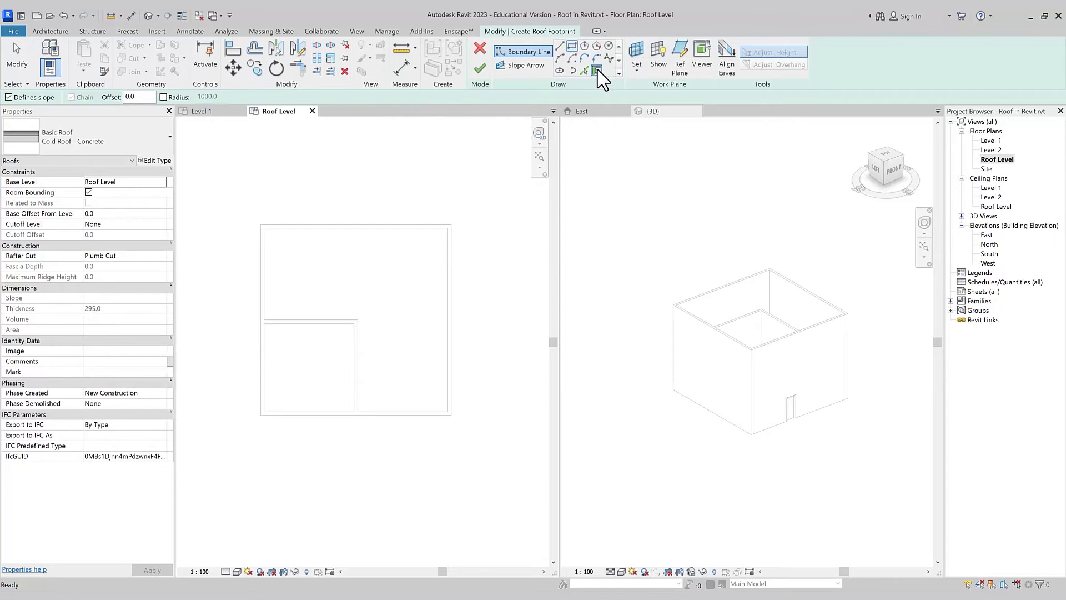
{"action": "left_click_drag", "start_coordinate": [120, 100], "coordinate": [140, 99]}
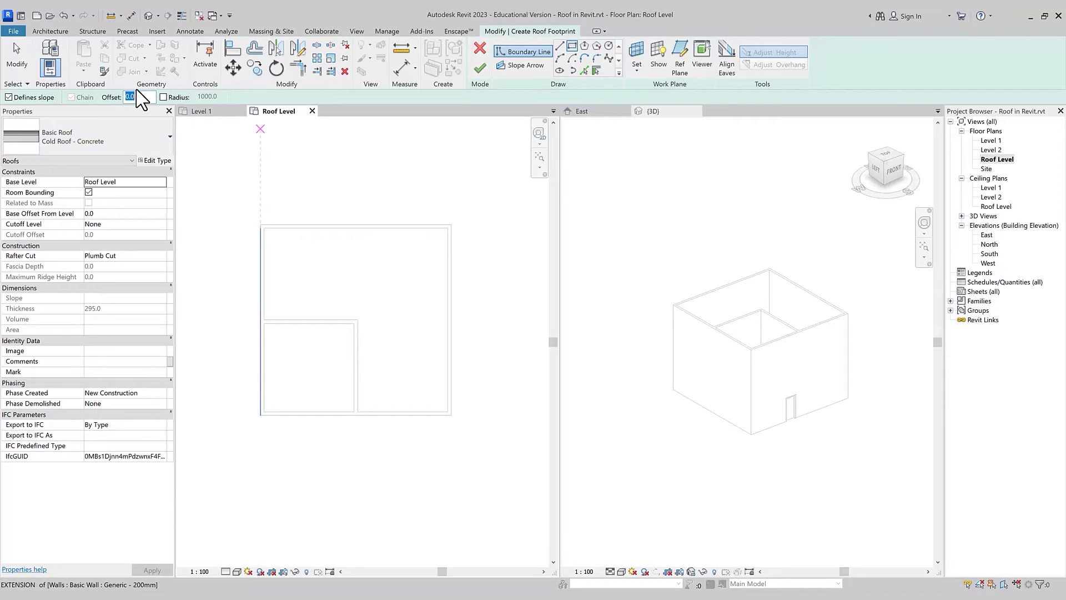
{"action": "type", "text": "400"}
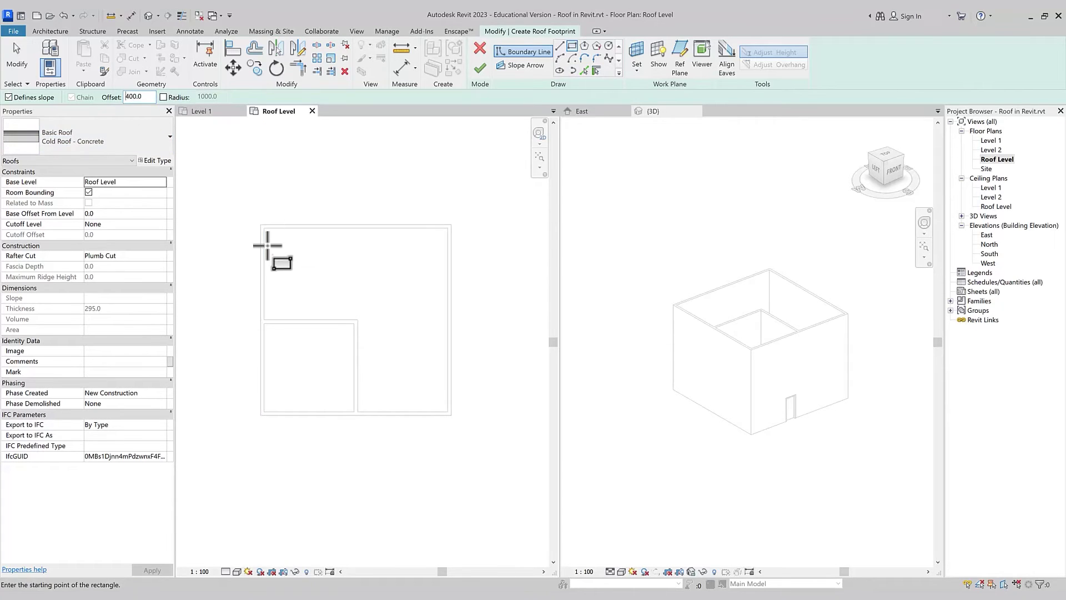
{"action": "left_click", "coordinate": [262, 226]}
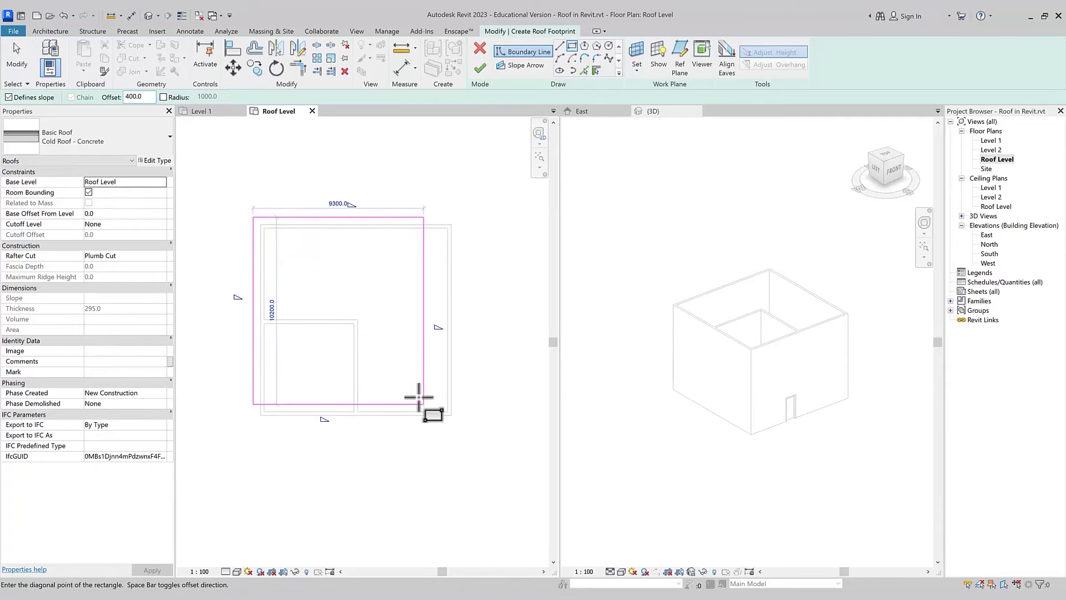
{"action": "left_click", "coordinate": [450, 415]}
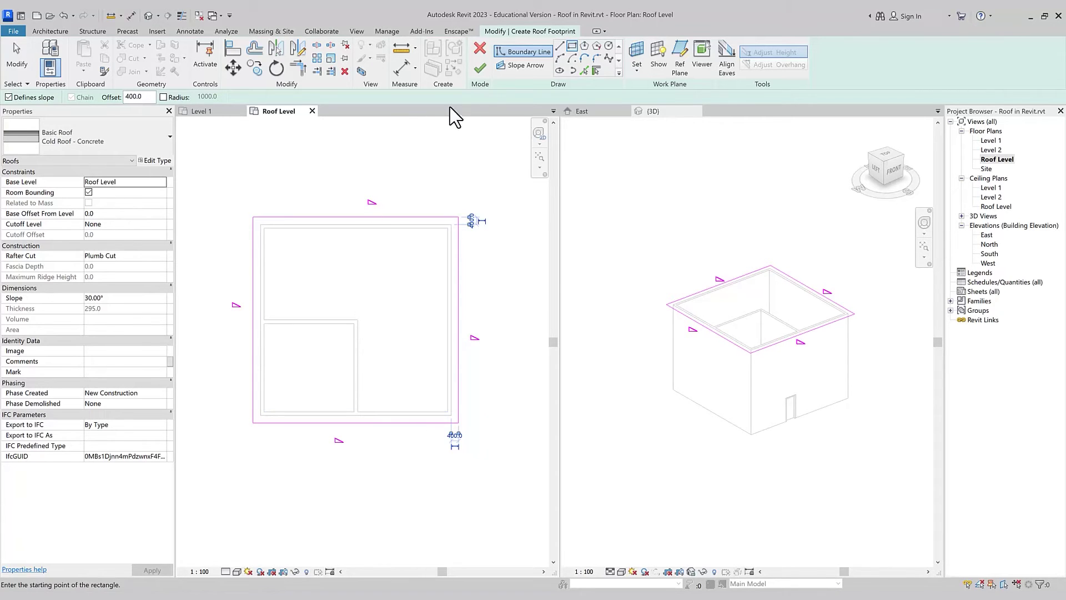
{"action": "key", "text": "Escape"}
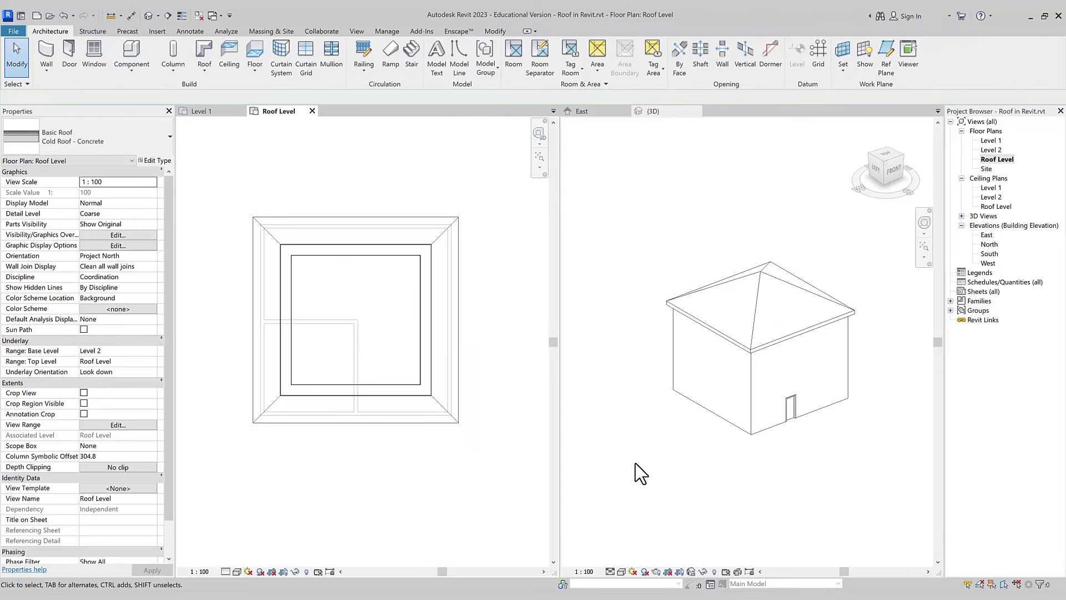
{"action": "left_click", "coordinate": [730, 425]}
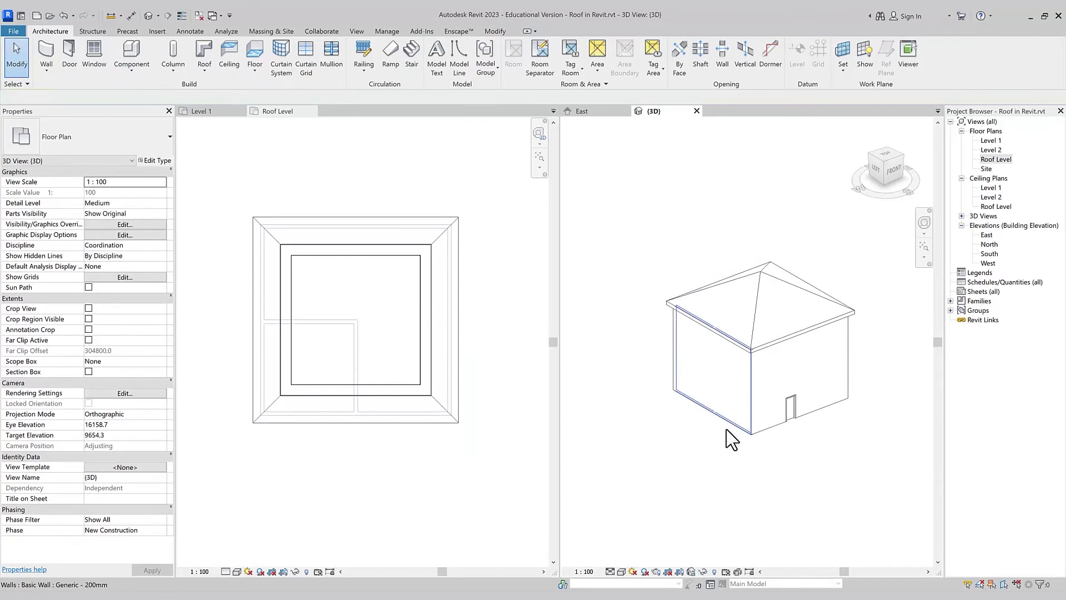
{"action": "left_click_drag", "start_coordinate": [704, 416], "coordinate": [650, 438]}
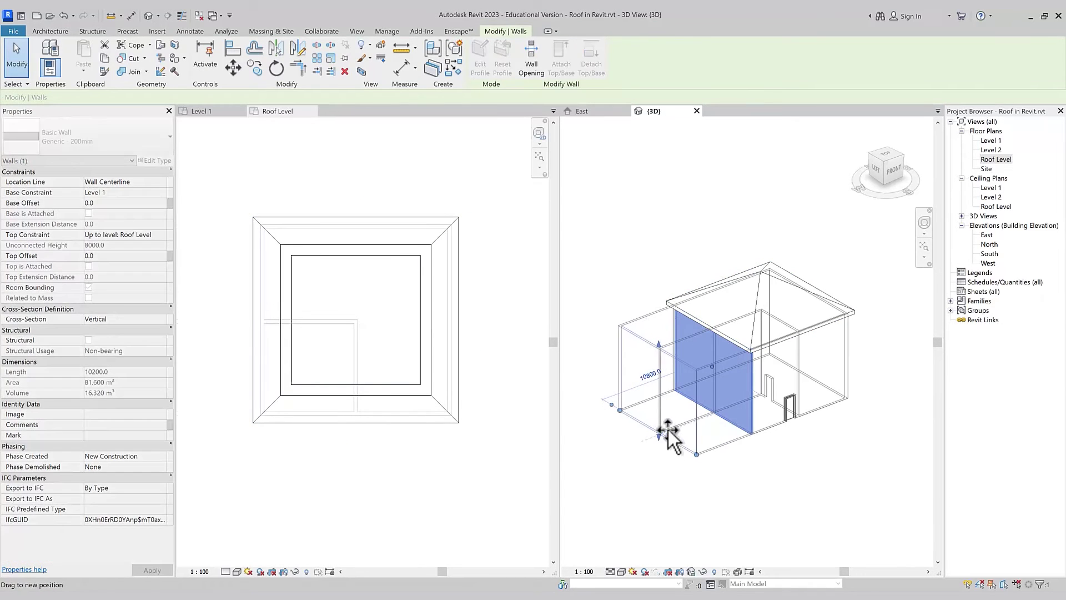
{"action": "left_click", "coordinate": [658, 467]}
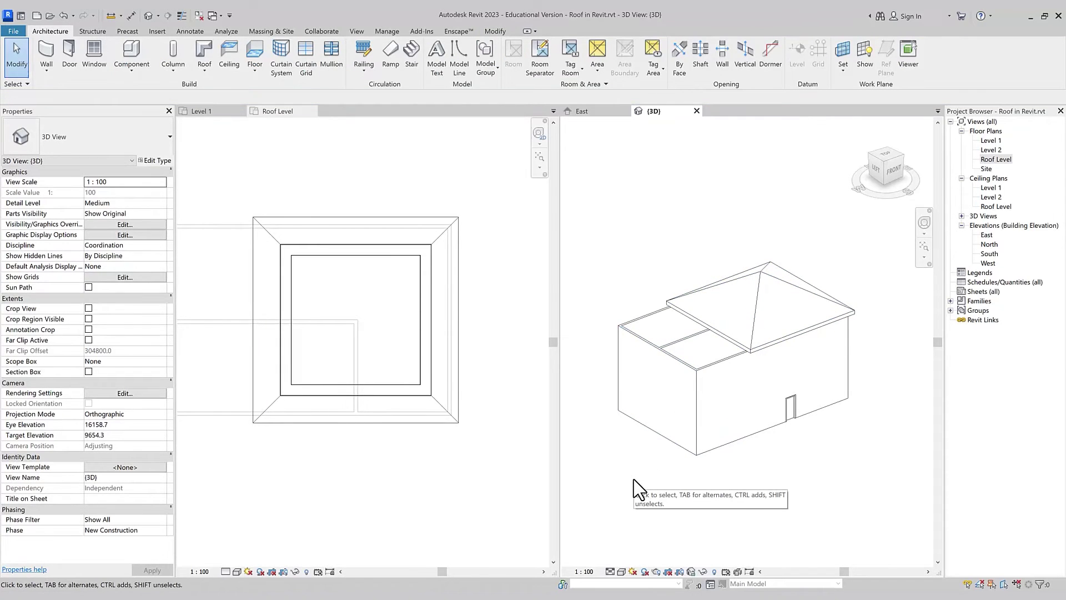
{"action": "key", "text": "ctrl+z"}
{"action": "double_click", "coordinate": [447, 403]}
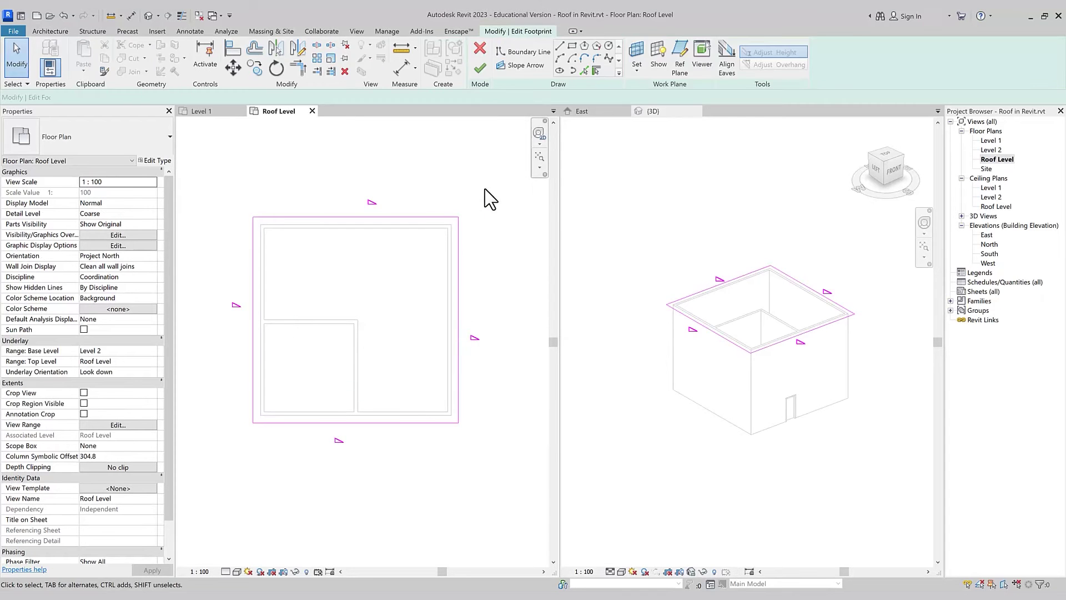
Delete the old boundary lines and set up Pick Walls with a 400 overhang.
{"action": "key", "text": "Delete"}
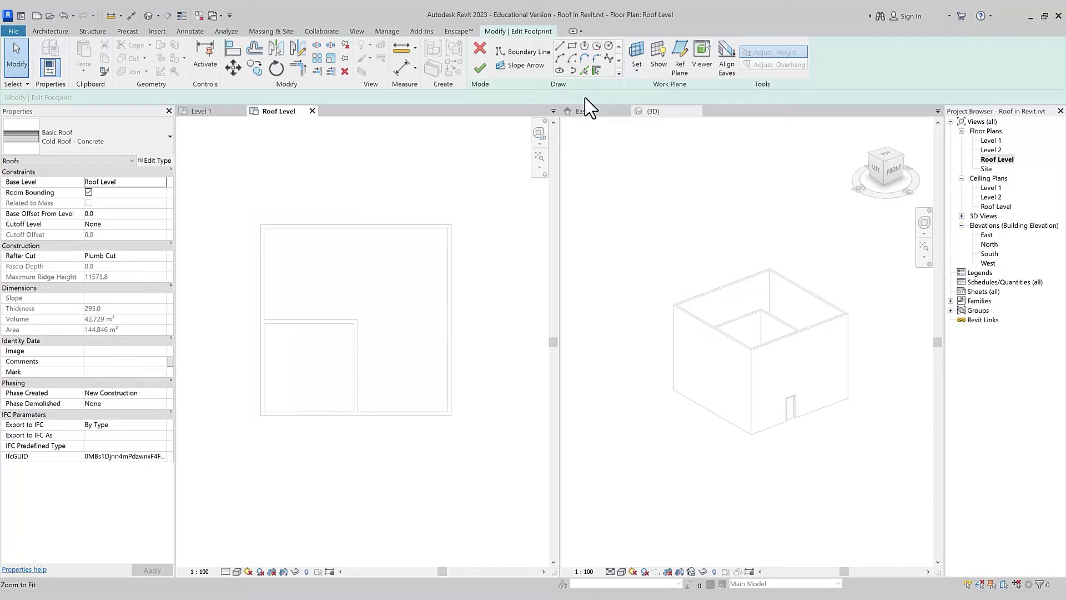
{"action": "left_click", "coordinate": [597, 71]}
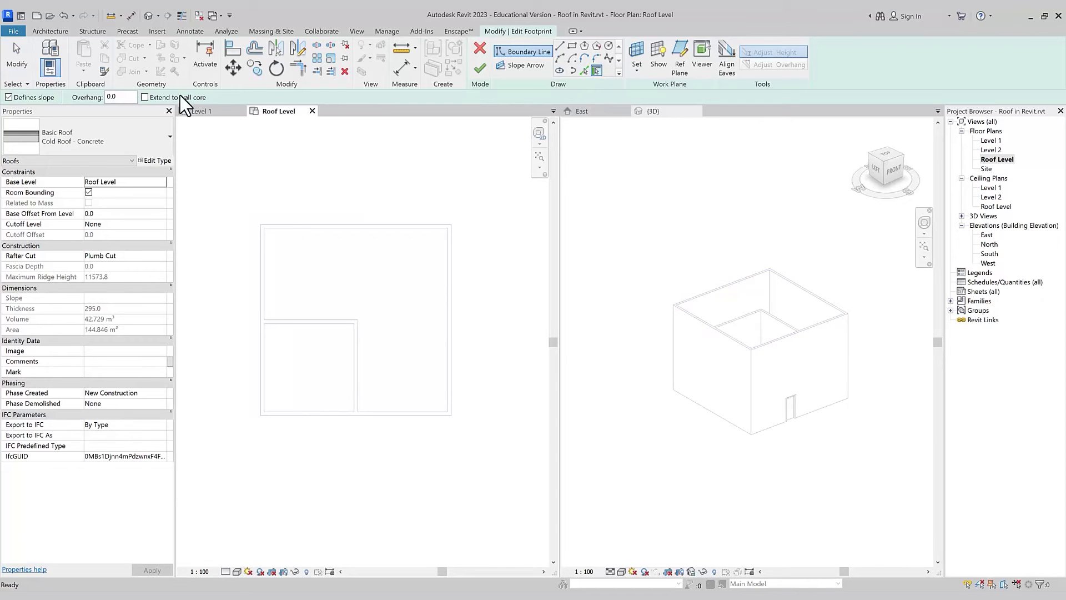
{"action": "double_click", "coordinate": [109, 97]}
{"action": "type", "text": "400"}
{"action": "key", "text": "Return"}
Trace the whole outer wall chain as the boundary and finish the 30° hipped roof.
{"action": "left_click", "coordinate": [336, 227]}
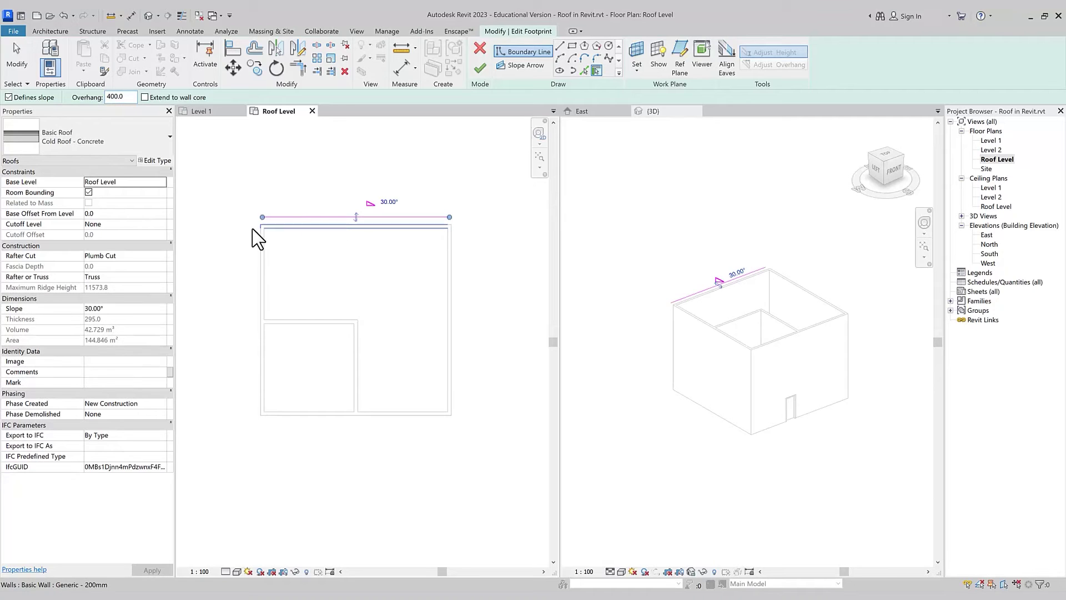
{"action": "left_click", "coordinate": [261, 257]}
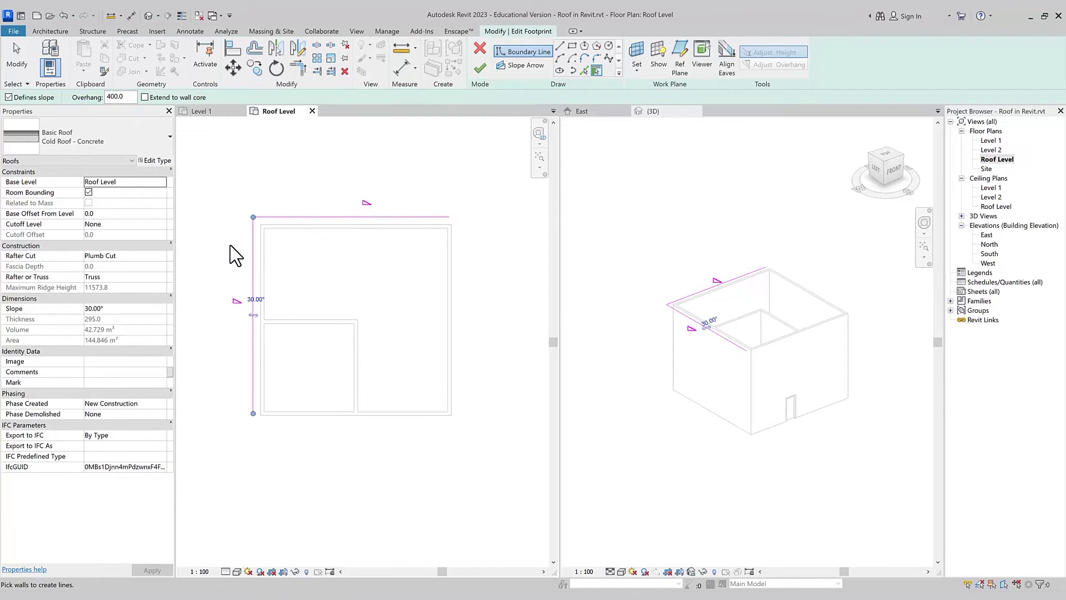
{"action": "key", "text": "ctrl+z"}
{"action": "key", "text": "ctrl+z"}
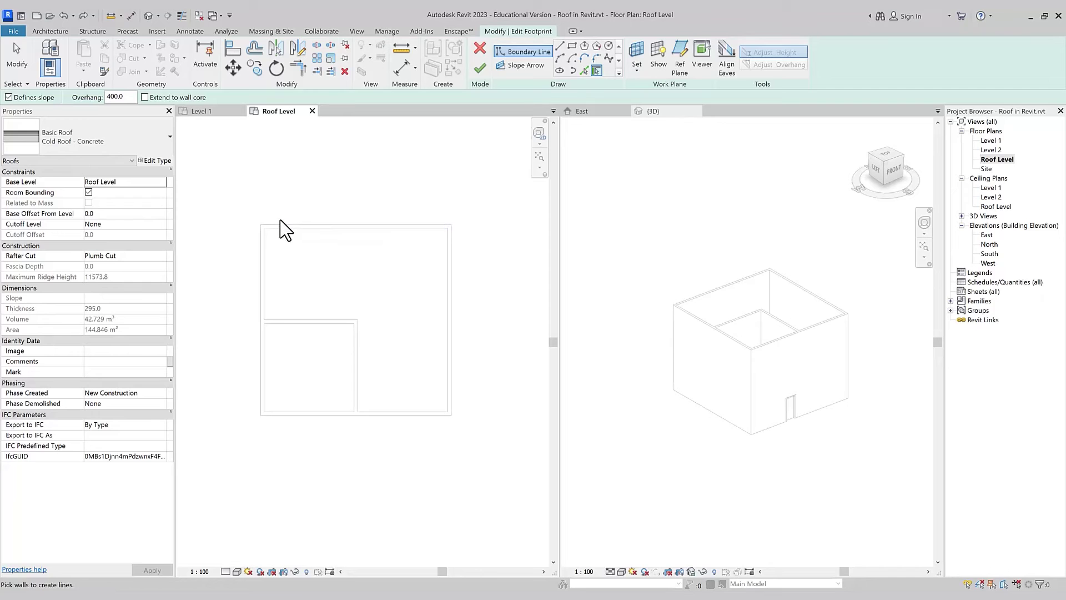
{"action": "key", "text": "Tab"}
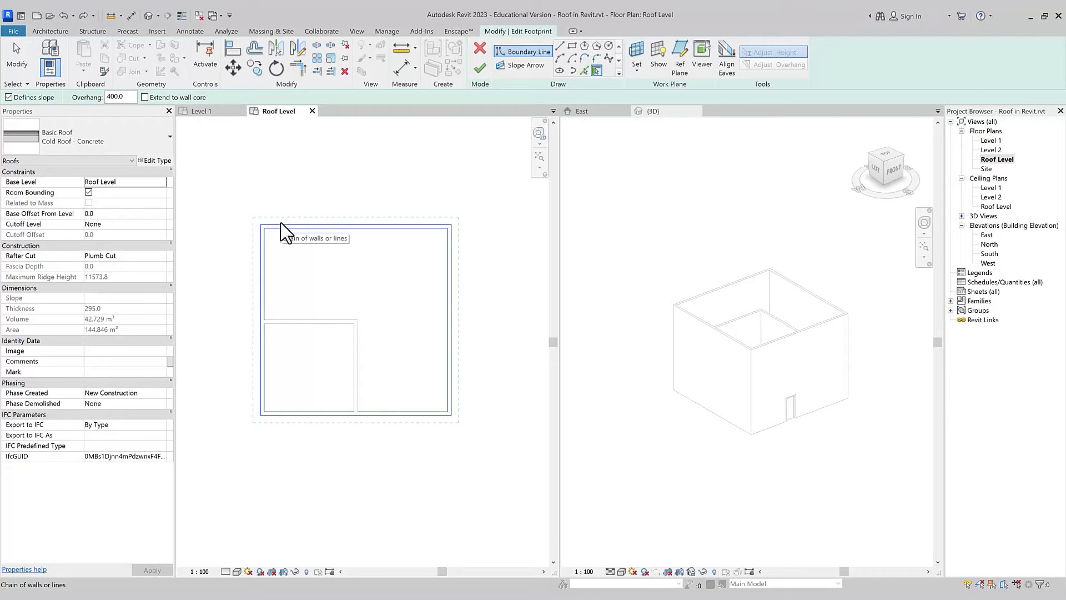
{"action": "left_click", "coordinate": [281, 228]}
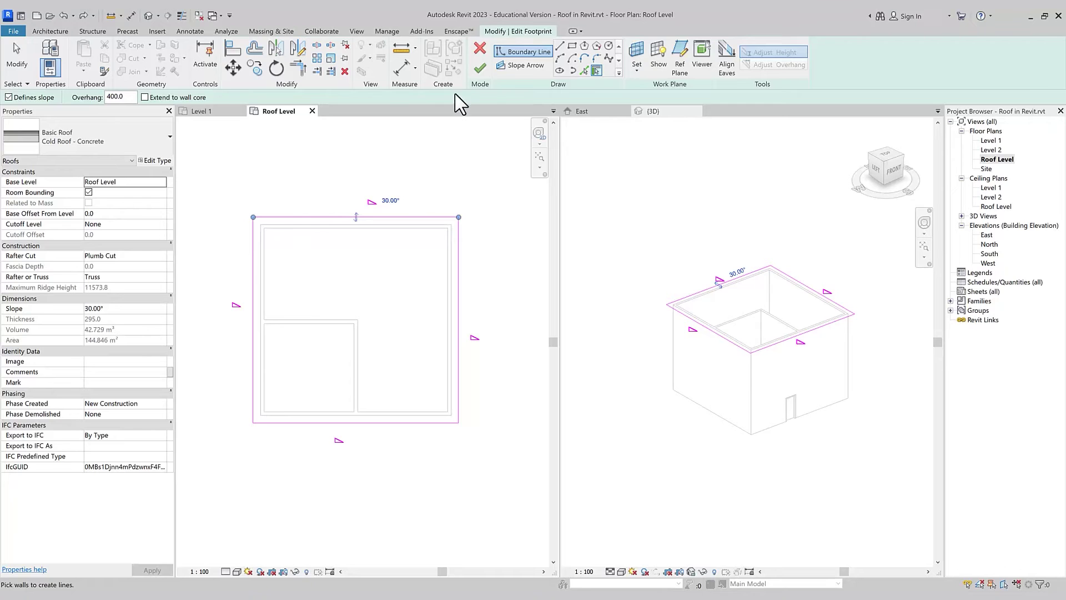
{"action": "left_click", "coordinate": [480, 68]}
{"action": "left_click", "coordinate": [461, 182]}
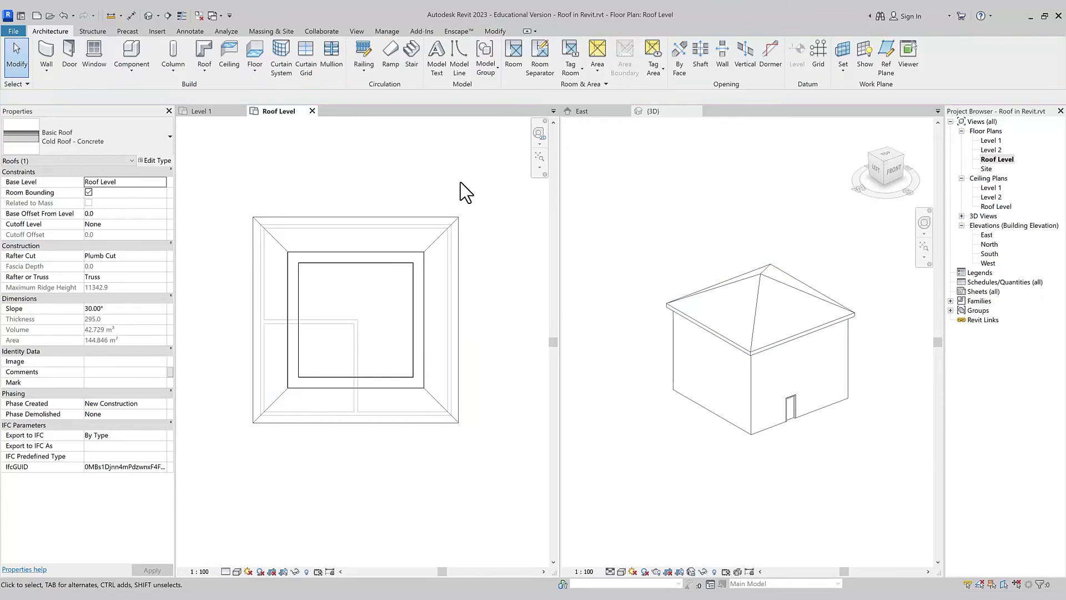
{"action": "left_click", "coordinate": [732, 427]}
{"action": "left_click_drag", "start_coordinate": [730, 424], "coordinate": [676, 438]}
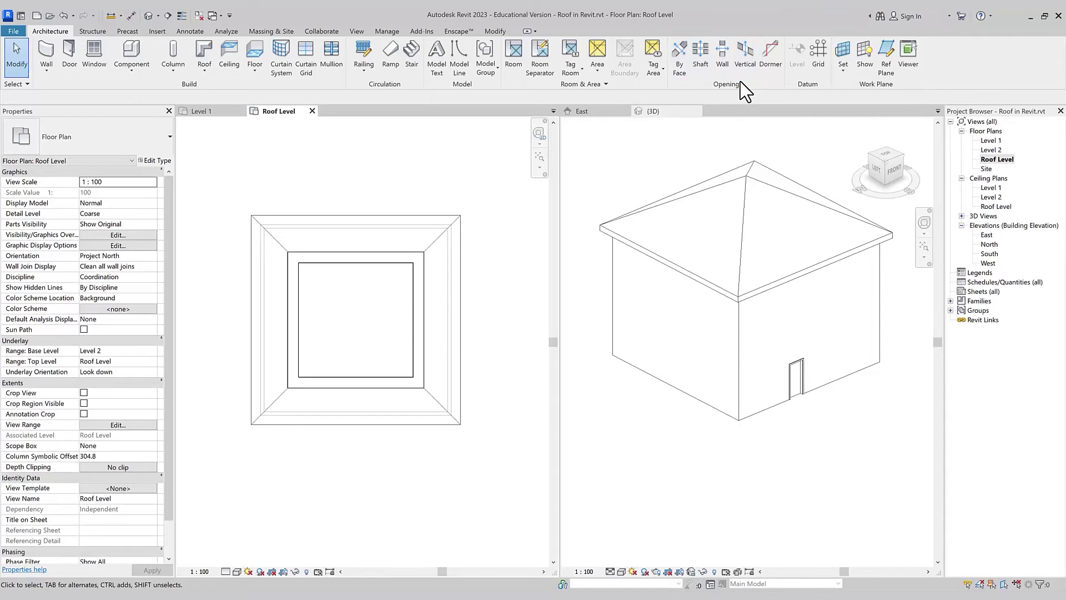
{"action": "left_click", "coordinate": [746, 62]}
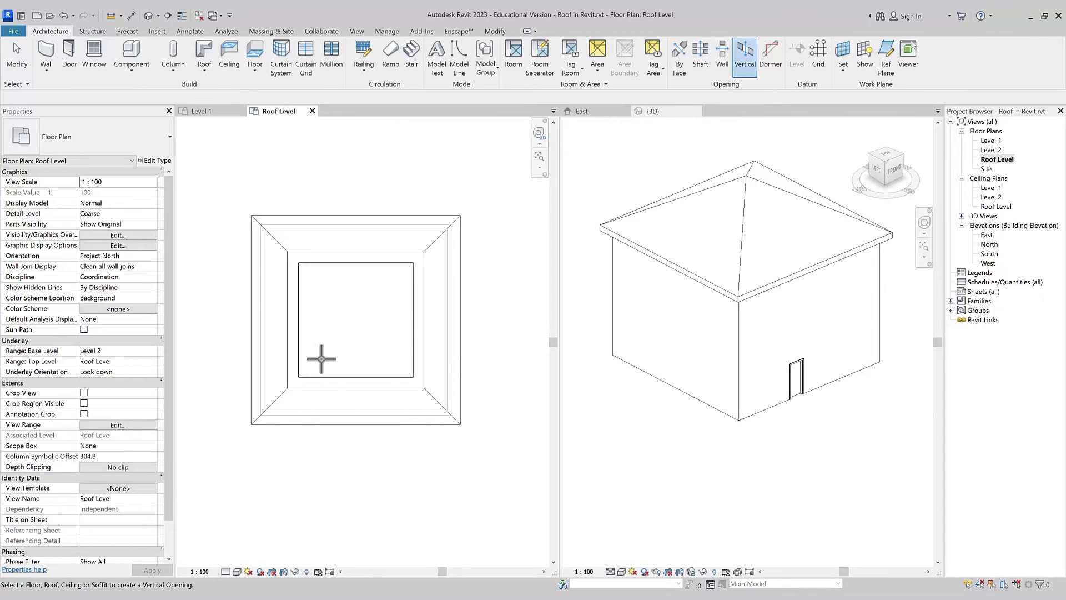
Cut a rectangular vertical opening near the lower edge of the front roof slope.
{"action": "left_click", "coordinate": [339, 407]}
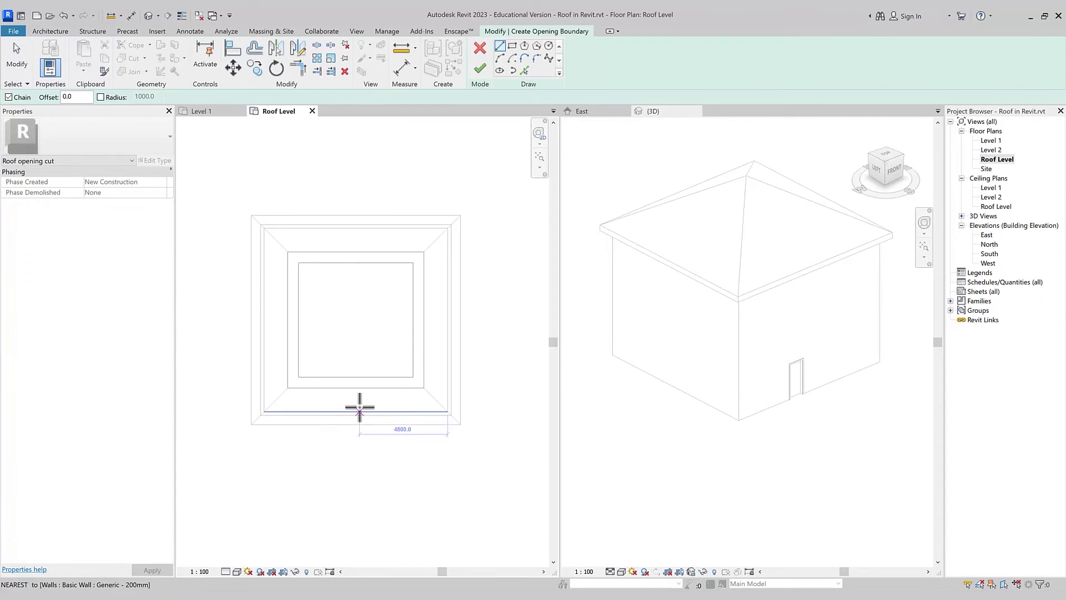
{"action": "left_click", "coordinate": [513, 46]}
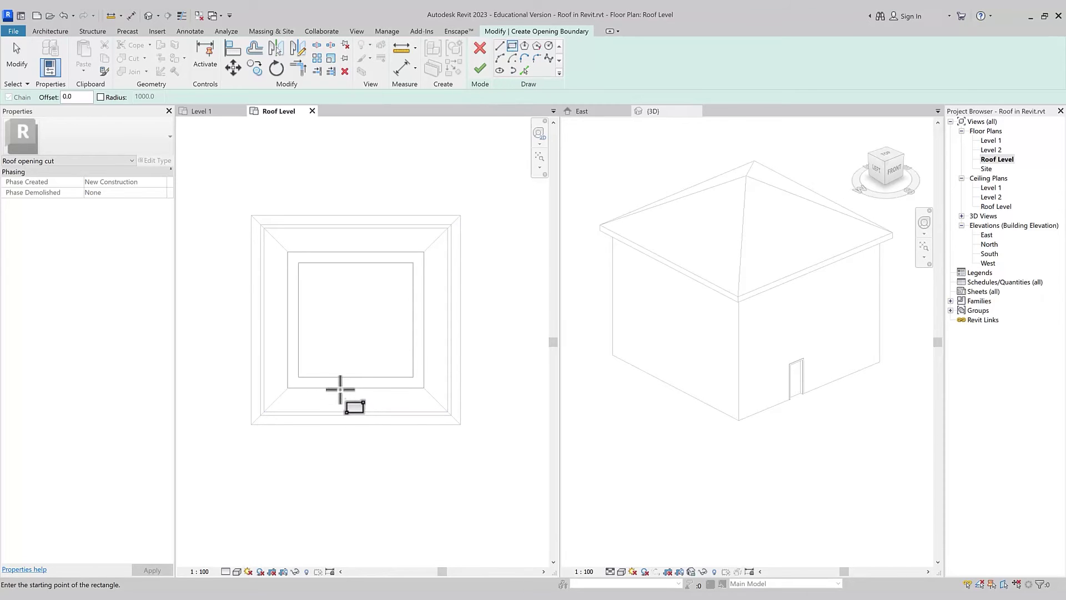
{"action": "left_click", "coordinate": [342, 390]}
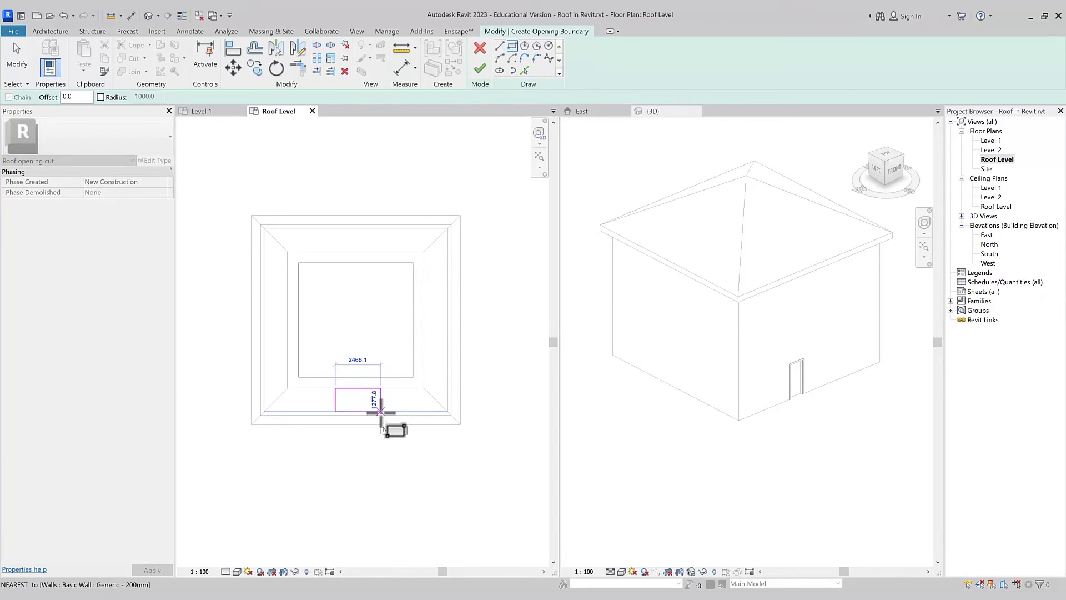
{"action": "left_click", "coordinate": [381, 411]}
{"action": "left_click", "coordinate": [480, 71]}
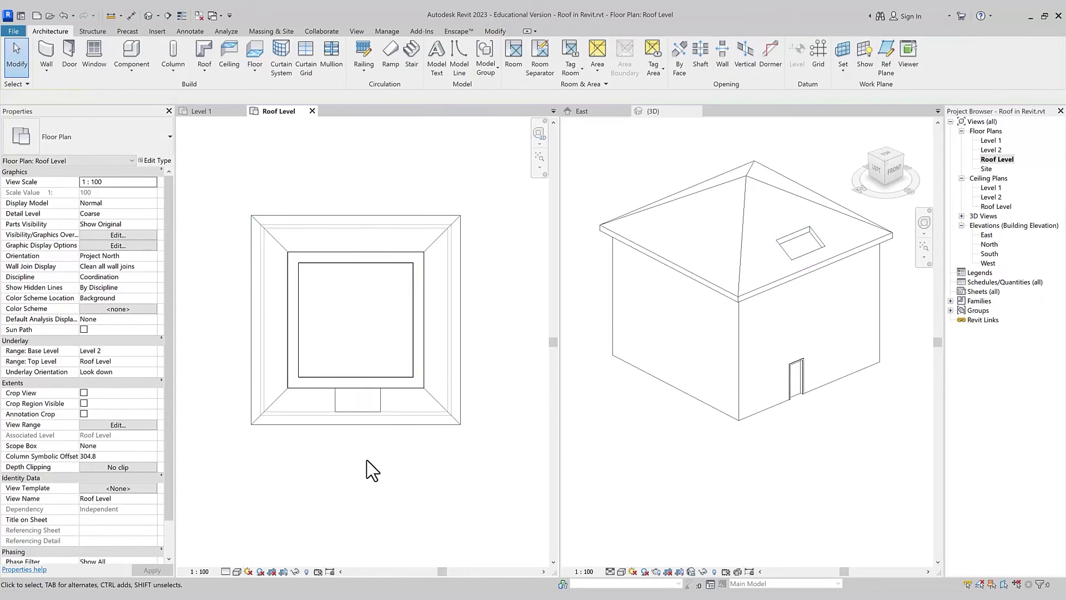
{"action": "left_click", "coordinate": [167, 16]}
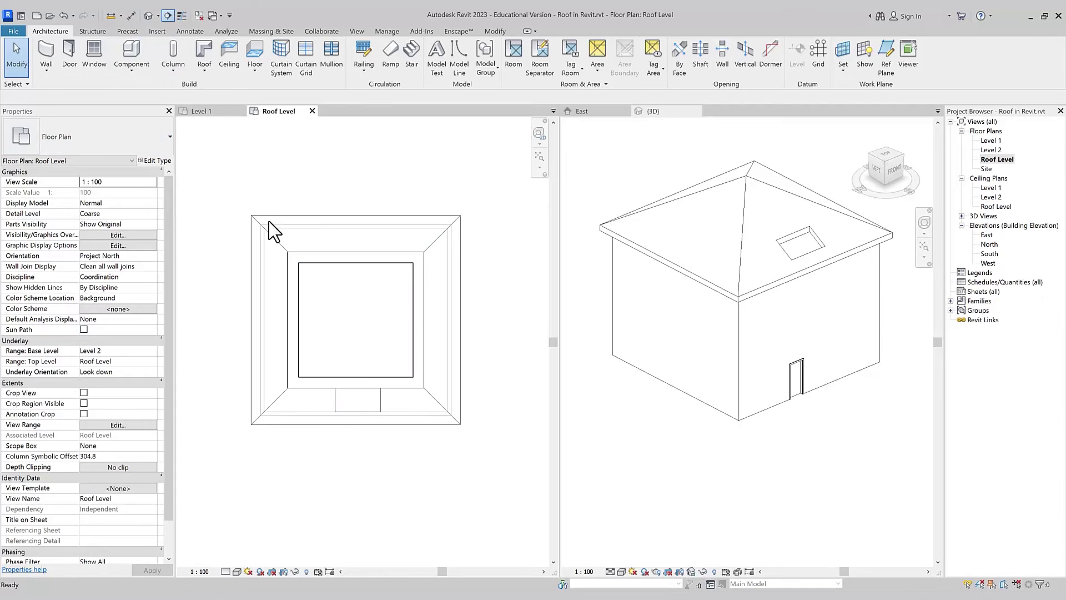
Place Section 1 vertically across the house and reduce its far clip depth.
{"action": "left_click", "coordinate": [359, 454]}
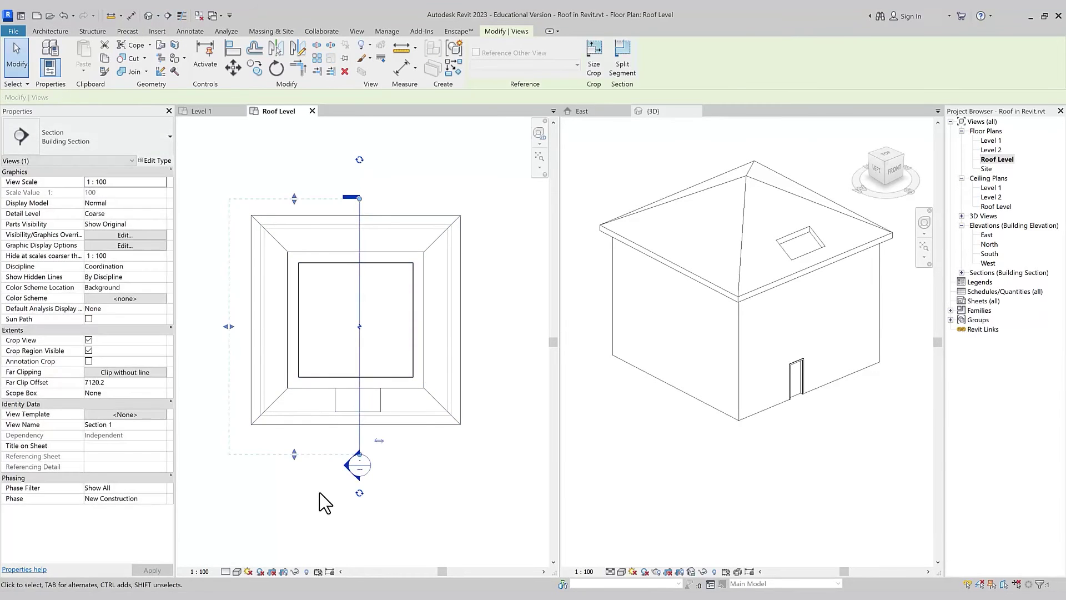
{"action": "left_click_drag", "start_coordinate": [230, 329], "coordinate": [318, 336]}
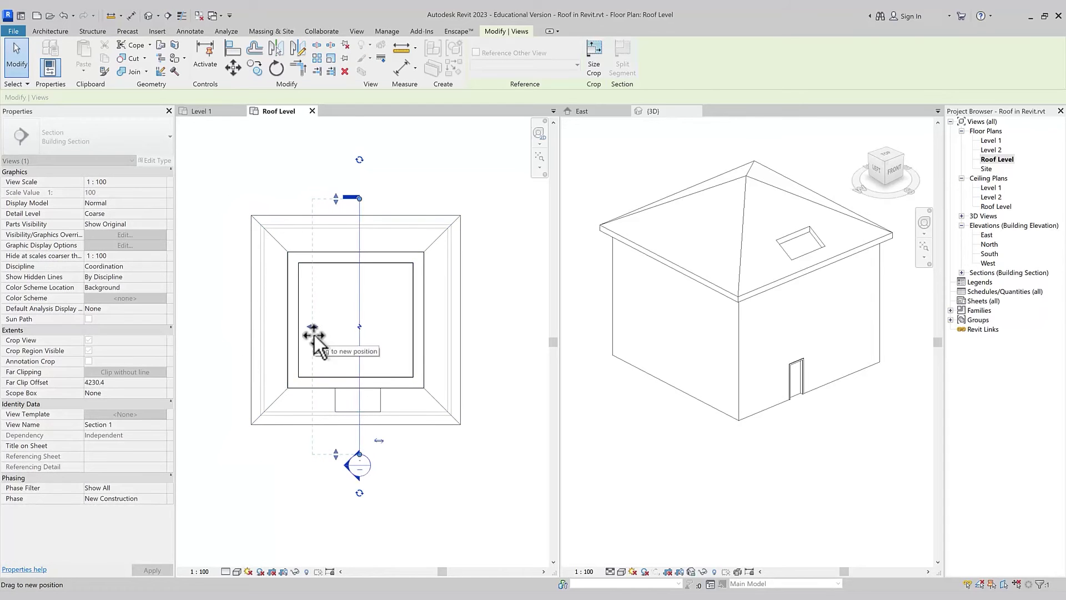
{"action": "left_click", "coordinate": [337, 510]}
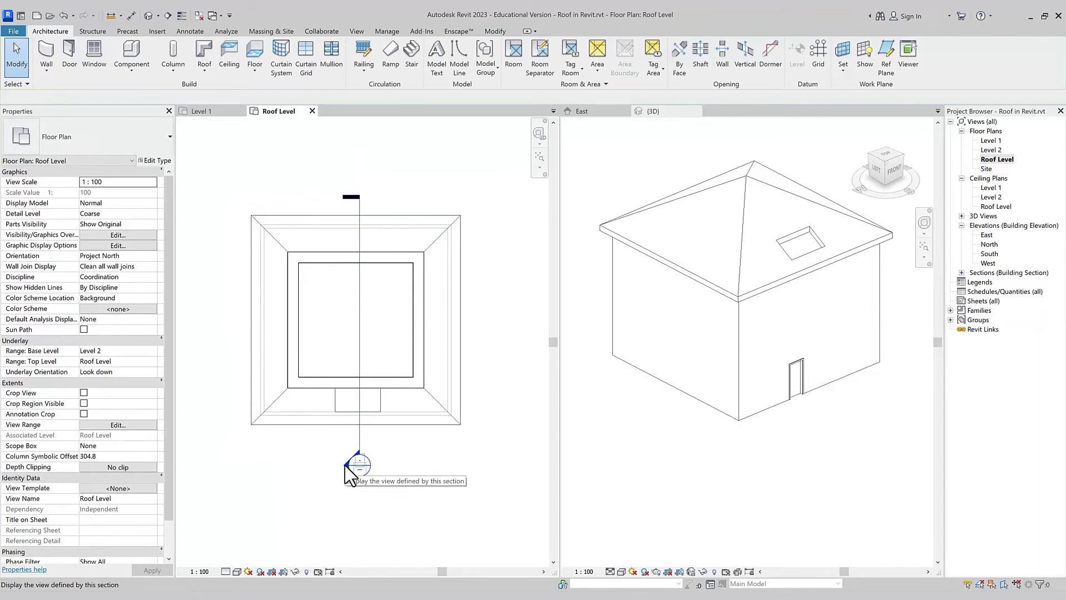
{"action": "left_click", "coordinate": [361, 442]}
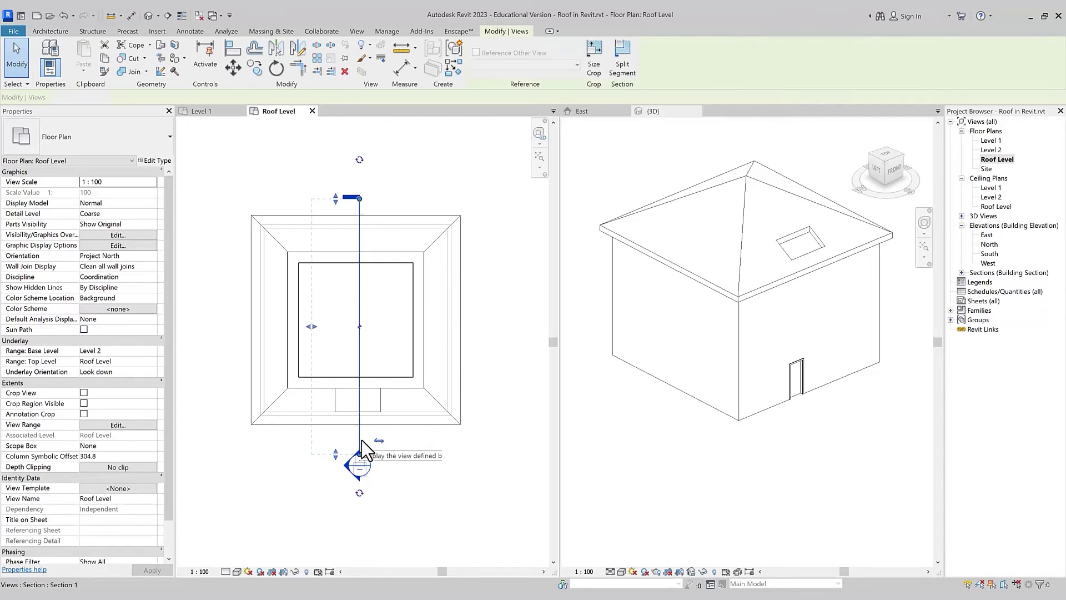
{"action": "right_click", "coordinate": [360, 438]}
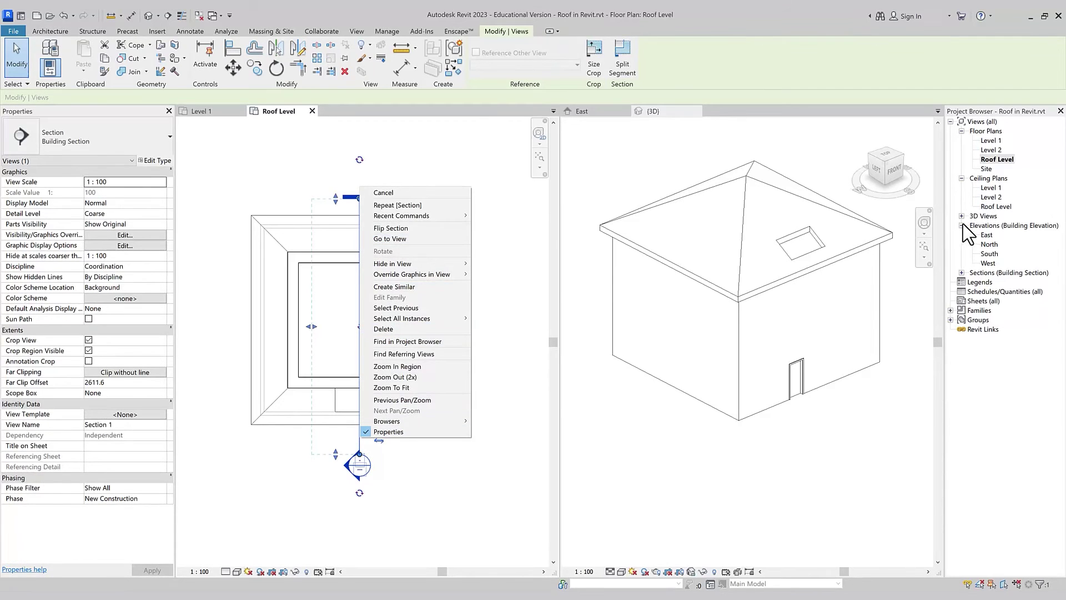
{"action": "left_click", "coordinate": [962, 273]}
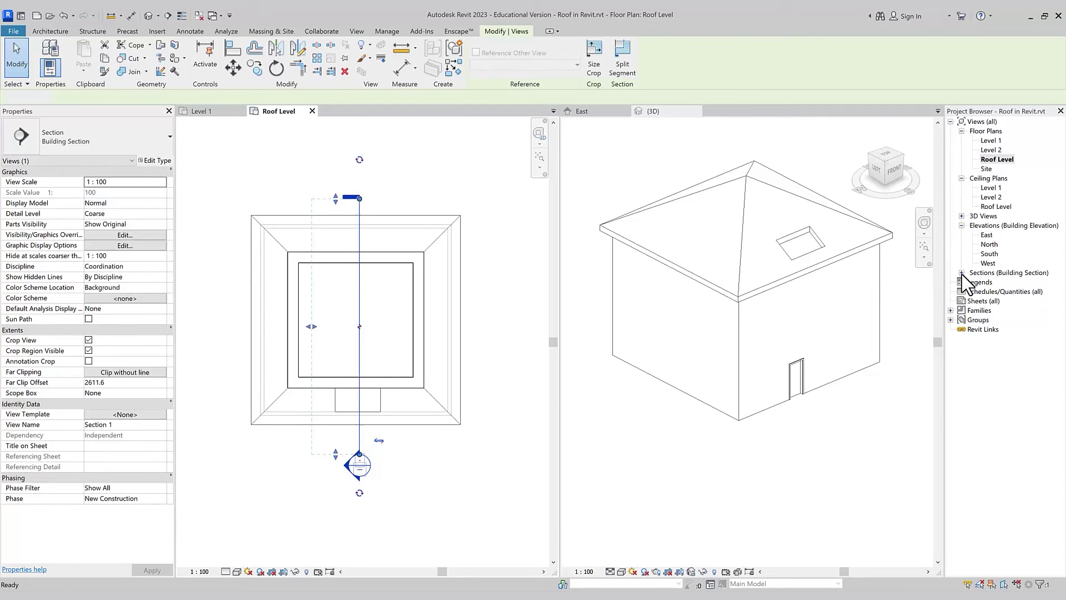
Open Section 1, zoom in on the roof eave, then return to Roof Level.
{"action": "left_click", "coordinate": [997, 282]}
{"action": "double_click", "coordinate": [997, 282]}
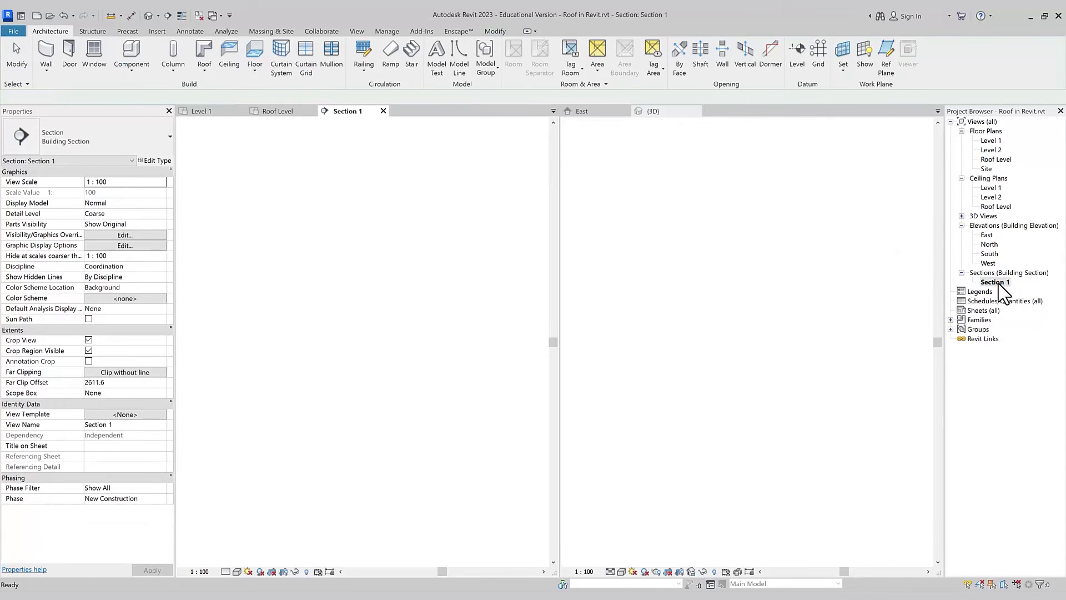
{"action": "left_click", "coordinate": [345, 225]}
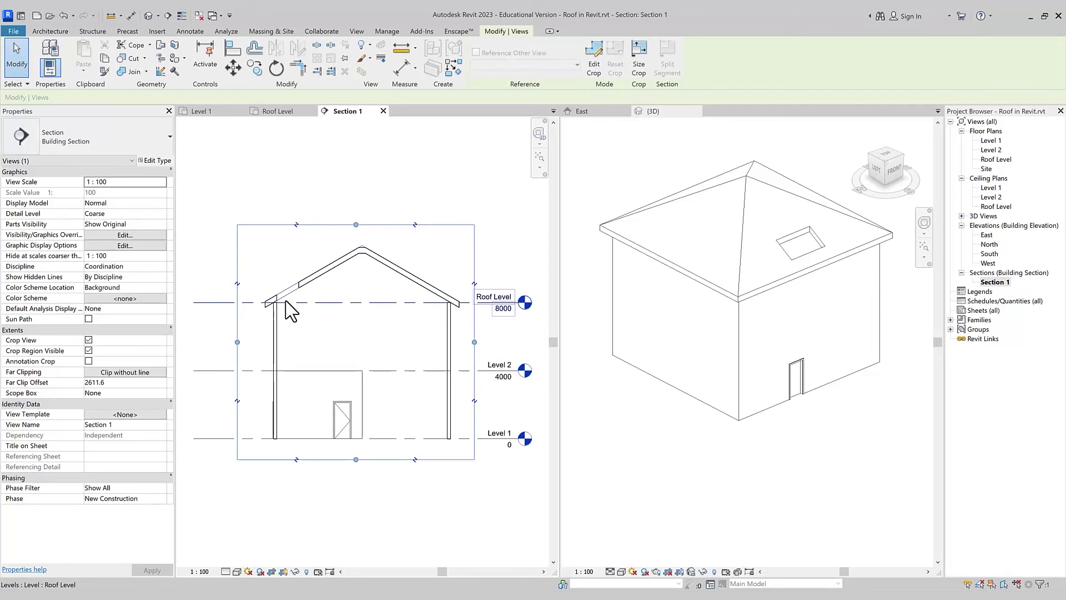
{"action": "scroll", "coordinate": [284, 294], "scroll_direction": "up", "scroll_amount": 3}
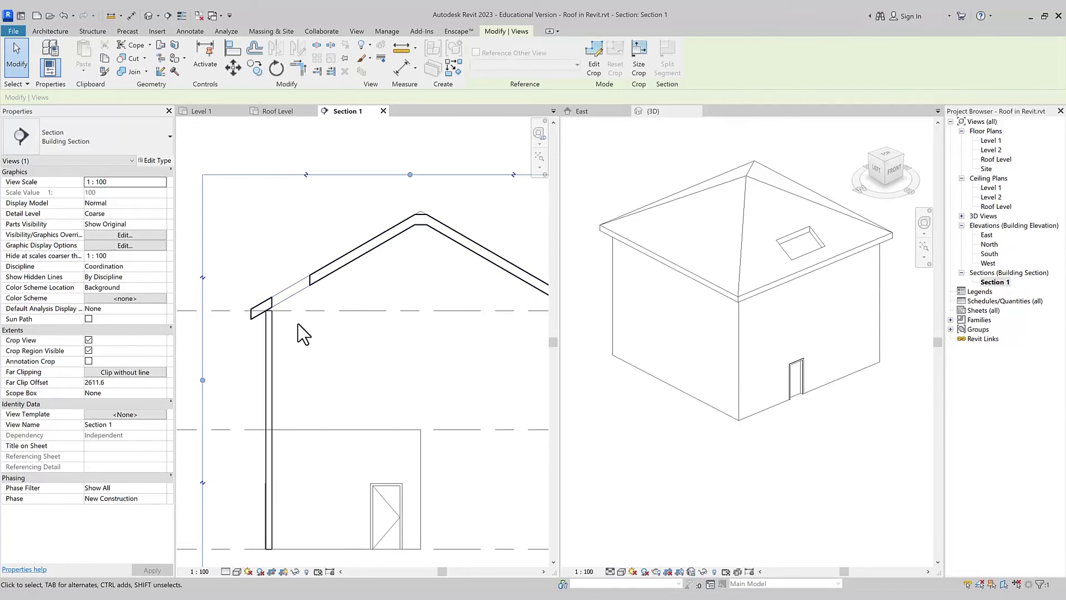
{"action": "left_click", "coordinate": [284, 113]}
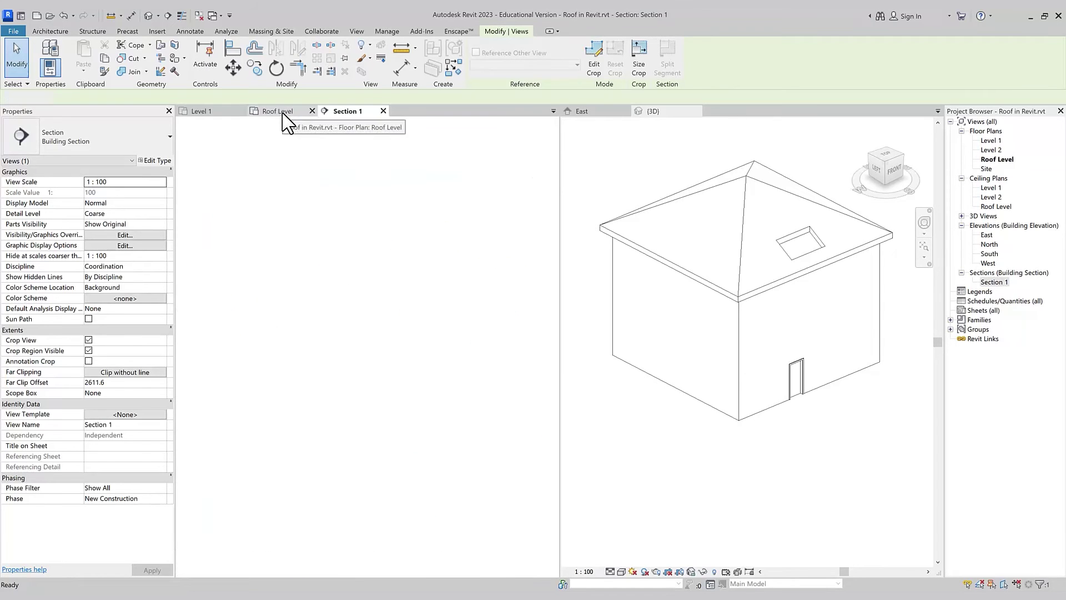
Start a By Face roof opening and sketch a rectangle near the top edge.
{"action": "left_click", "coordinate": [417, 173]}
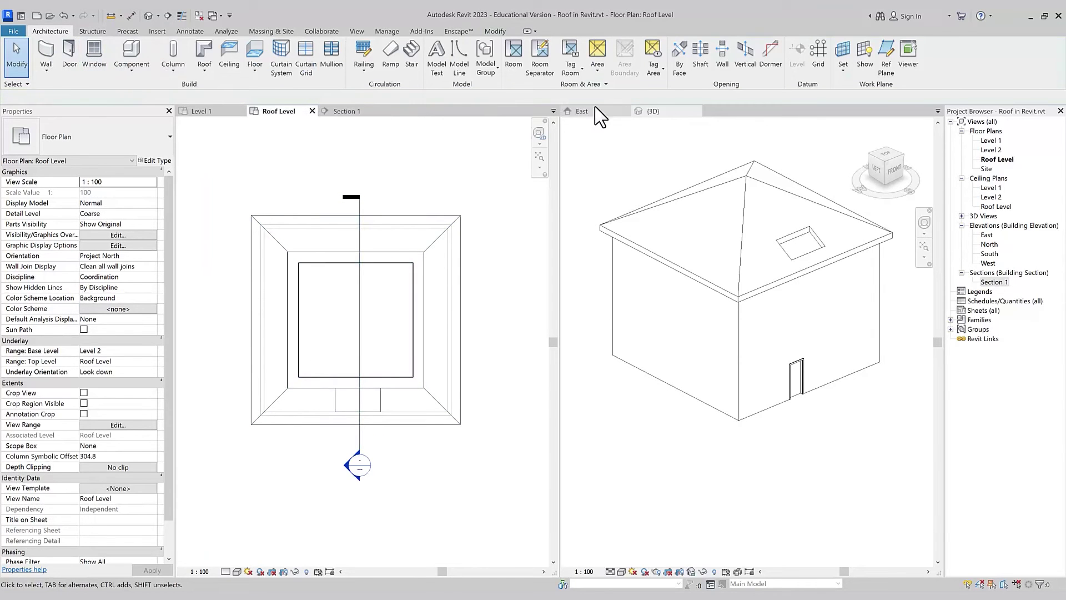
{"action": "left_click", "coordinate": [682, 71]}
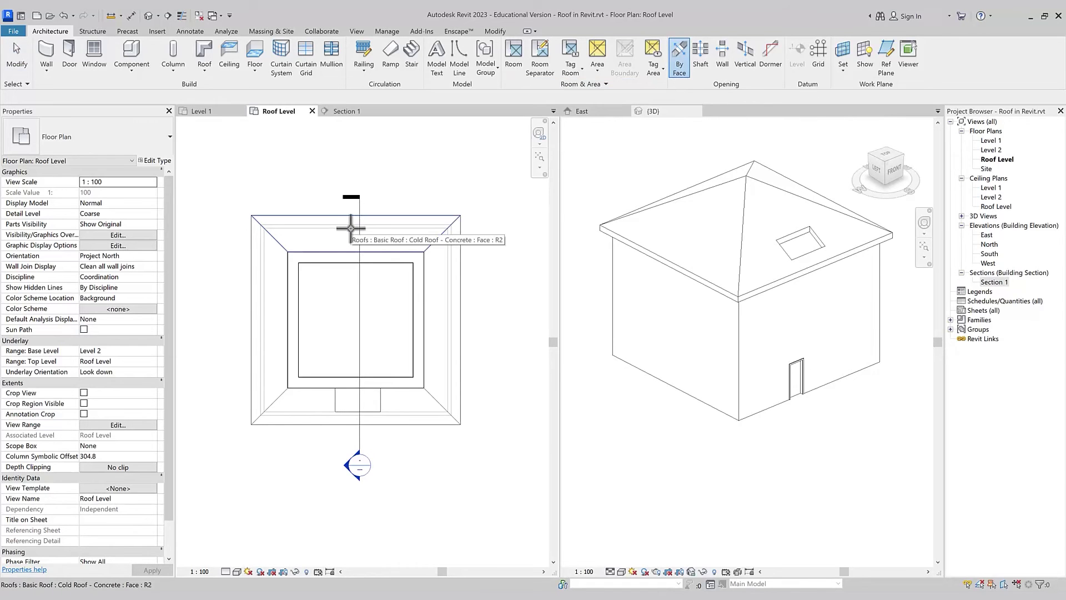
{"action": "left_click", "coordinate": [350, 229]}
{"action": "left_click", "coordinate": [512, 46]}
{"action": "left_click", "coordinate": [326, 229]}
{"action": "left_click", "coordinate": [389, 242]}
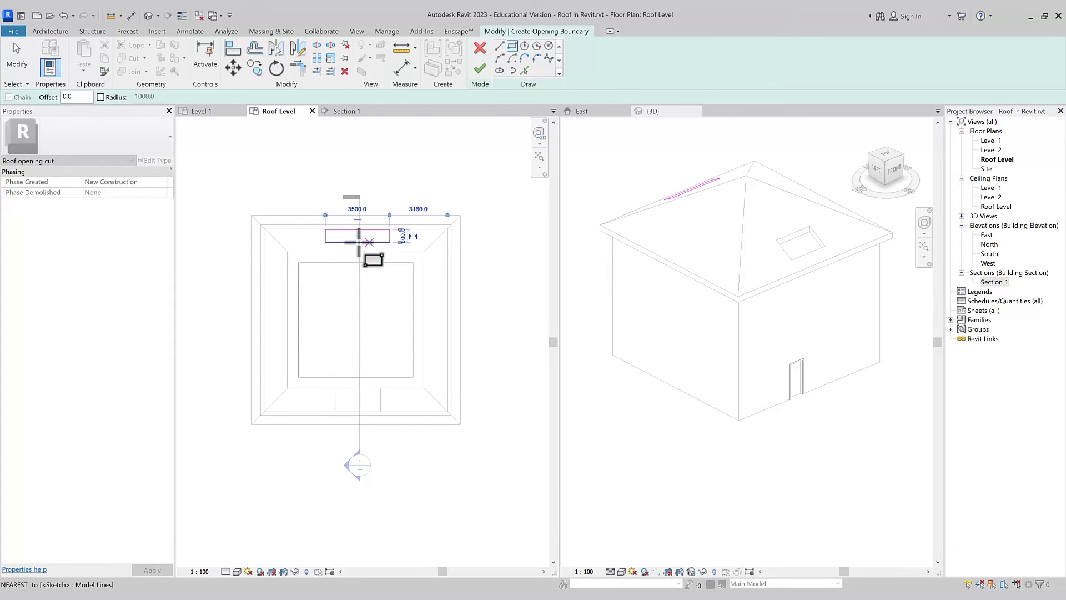
{"action": "key", "text": "Escape"}
{"action": "key", "text": "Escape"}
Check the sketch in 3D and finish the 3500 x 900 face opening.
{"action": "left_click", "coordinate": [371, 230]}
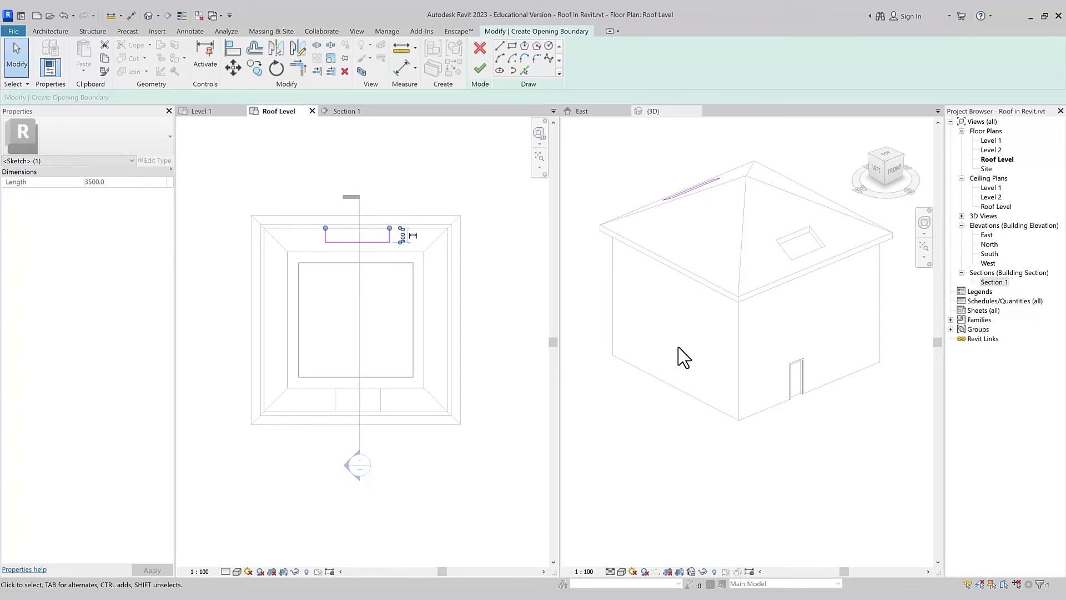
{"action": "left_click", "coordinate": [755, 483]}
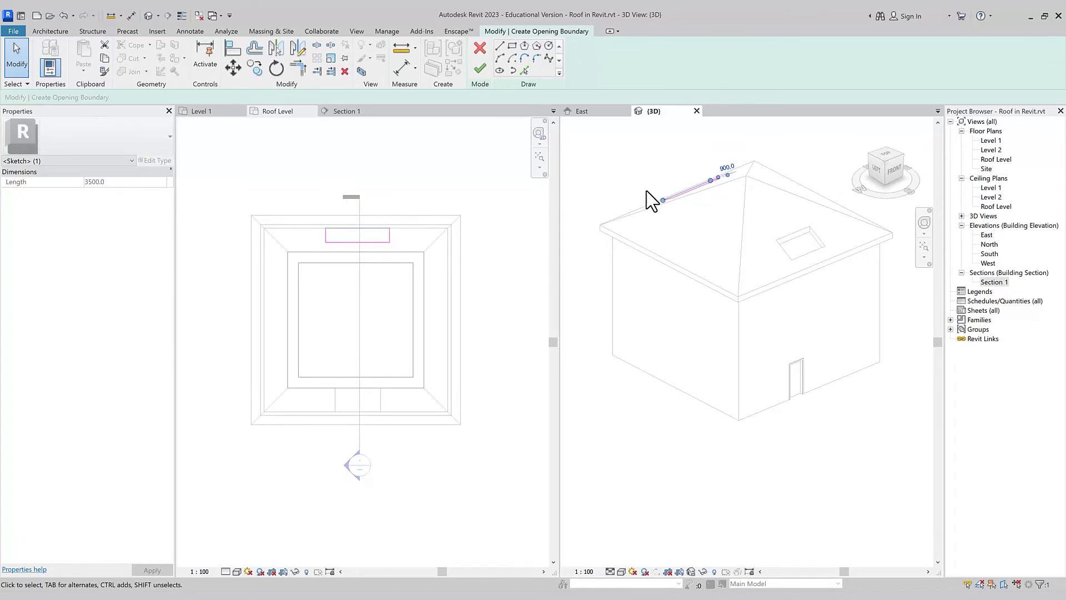
{"action": "middle_click_drag", "start_coordinate": [683, 439], "coordinate": [841, 505], "text": "shift"}
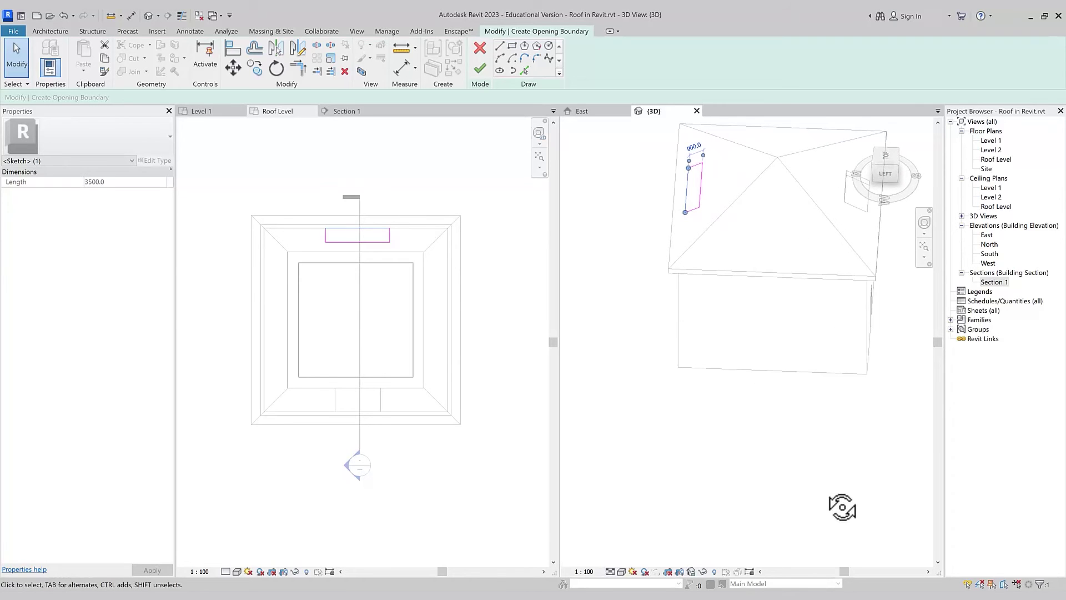
{"action": "left_click", "coordinate": [481, 71]}
{"action": "left_click", "coordinate": [315, 112]}
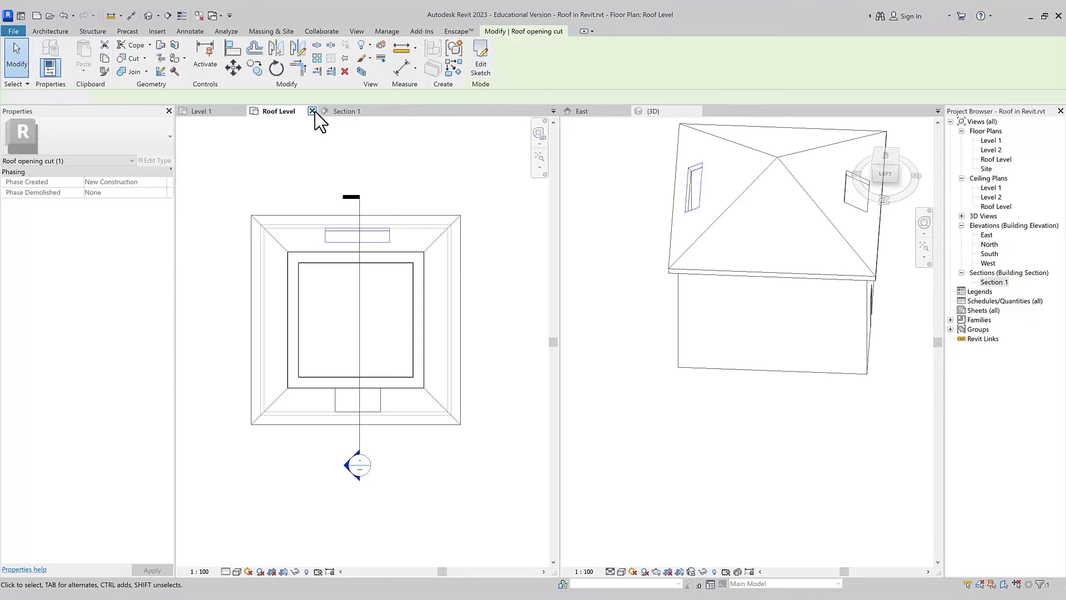
Review Section 1, orbit the 3D roof, and reopen the front opening's boundary sketch.
{"action": "left_click", "coordinate": [347, 111]}
{"action": "scroll", "coordinate": [423, 331], "scroll_direction": "down", "scroll_amount": 2}
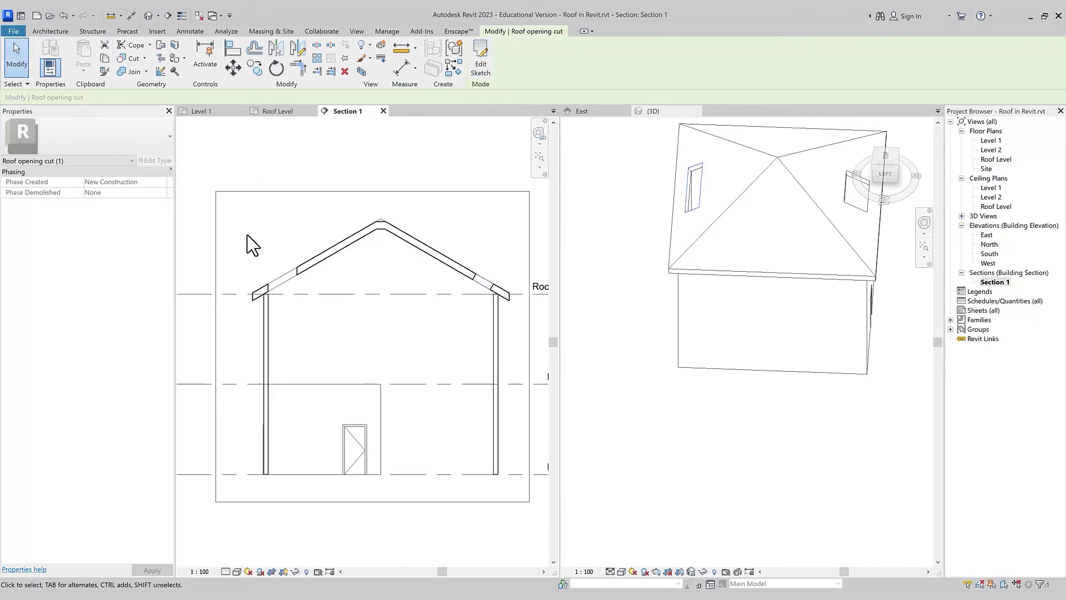
{"action": "scroll", "coordinate": [447, 288], "scroll_direction": "up", "scroll_amount": 1}
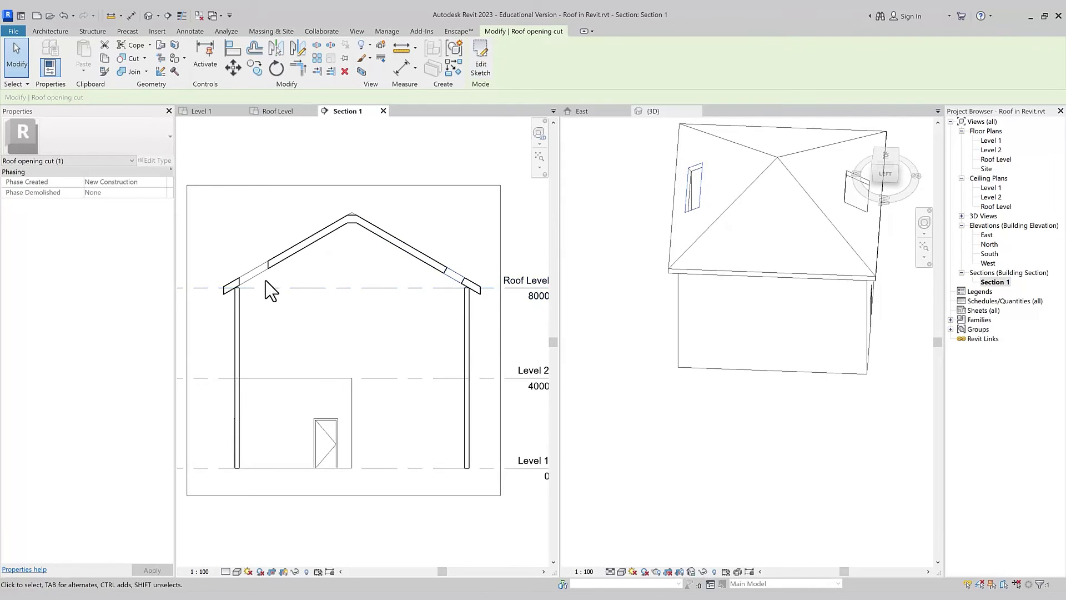
{"action": "left_click", "coordinate": [272, 113]}
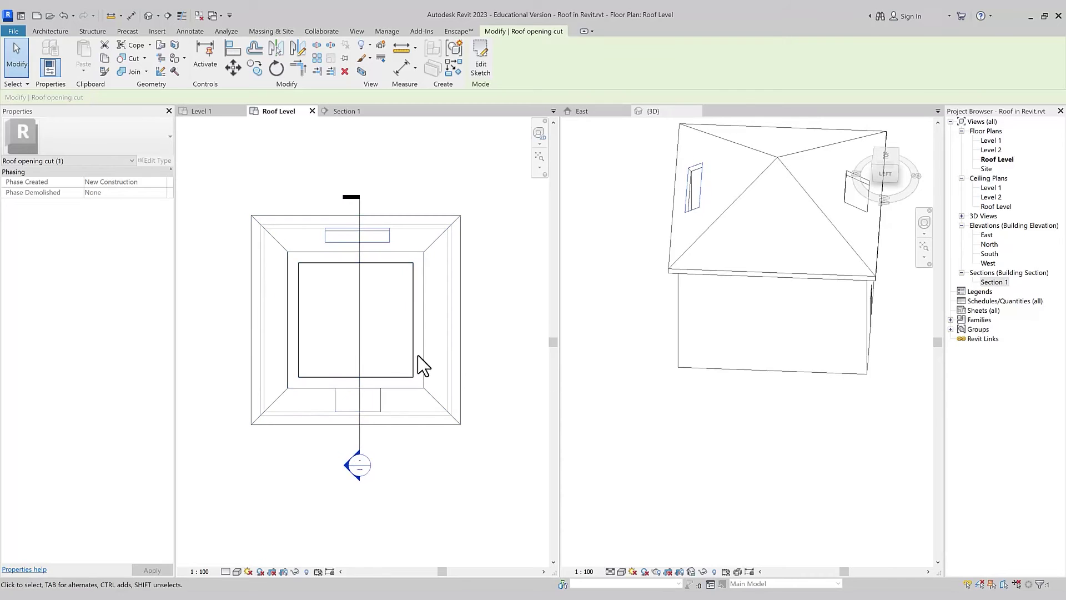
{"action": "middle_click_drag", "start_coordinate": [707, 474], "coordinate": [738, 476], "text": "shift"}
{"action": "scroll", "coordinate": [790, 291], "scroll_direction": "up", "scroll_amount": 5}
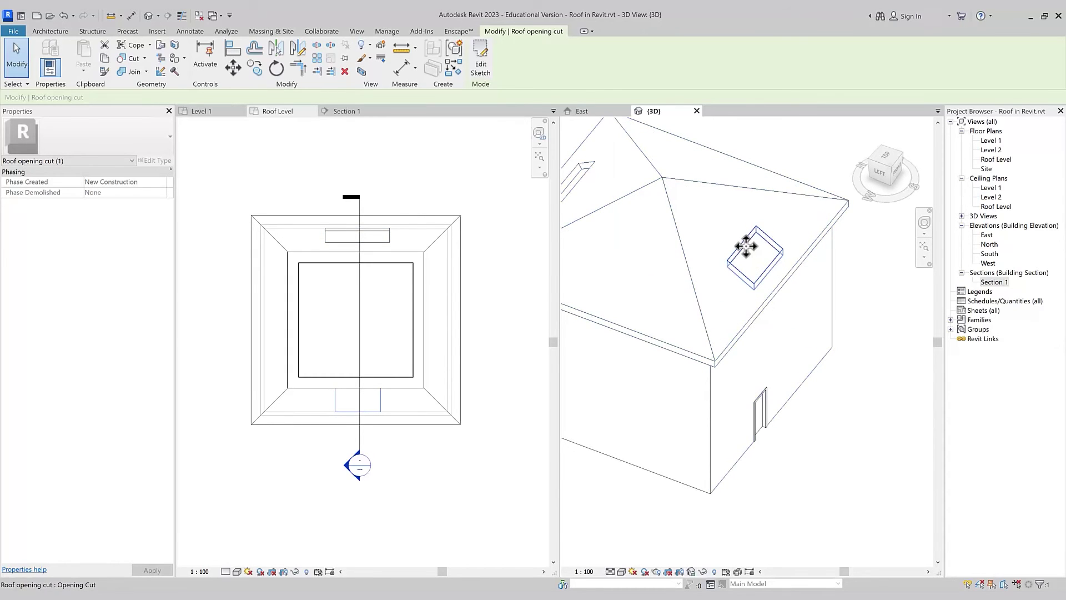
{"action": "left_click", "coordinate": [481, 65]}
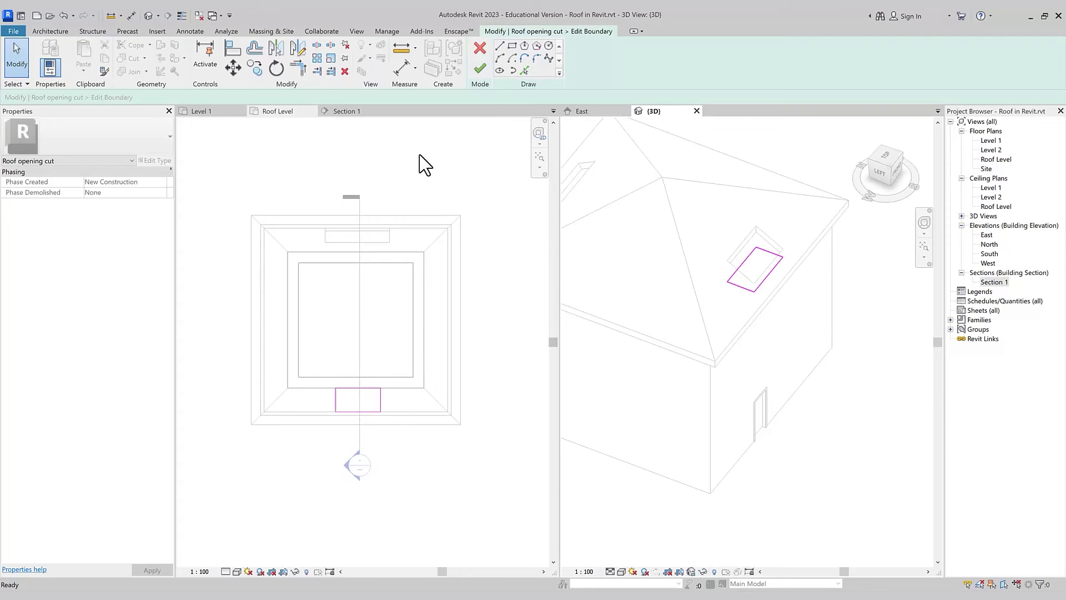
Finish the front opening's rectangular sketch so it recuts the roof slope.
{"action": "left_click", "coordinate": [481, 68]}
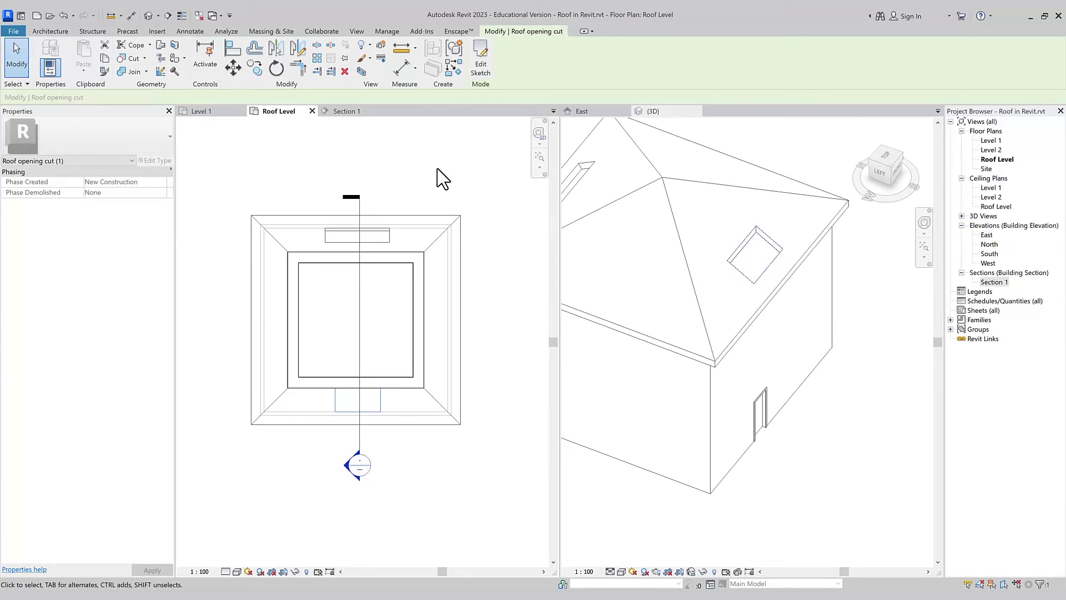
{"action": "left_click", "coordinate": [50, 34]}
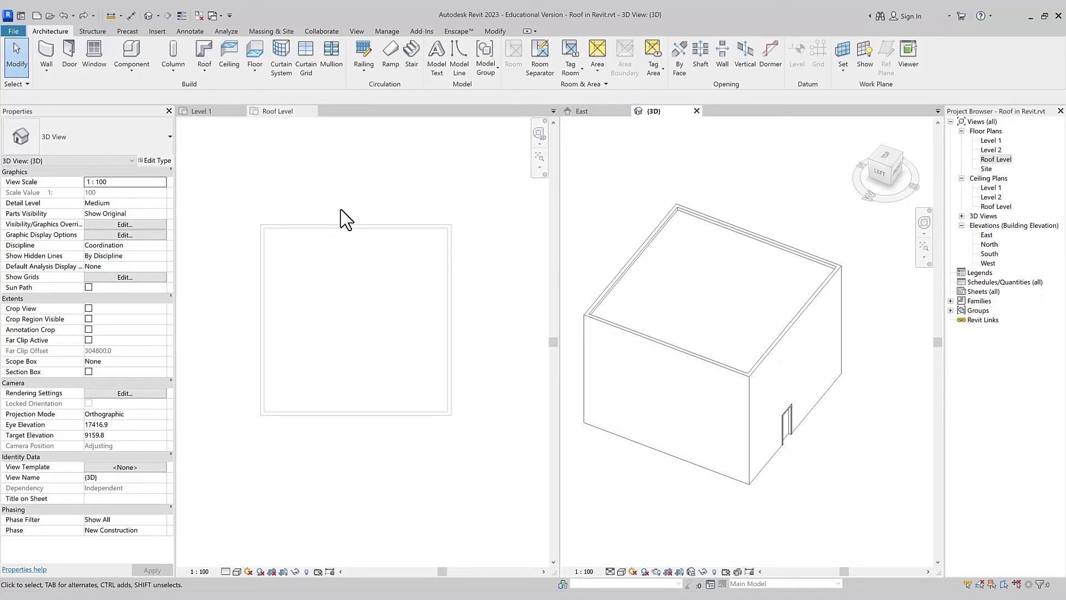
Add a centre shape point to the flat roof and set its elevation to -50.
{"action": "left_click", "coordinate": [701, 261]}
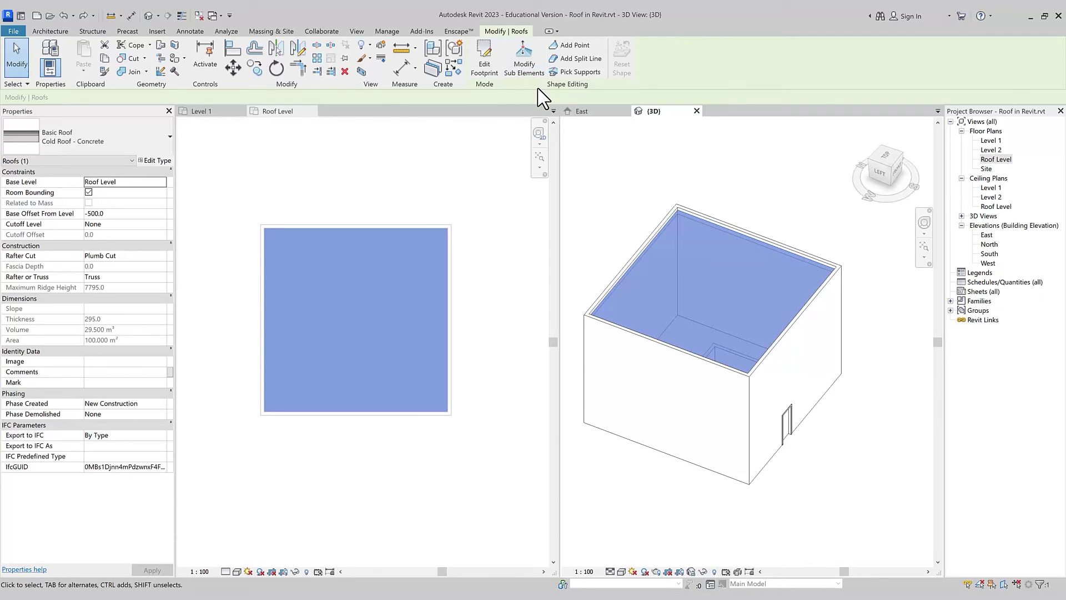
{"action": "left_click", "coordinate": [576, 45]}
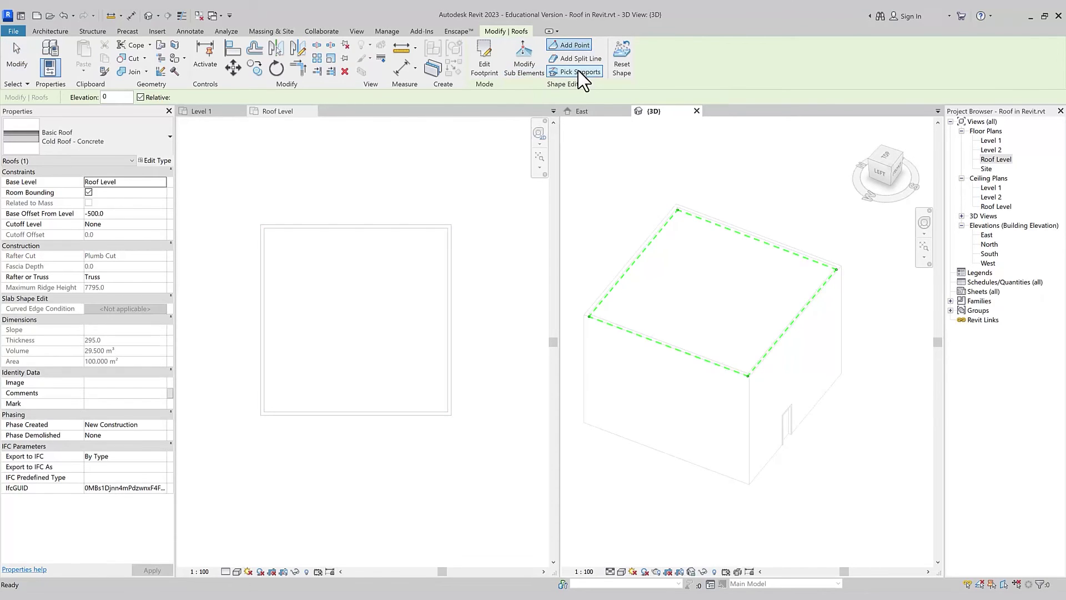
{"action": "left_click", "coordinate": [709, 283]}
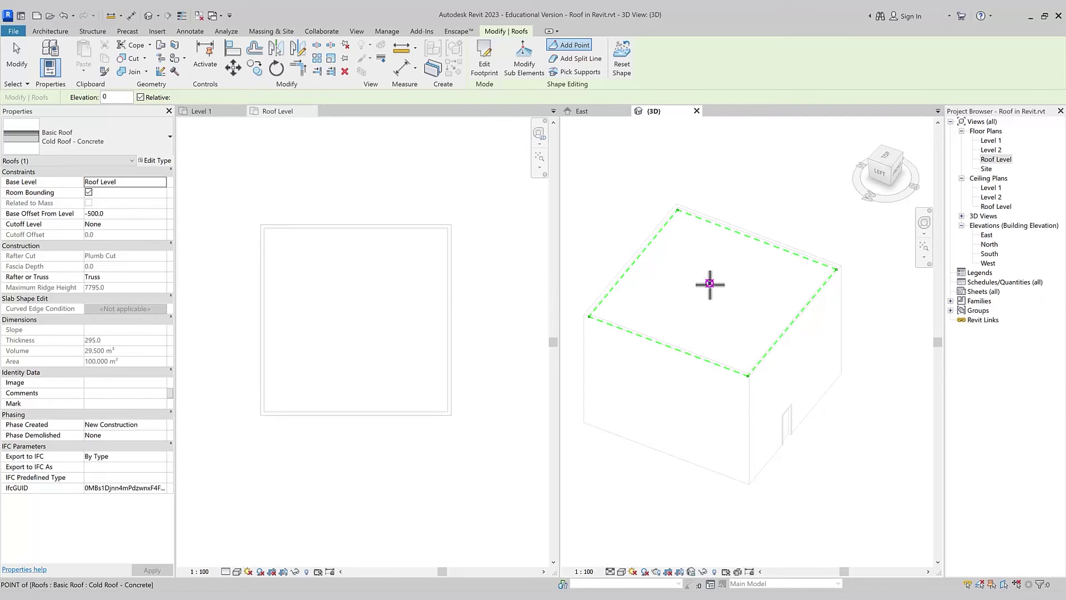
{"action": "left_click", "coordinate": [520, 78]}
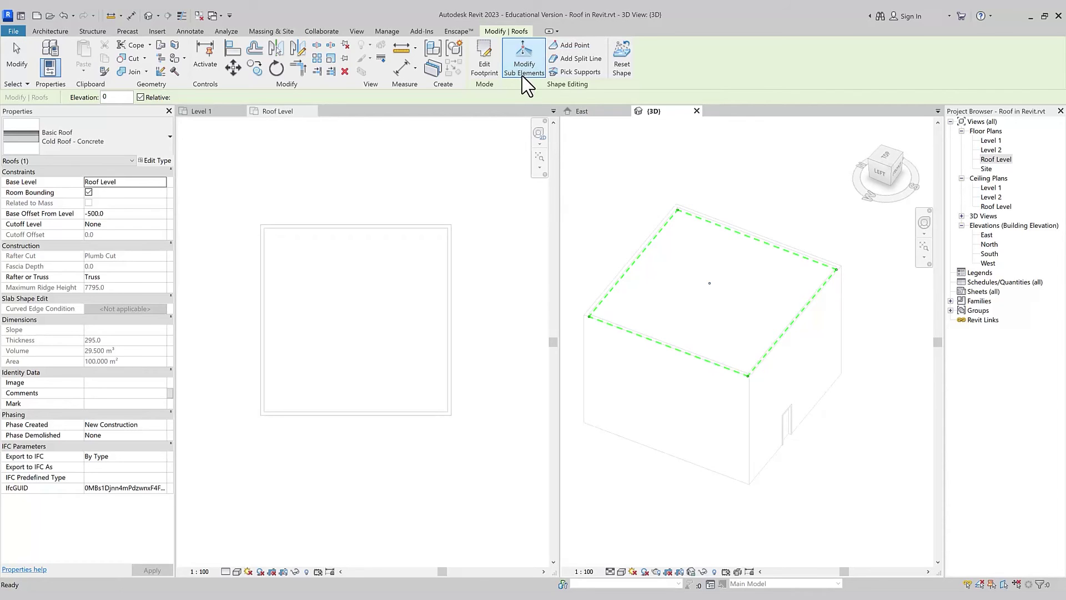
{"action": "left_click", "coordinate": [712, 283]}
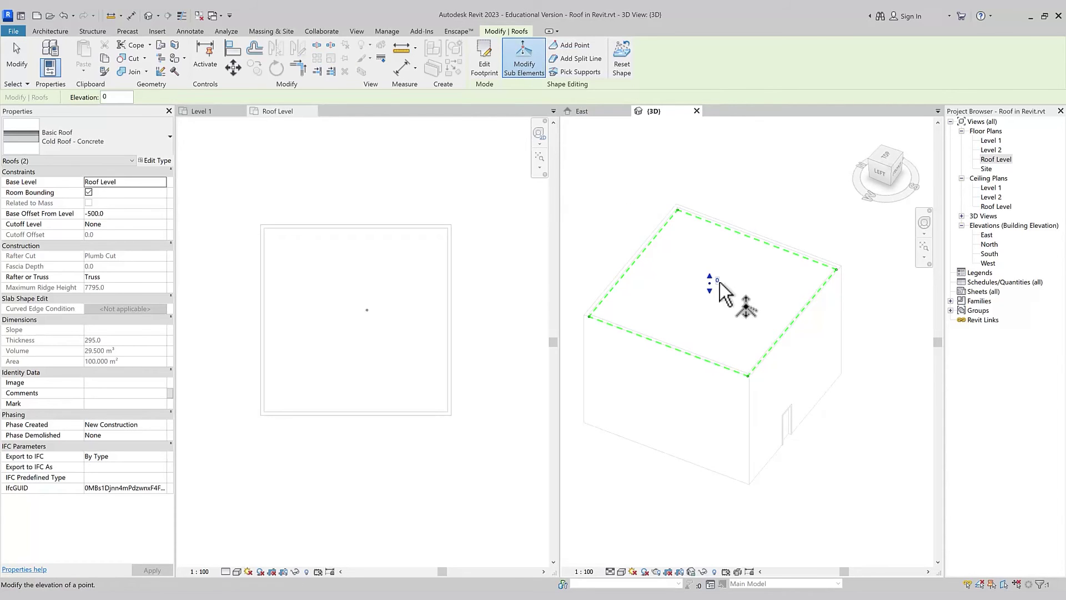
{"action": "left_click", "coordinate": [705, 278]}
{"action": "type", "text": "-50"}
{"action": "key", "text": "Return"}
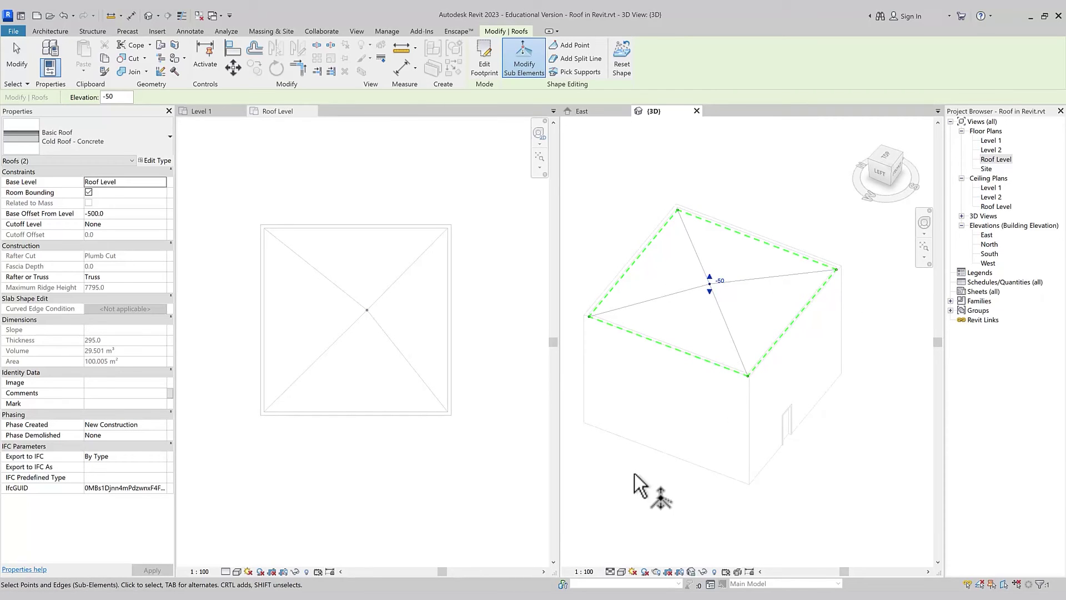
{"action": "key", "text": "Escape"}
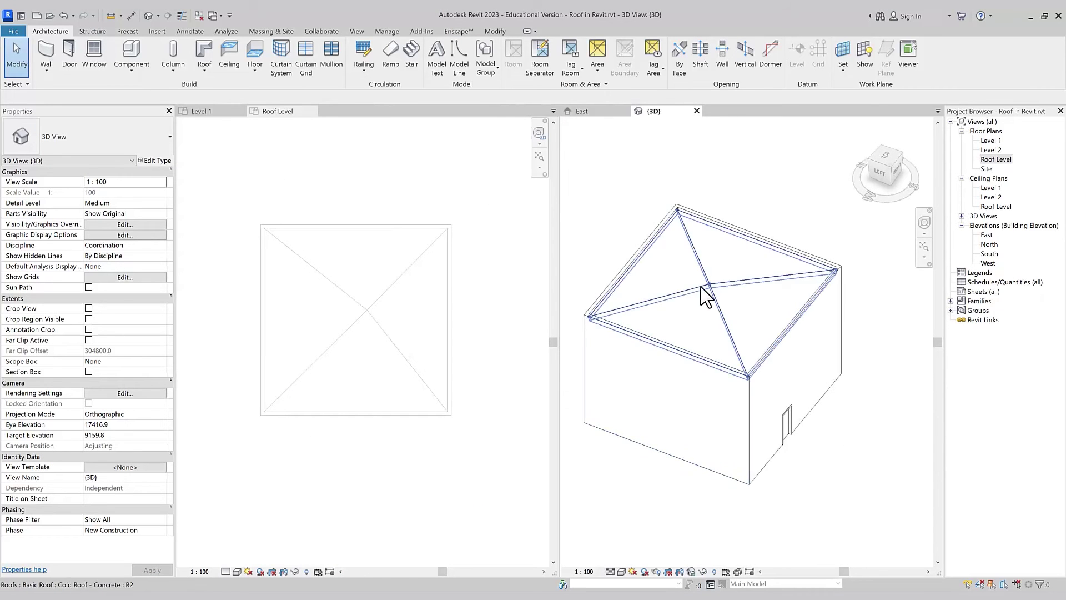
{"action": "left_click", "coordinate": [708, 274]}
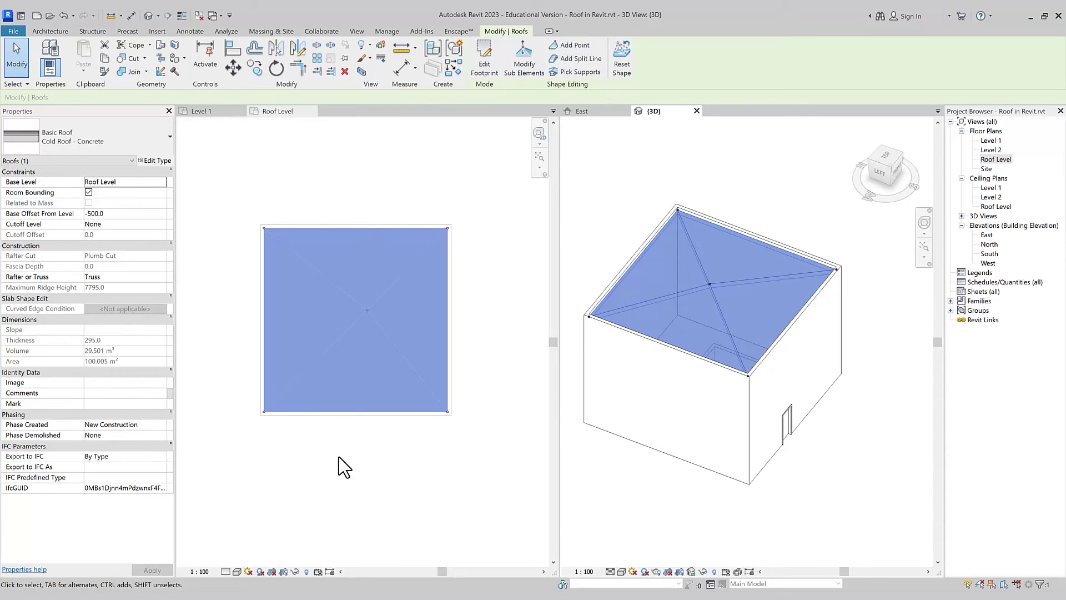
{"action": "left_click", "coordinate": [400, 185]}
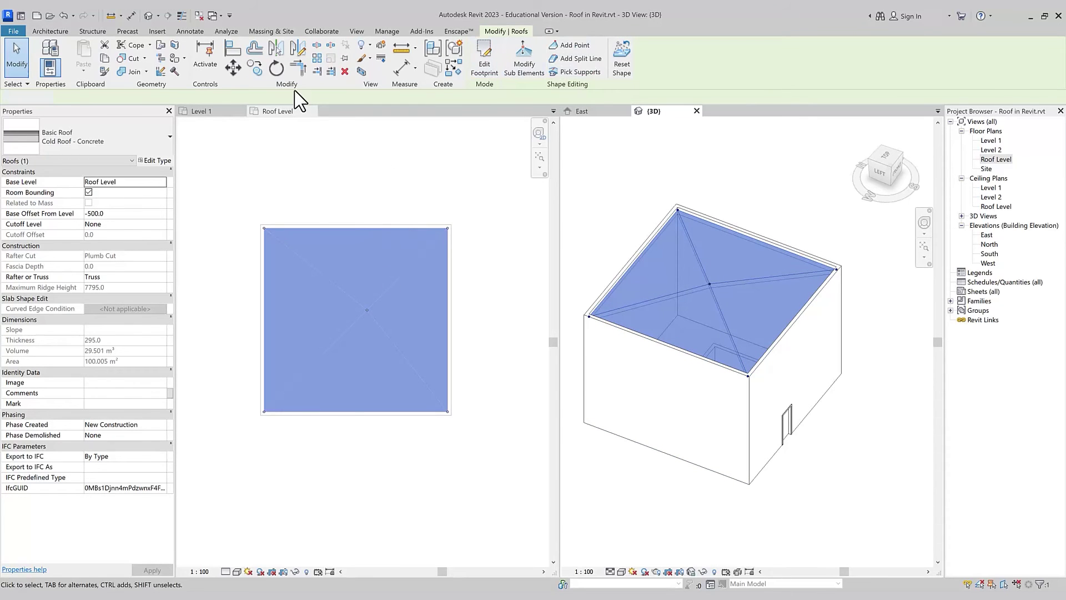
Draw a new vertical section across the roof and open its view.
{"action": "left_click", "coordinate": [167, 15]}
{"action": "left_click", "coordinate": [353, 205]}
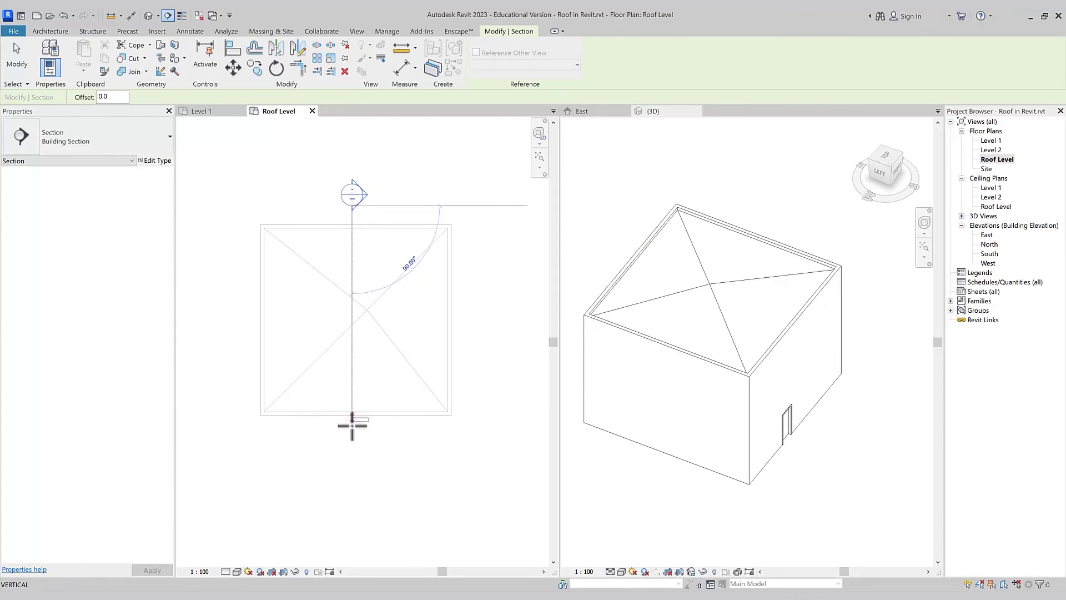
{"action": "left_click", "coordinate": [352, 426]}
{"action": "key", "text": "Escape"}
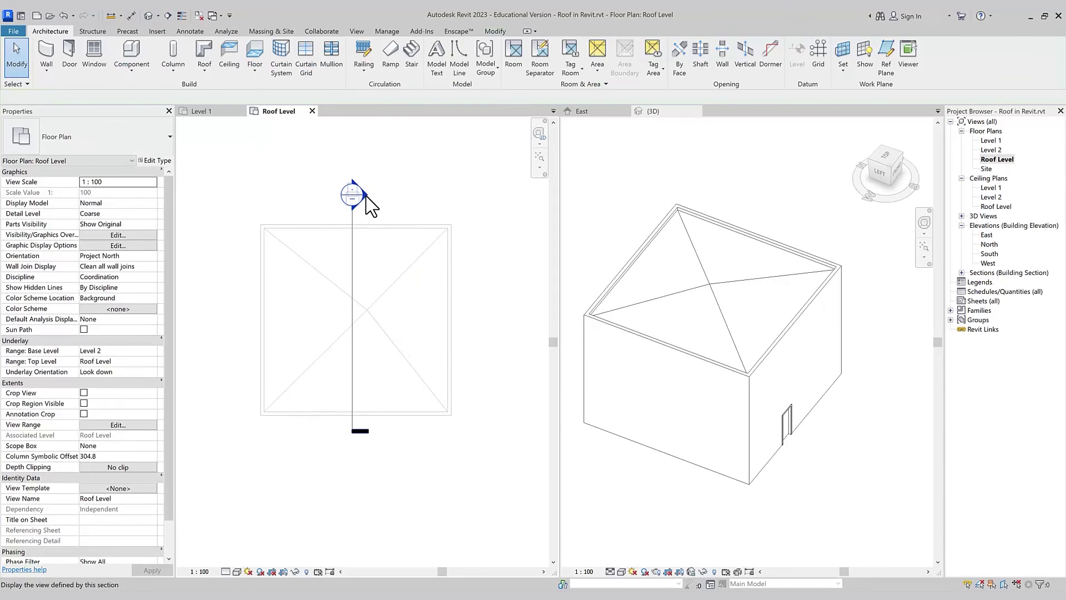
{"action": "double_click", "coordinate": [366, 196]}
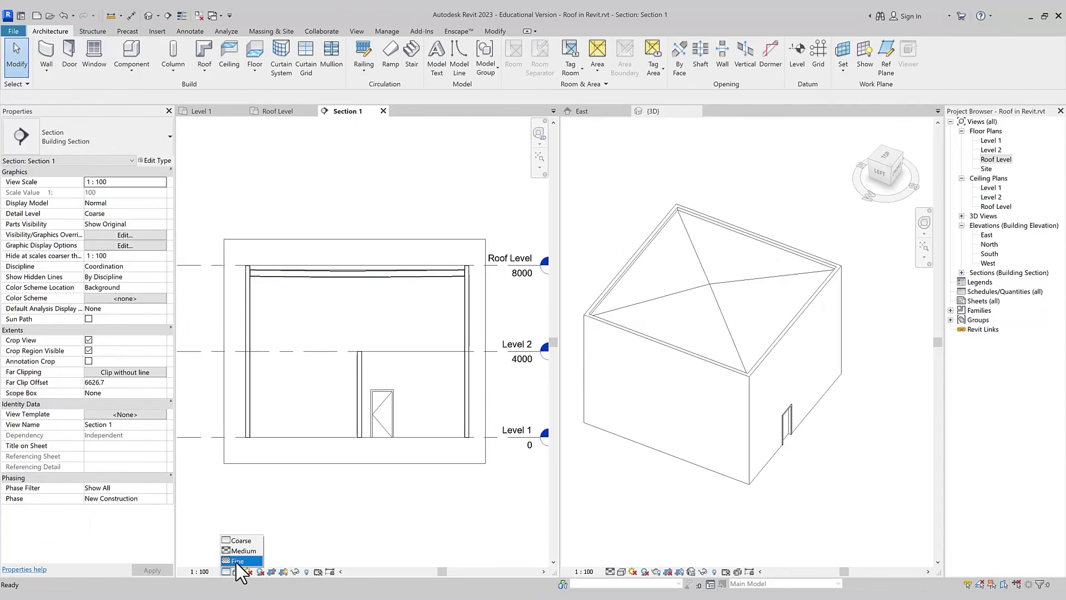
Set the section to Fine detail level and select the flat roof.
{"action": "left_click", "coordinate": [236, 562]}
{"action": "scroll", "coordinate": [359, 286], "scroll_direction": "up", "scroll_amount": 2}
{"action": "scroll", "coordinate": [435, 333], "scroll_direction": "down", "scroll_amount": 2}
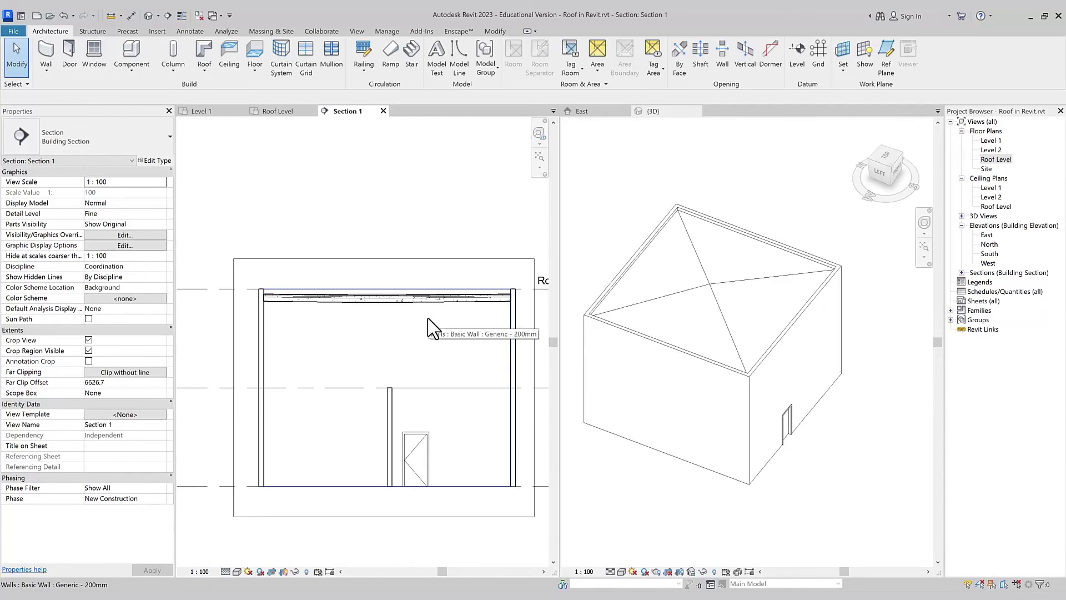
{"action": "left_click", "coordinate": [409, 298]}
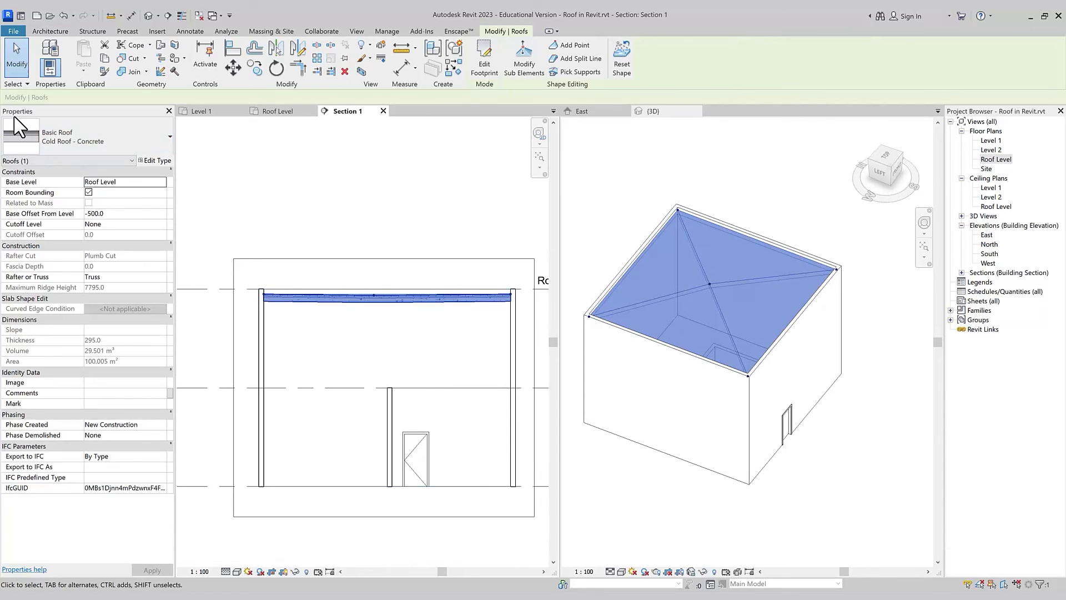
Make the Cold Roof - Concrete rigid insulation layer (row 3) variable thickness, then clear the selection.
{"action": "left_click", "coordinate": [161, 161]}
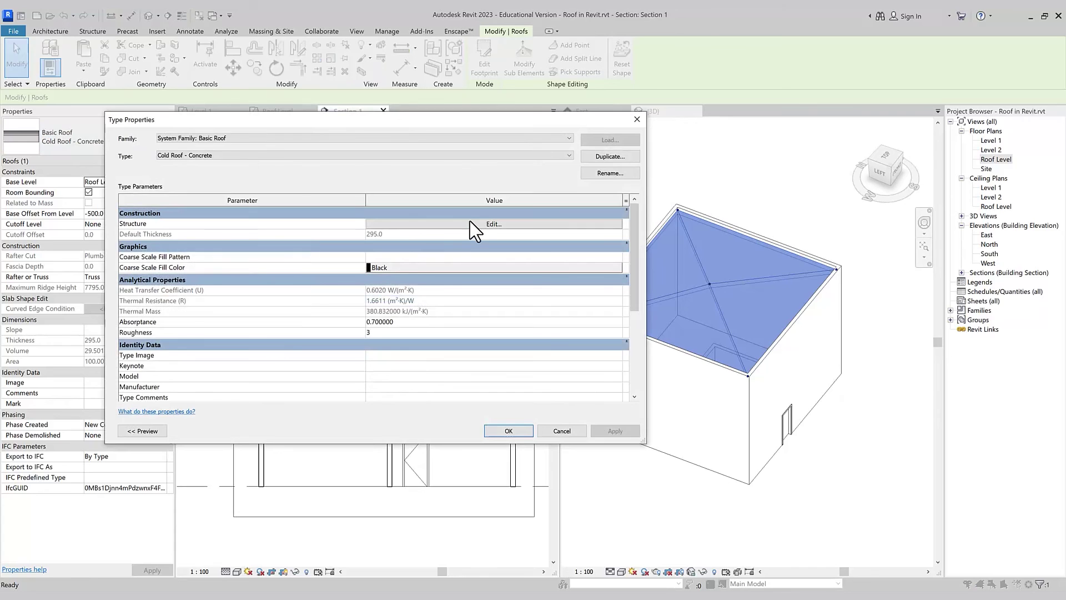
{"action": "left_click", "coordinate": [470, 224]}
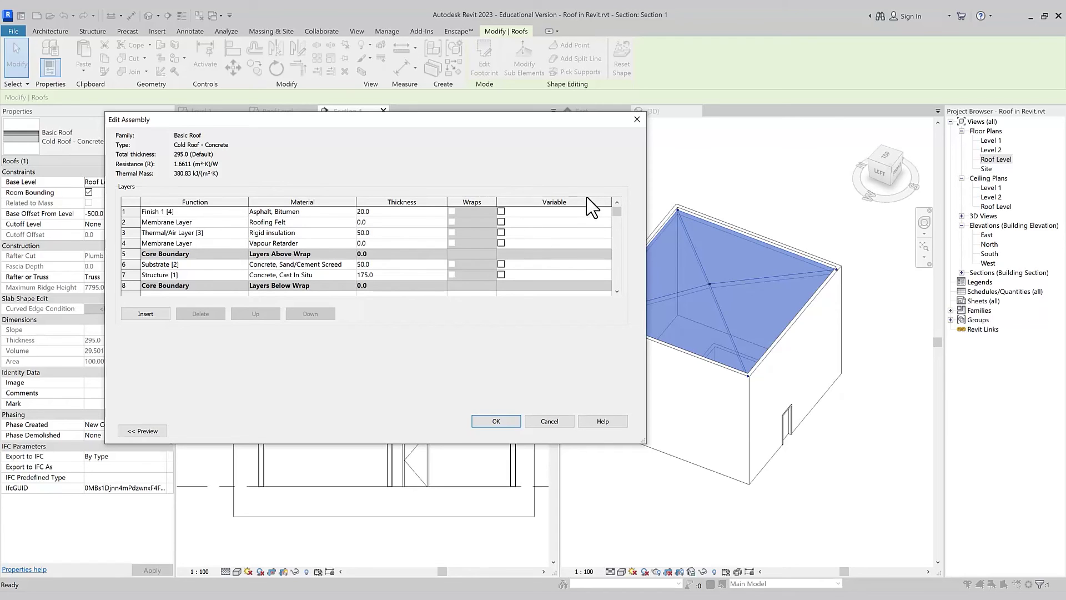
{"action": "left_click", "coordinate": [502, 233]}
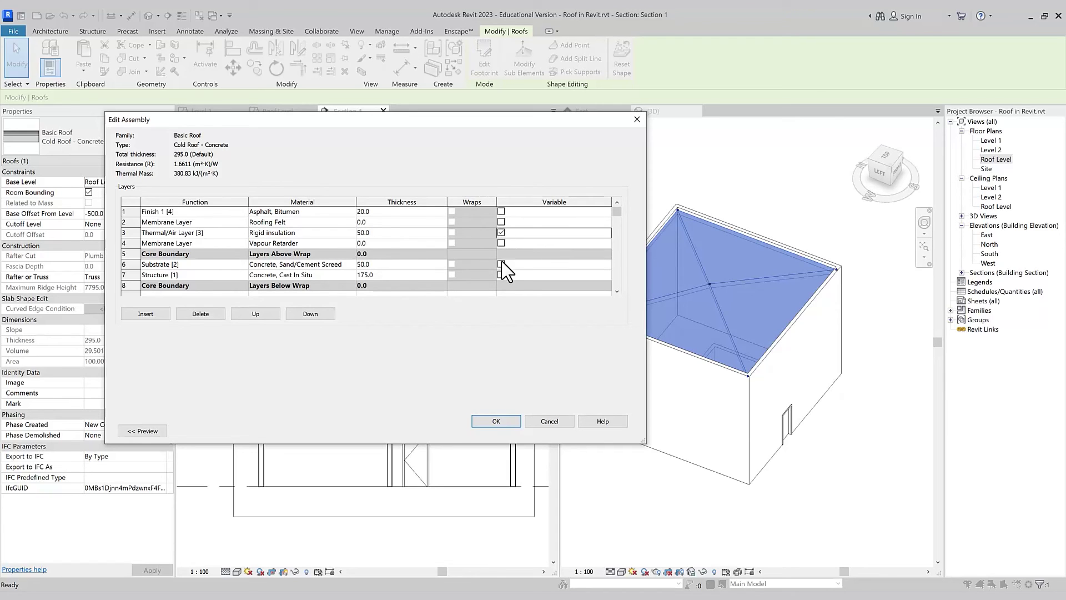
{"action": "left_click", "coordinate": [502, 424]}
{"action": "left_click", "coordinate": [503, 431]}
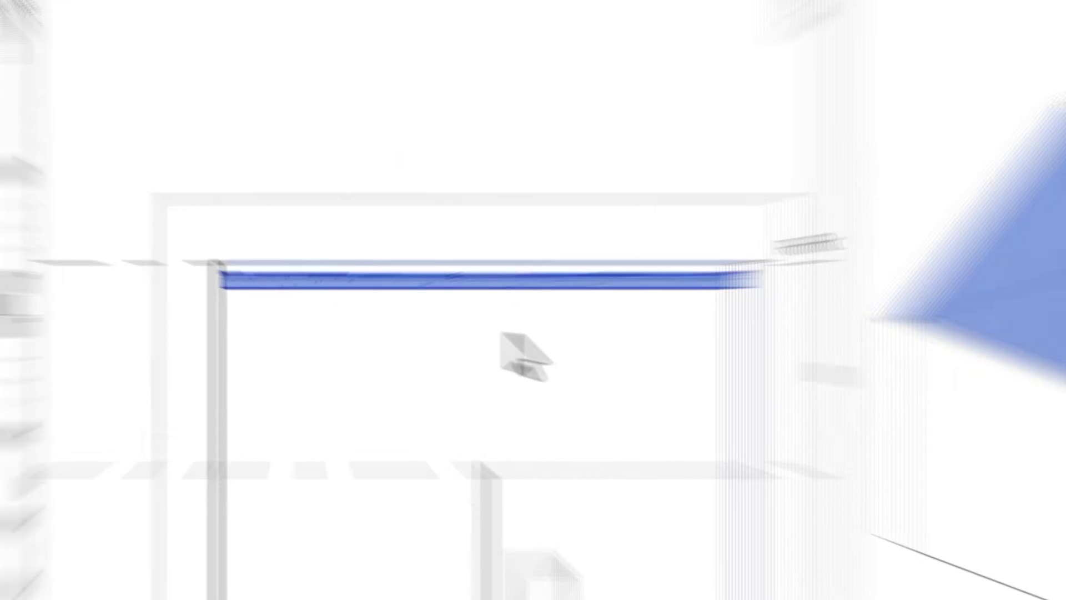
{"action": "key", "text": "Escape"}
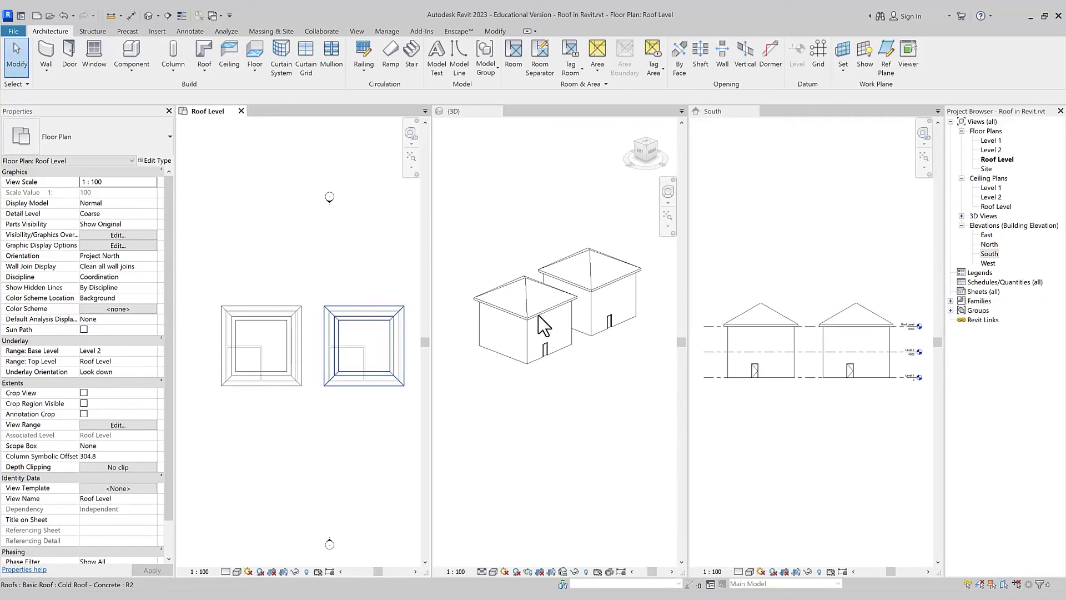
In the 3D view, select the left house's four walls as a chain, then cancel Attach Top/Base.
{"action": "left_click", "coordinate": [489, 367]}
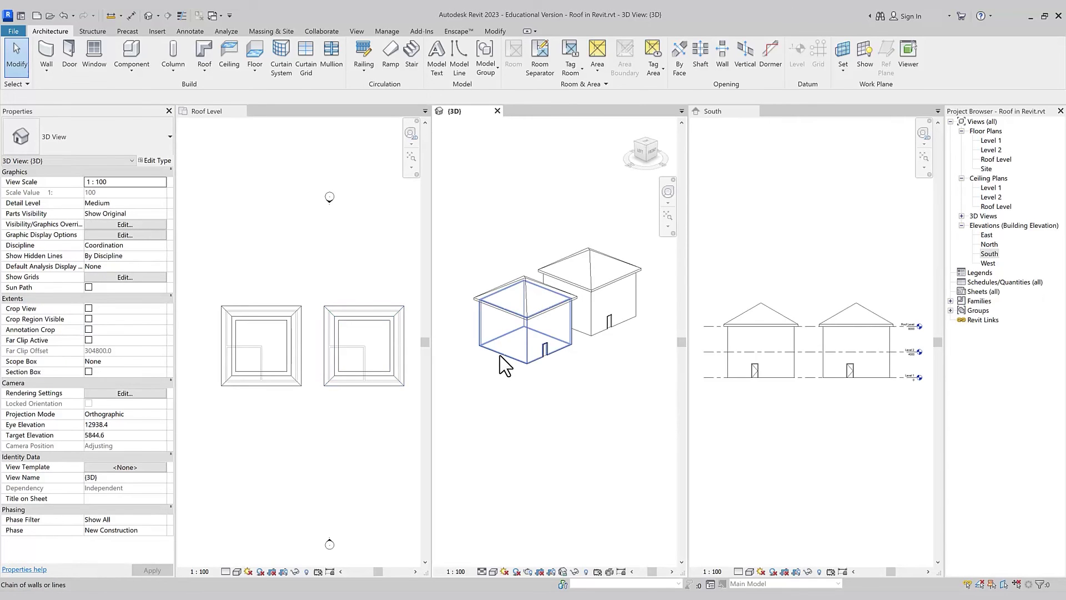
{"action": "left_click", "coordinate": [500, 356]}
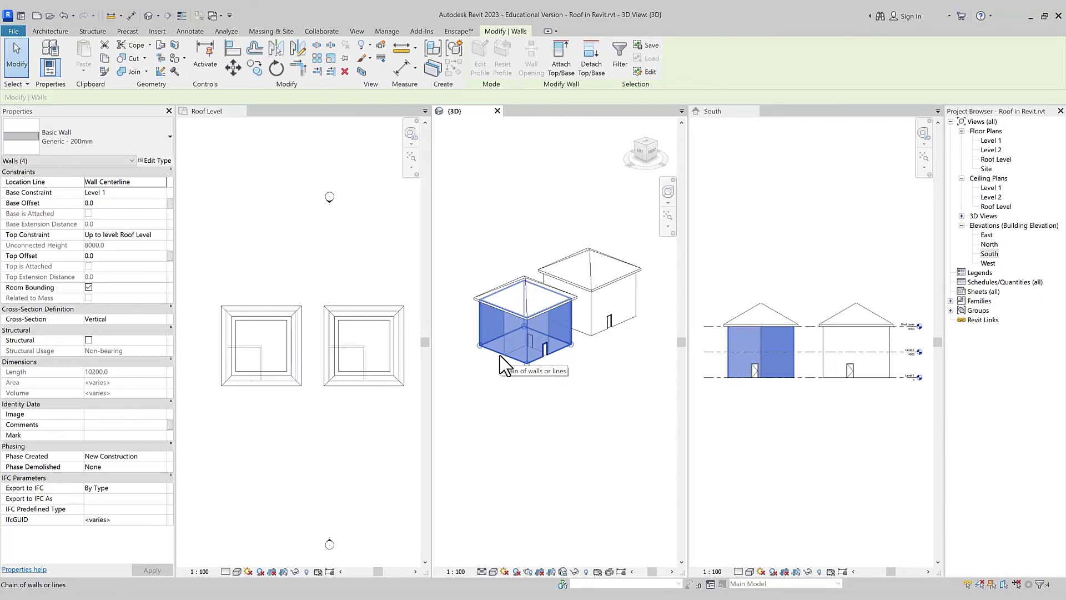
{"action": "left_click", "coordinate": [562, 72]}
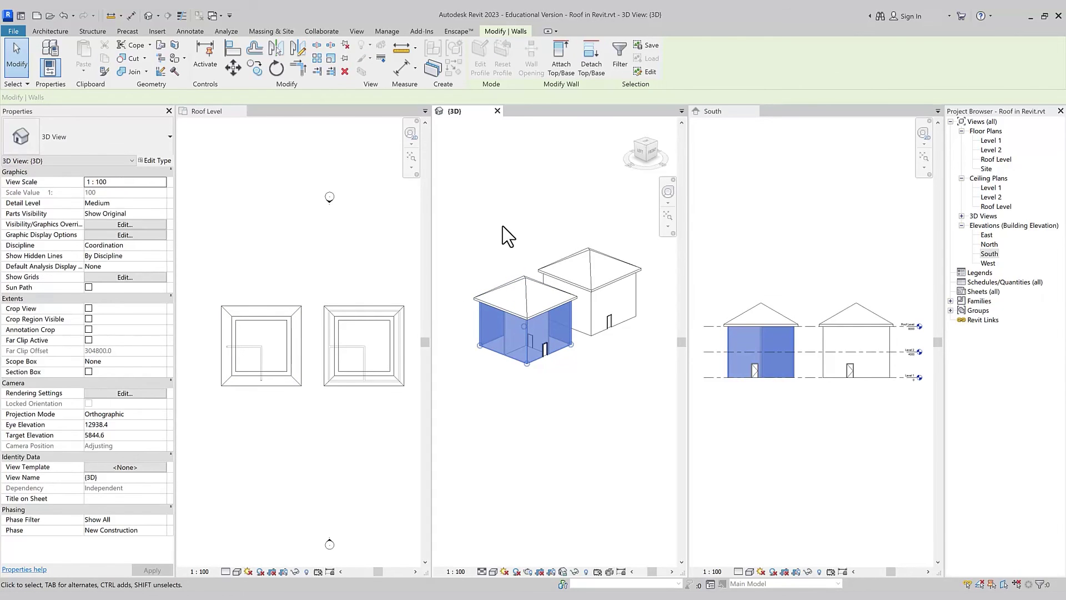
{"action": "key", "text": "Escape"}
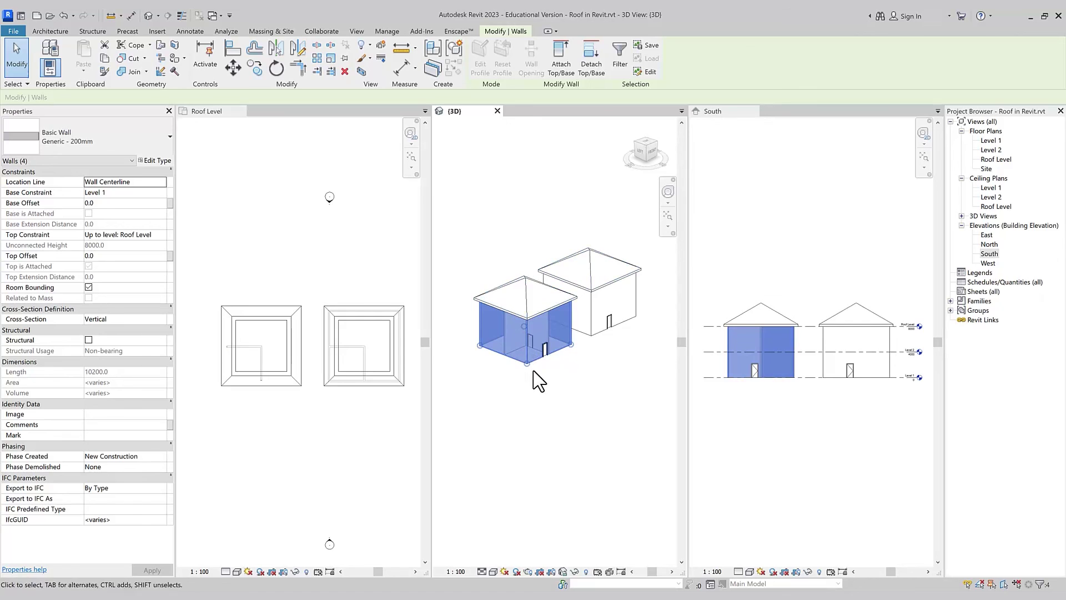
Set the left roof's base level to Roof Level with a 600 base offset, then edit its footprint.
{"action": "left_click", "coordinate": [584, 432]}
{"action": "left_click", "coordinate": [522, 286]}
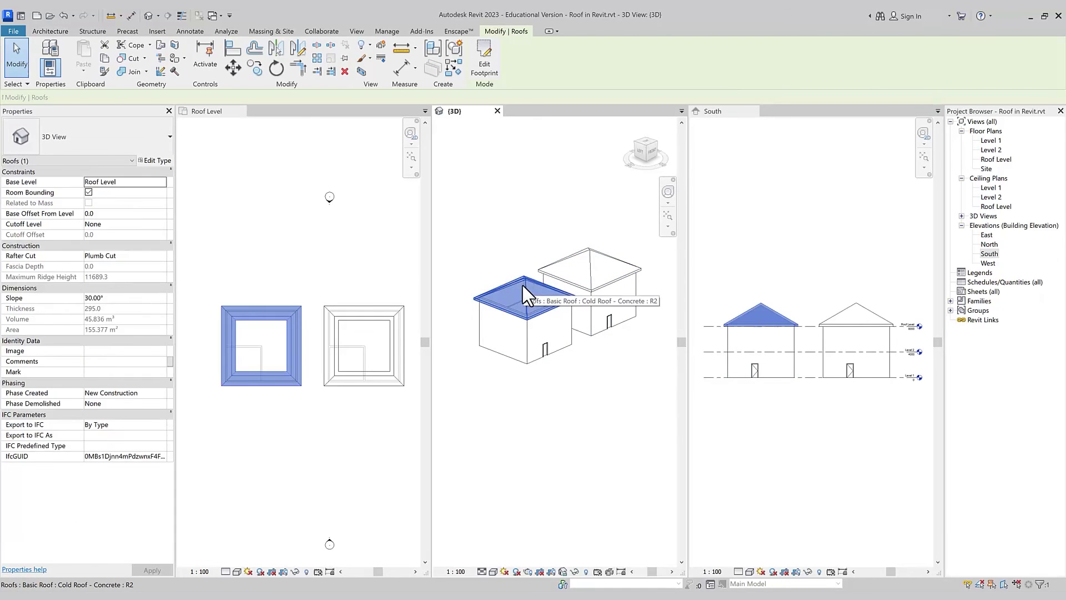
{"action": "left_click", "coordinate": [161, 183]}
{"action": "left_click", "coordinate": [140, 203]}
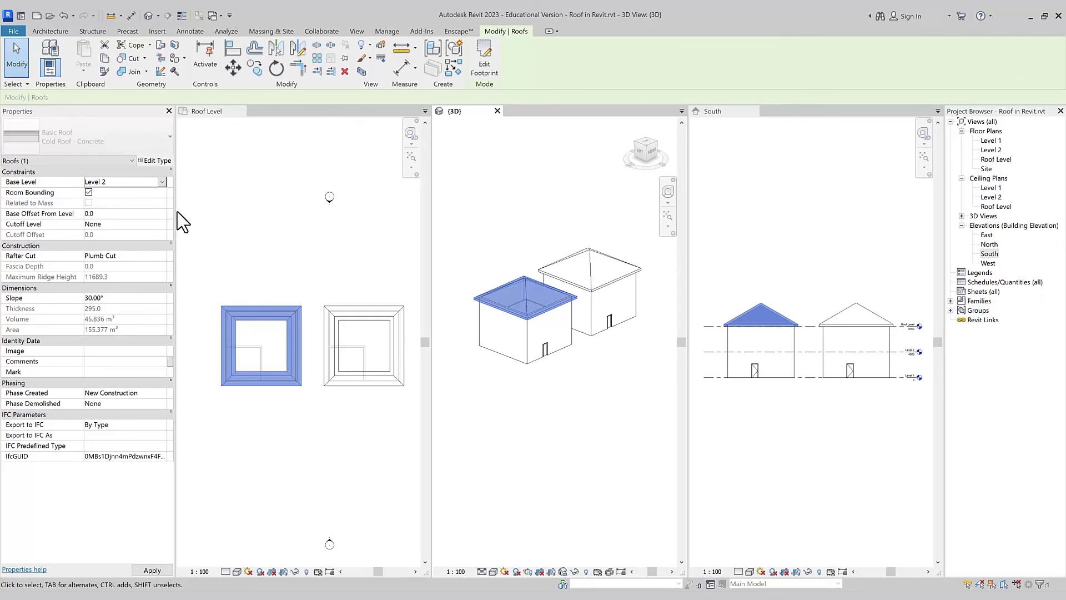
{"action": "left_click", "coordinate": [218, 219]}
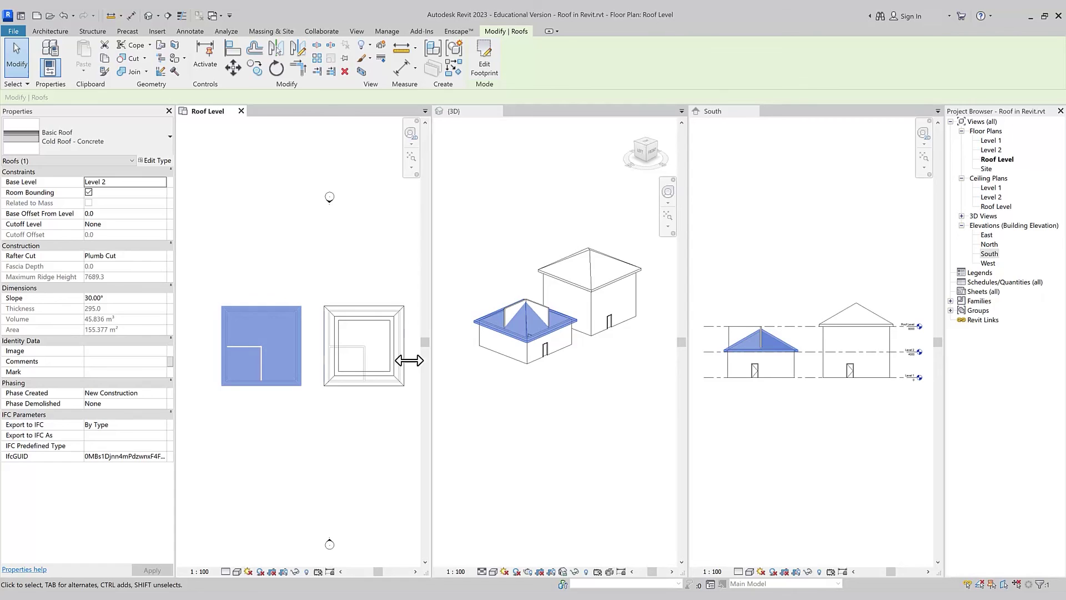
{"action": "left_click", "coordinate": [162, 182]}
{"action": "left_click", "coordinate": [129, 212]}
{"action": "left_click", "coordinate": [110, 214]}
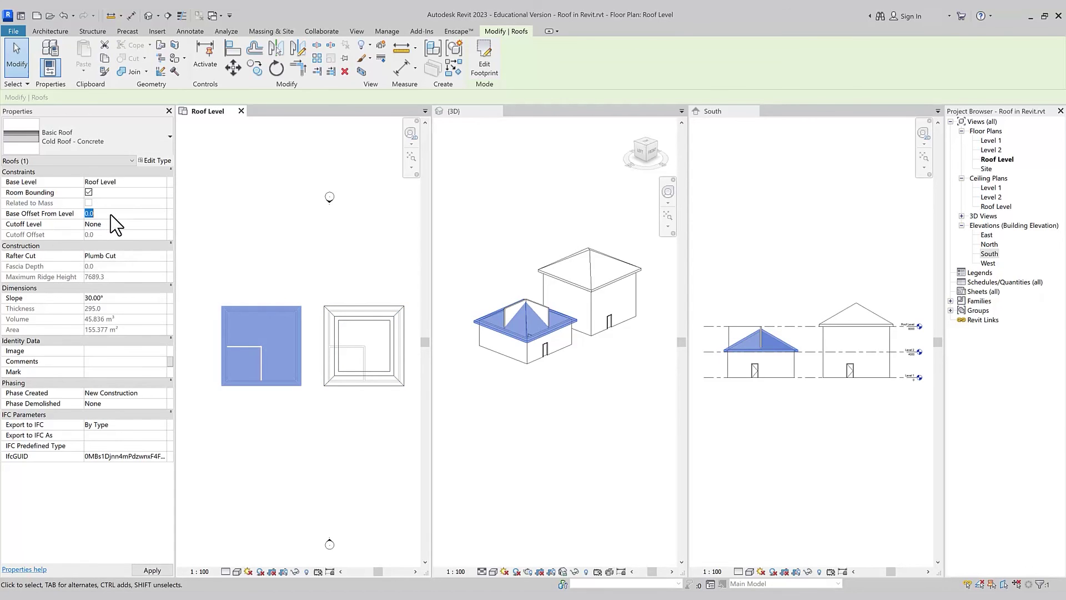
{"action": "type", "text": "600.0"}
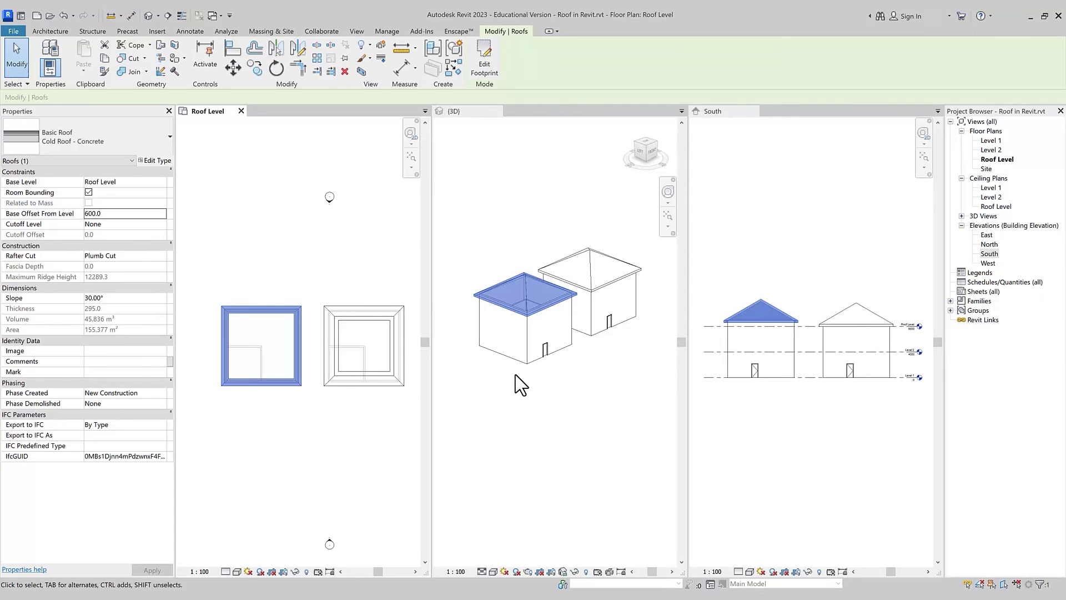
{"action": "left_click", "coordinate": [485, 64]}
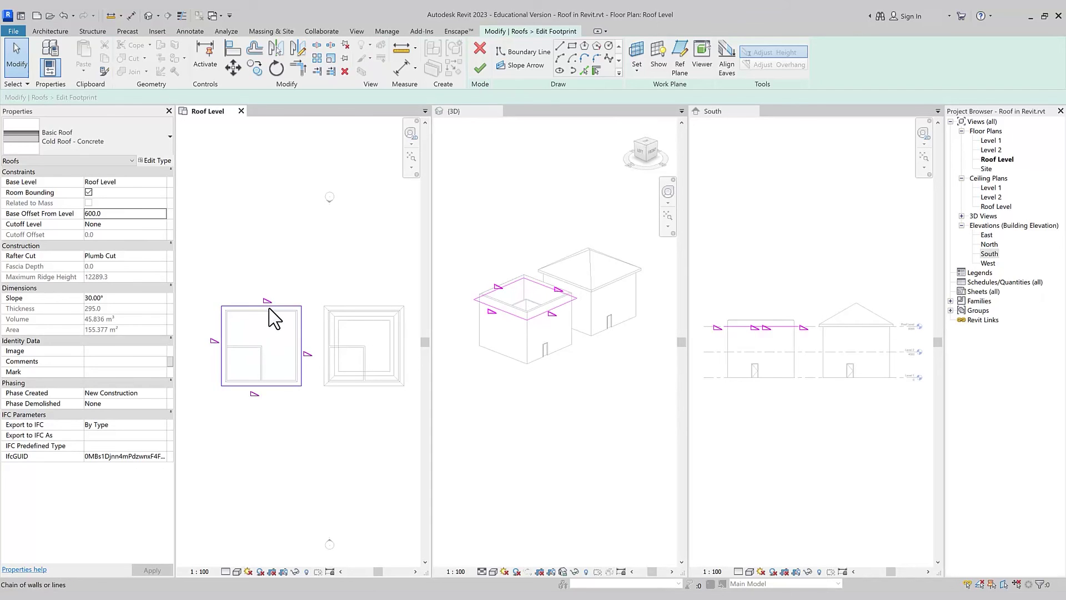
Give all four left-roof footprint edges a 15° slope and finish the sketch.
{"action": "left_click_drag", "start_coordinate": [203, 292], "coordinate": [305, 505]}
{"action": "left_click", "coordinate": [127, 215]}
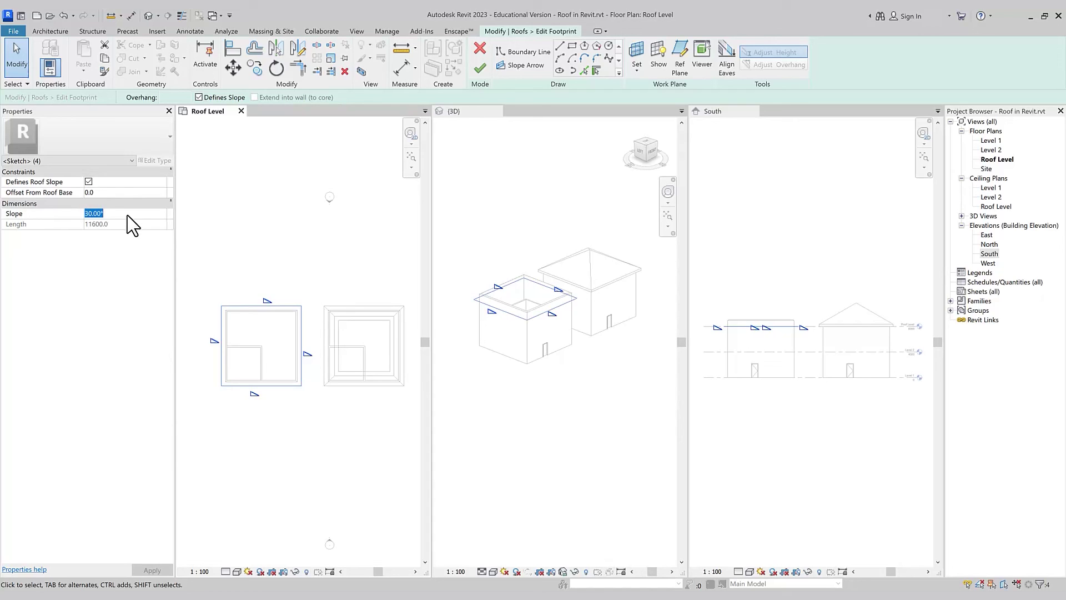
{"action": "type", "text": "25"}
{"action": "key", "text": "Return"}
{"action": "left_click", "coordinate": [480, 69]}
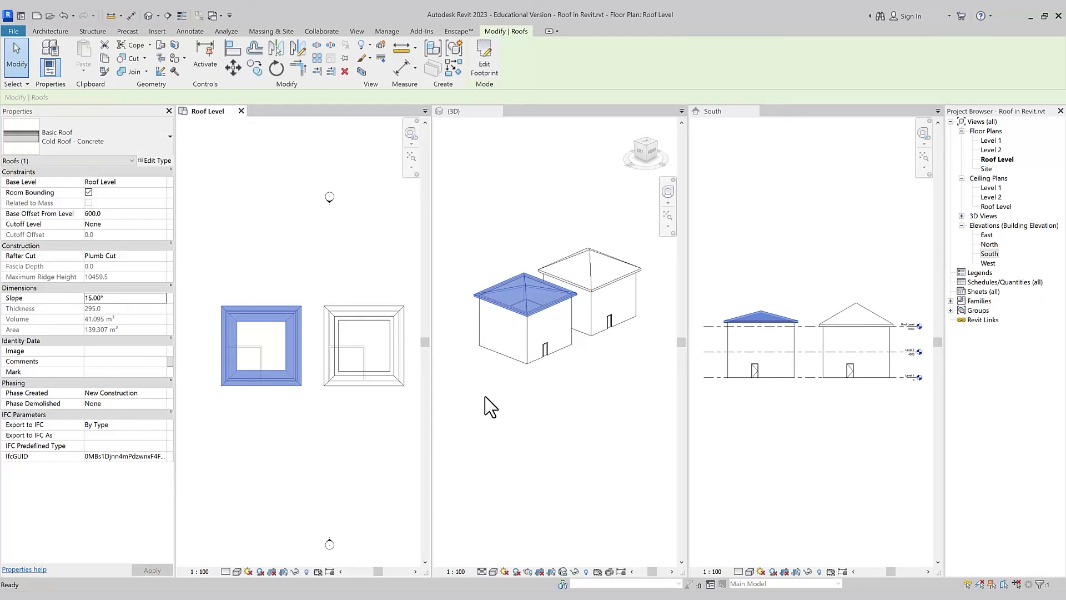
Set the right house's roof base level to Roof Level with an 800 base offset.
{"action": "left_click", "coordinate": [584, 259]}
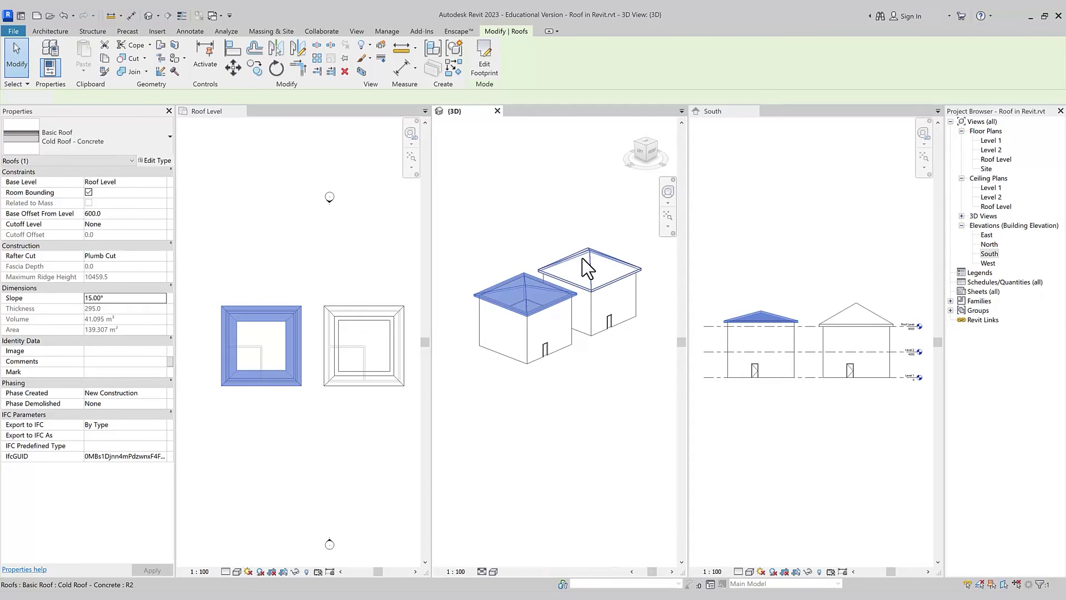
{"action": "left_click", "coordinate": [162, 181]}
{"action": "left_click", "coordinate": [115, 200]}
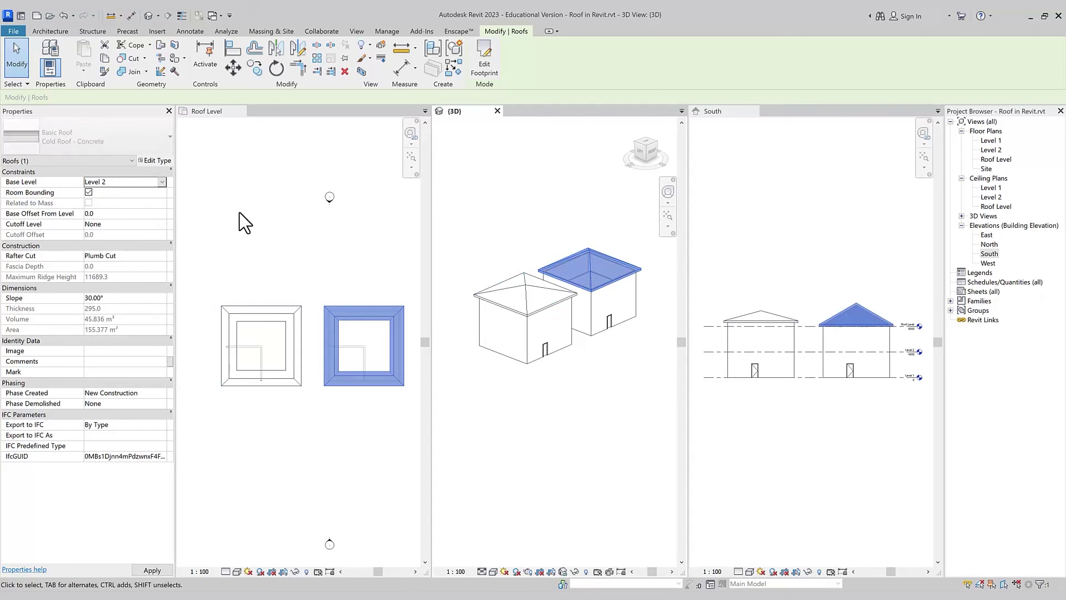
{"action": "left_click", "coordinate": [355, 238]}
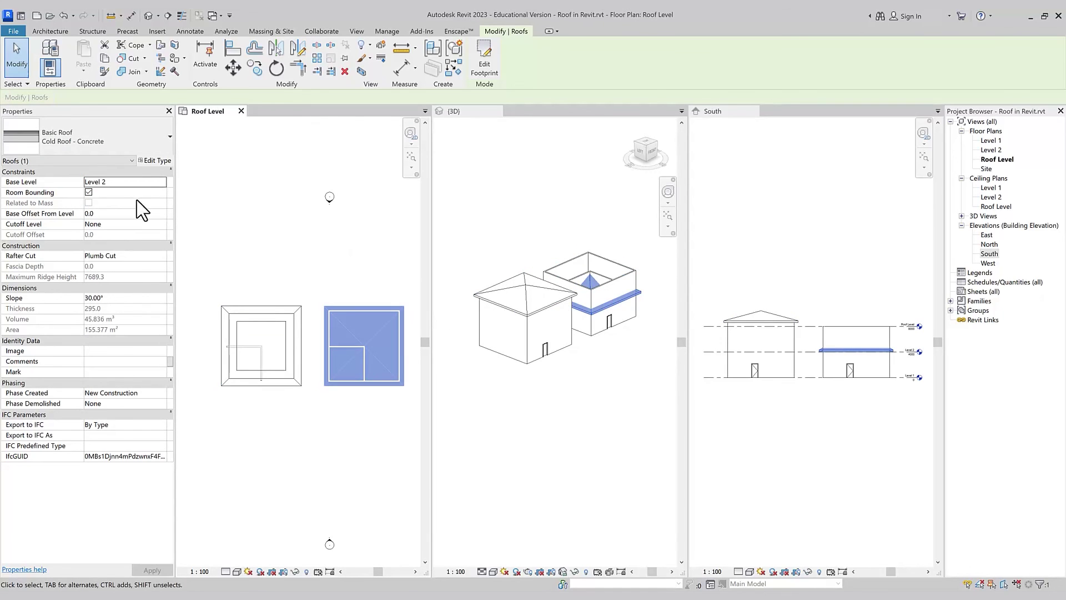
{"action": "left_click", "coordinate": [162, 182]}
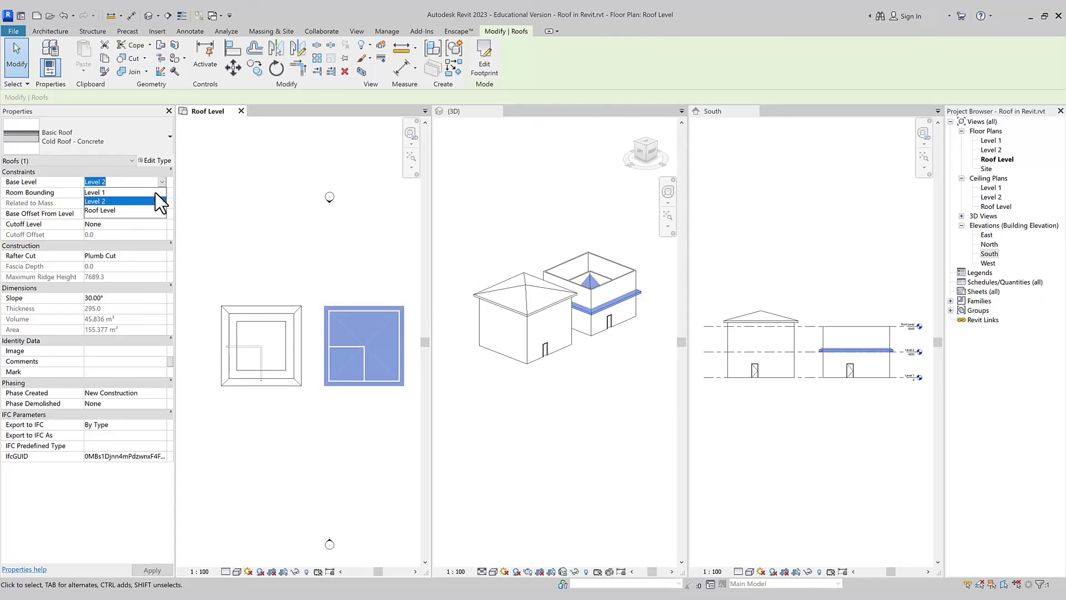
{"action": "left_click", "coordinate": [133, 210]}
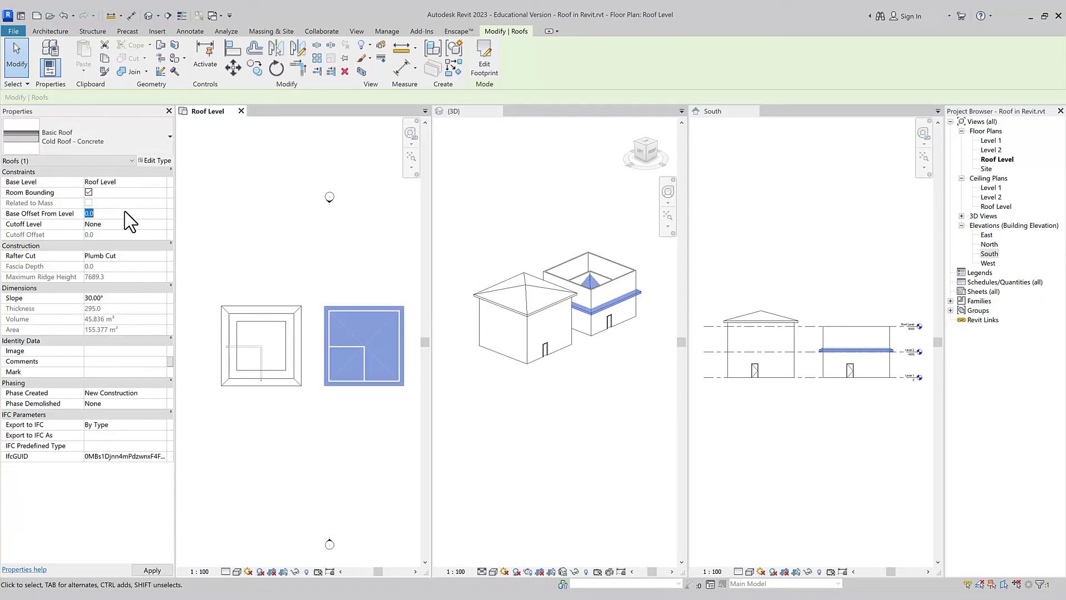
{"action": "type", "text": "800"}
{"action": "key", "text": "Return"}
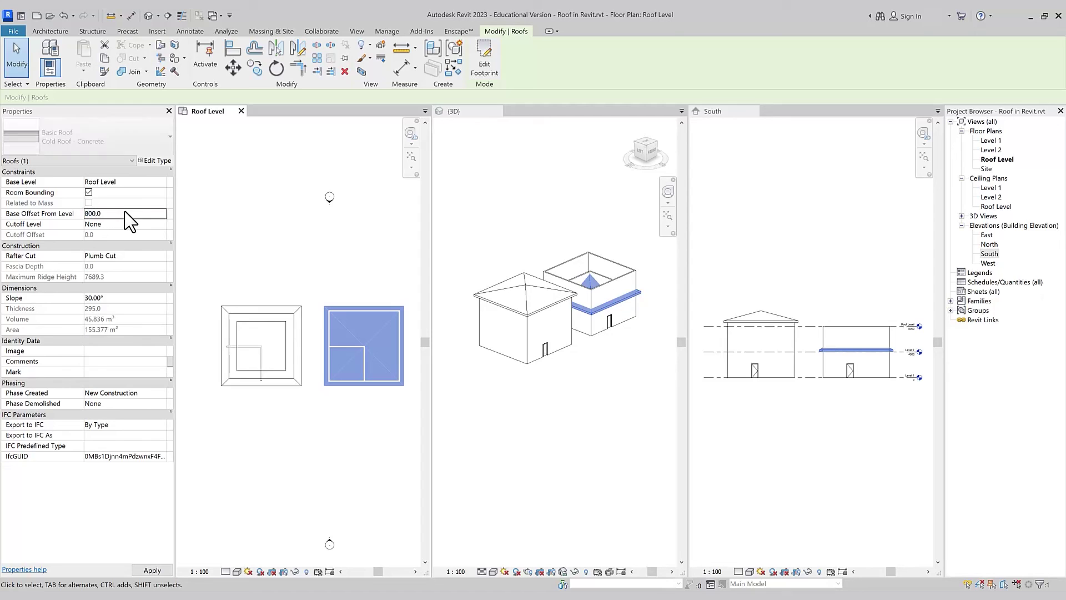